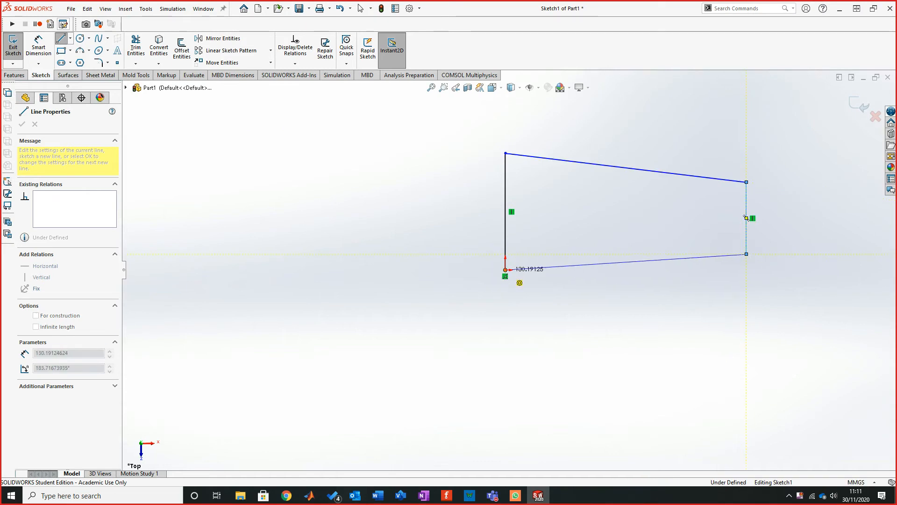
# Close the four-sided profile at the origin and draw a horizontal centerline between the midpoints of its two vertical sides
pyautogui.click(505, 269)
pyautogui.press('Escape')
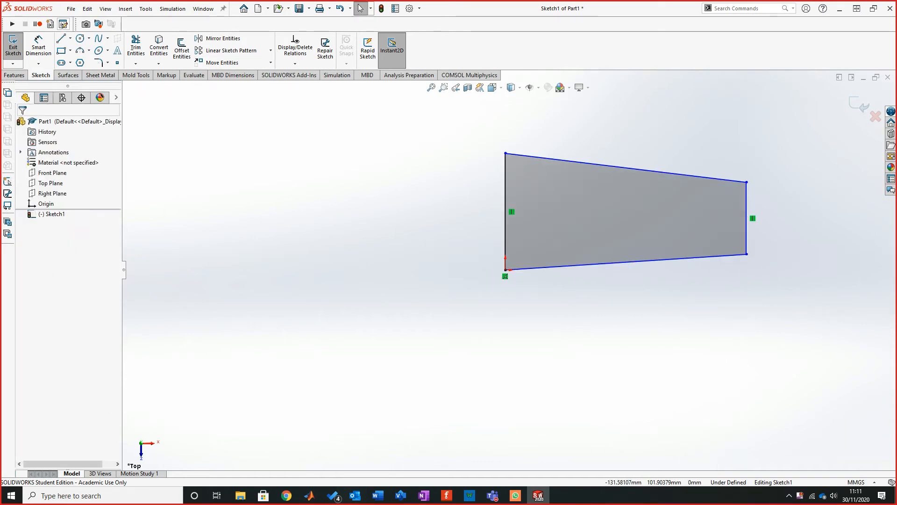
pyautogui.click(71, 38)
pyautogui.click(84, 62)
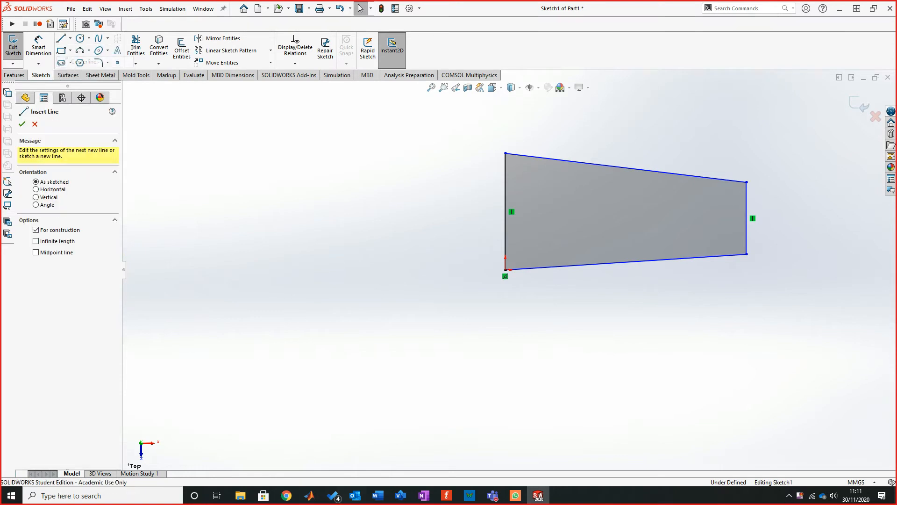
pyautogui.click(505, 212)
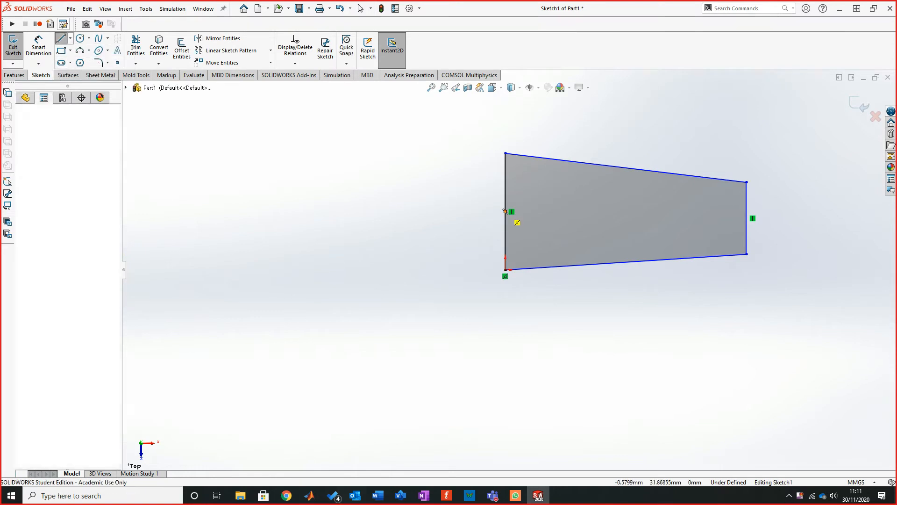
pyautogui.click(747, 217)
pyautogui.press('Escape')
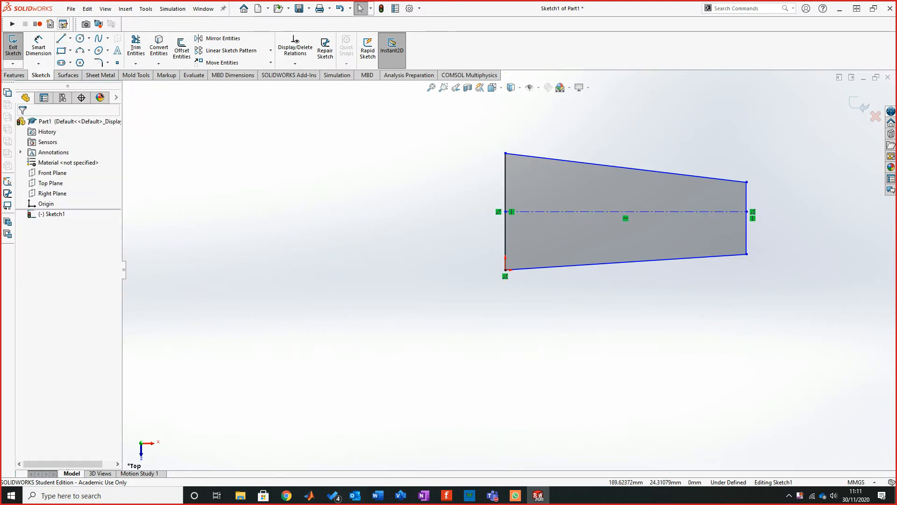
# Make the two end points of the shorter vertical side symmetric about the horizontal centerline
pyautogui.scroll(-2, 845, 197)
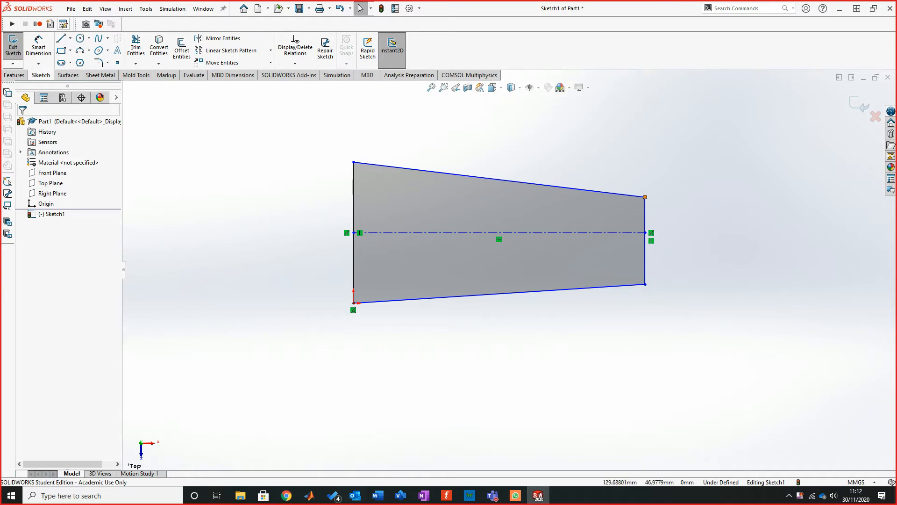
pyautogui.click(645, 197)
pyautogui.keyDown('ctrl'); pyautogui.click(645, 284); pyautogui.keyUp('ctrl')
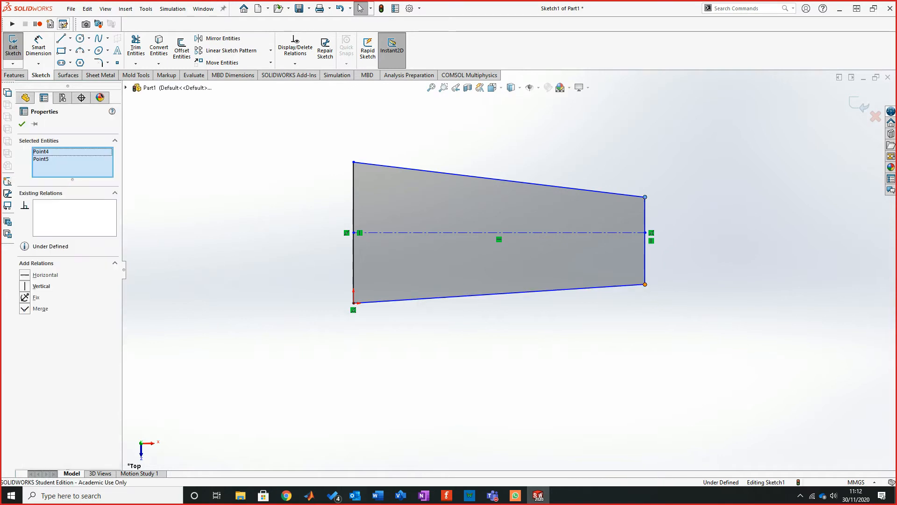
pyautogui.keyDown('ctrl'); pyautogui.click(561, 232); pyautogui.keyUp('ctrl')
pyautogui.click(28, 275)
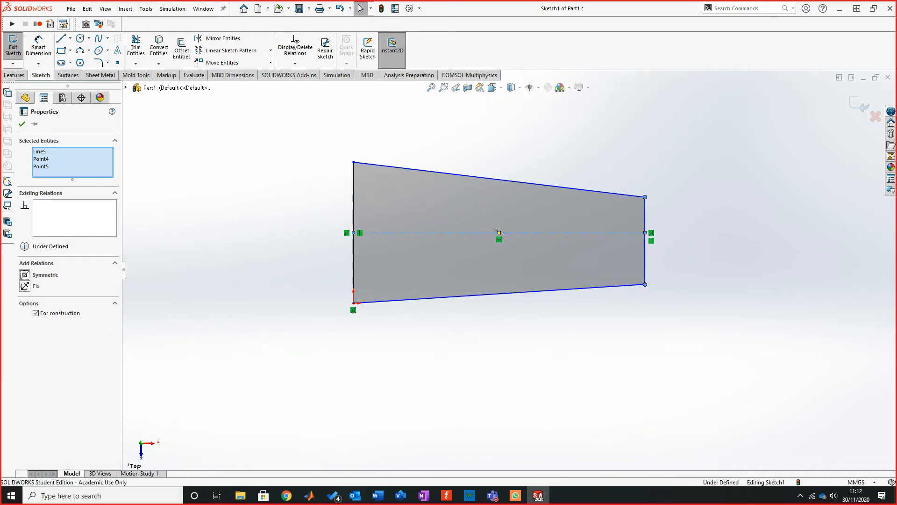
pyautogui.press('Escape')
# Reposition the lower corner of the shorter vertical side at about X 129.3 mm, Y 13.0 mm
pyautogui.moveTo(645, 268)
pyautogui.mouseDown()
pyautogui.moveTo(643, 310)
pyautogui.moveTo(652, 285)
pyautogui.moveTo(636, 276)
pyautogui.moveTo(644, 273)
pyautogui.mouseUp()
pyautogui.press('Escape')
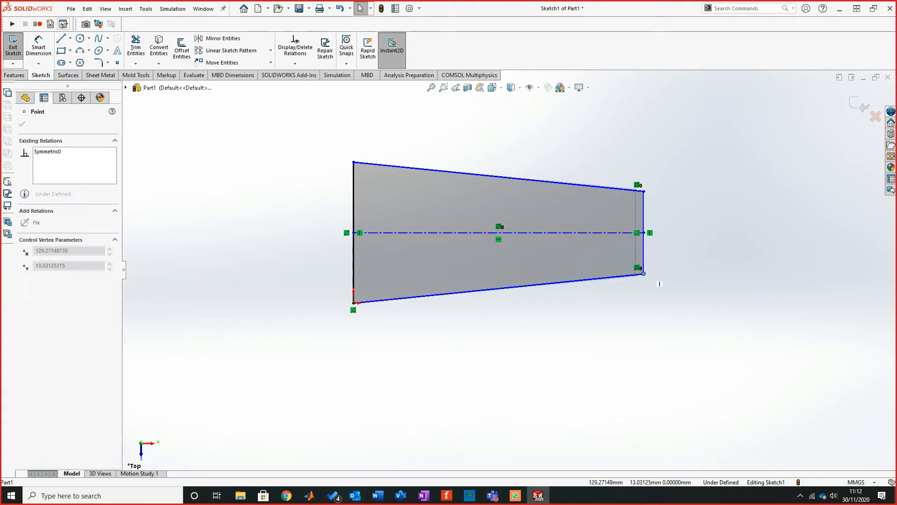
pyautogui.press('Escape')
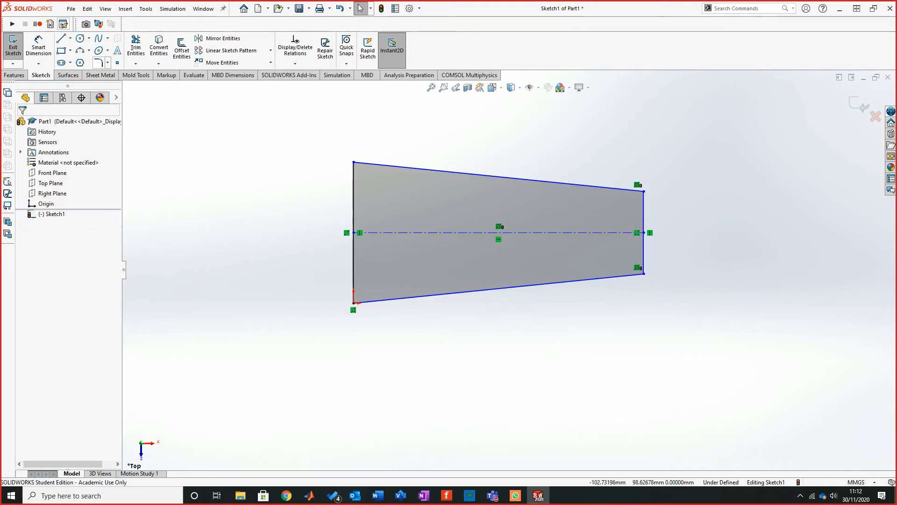
# Round all four corners of the profile with 3 mm sketch fillets, accepting the loss of conflicting relations, and exit the sketch
pyautogui.click(98, 63)
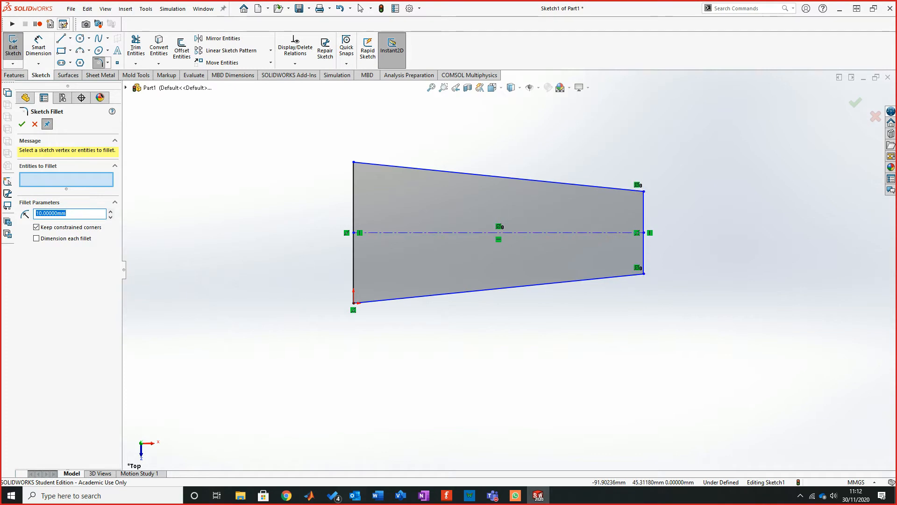
pyautogui.write('3')
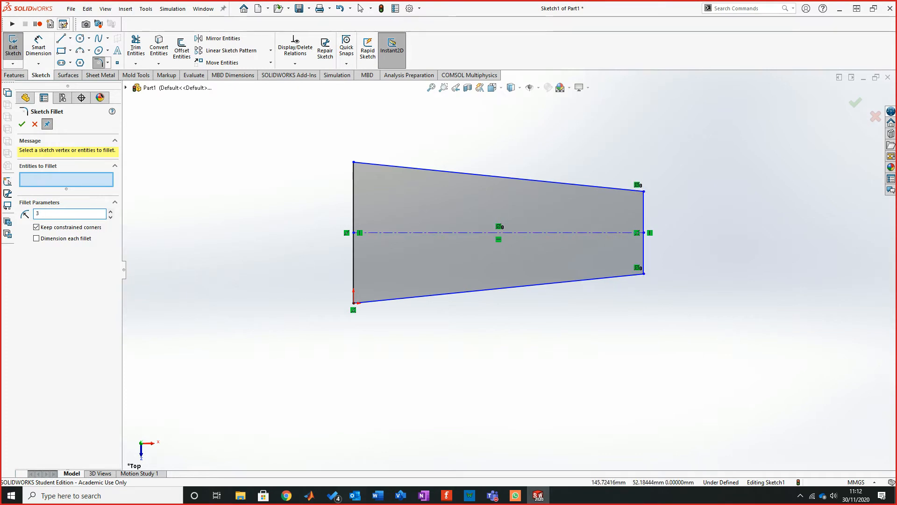
pyautogui.press('Return')
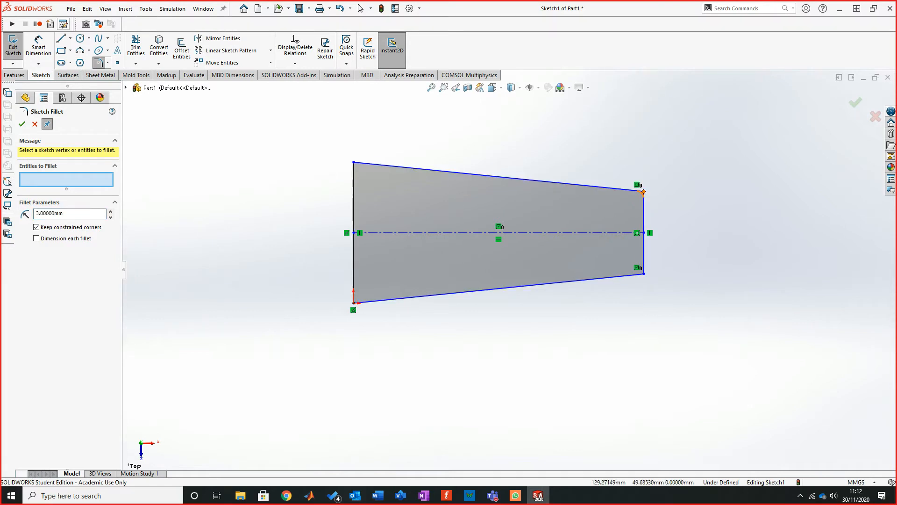
pyautogui.click(644, 192)
pyautogui.click(644, 273)
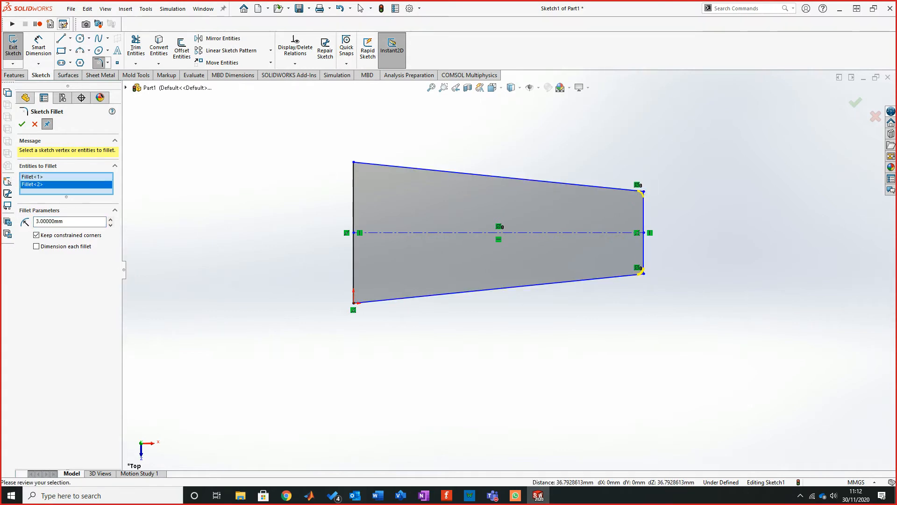
pyautogui.press('Return')
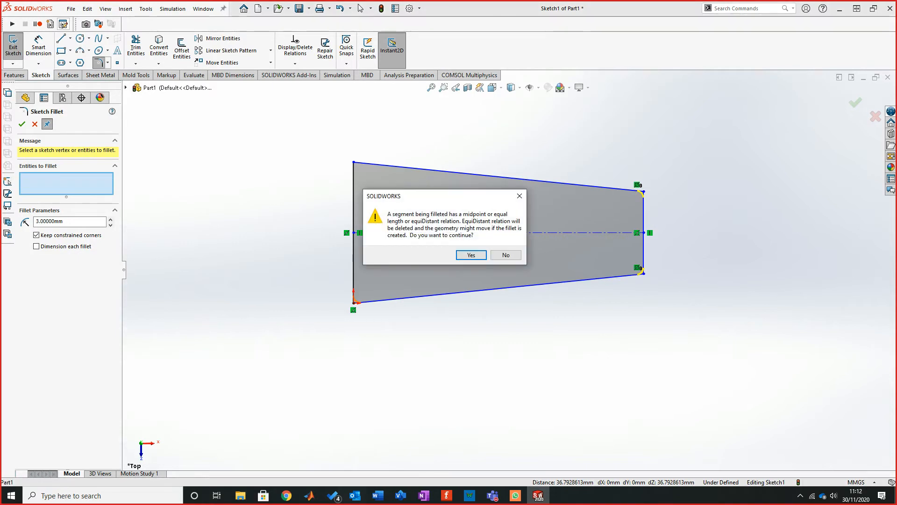
pyautogui.press('Return')
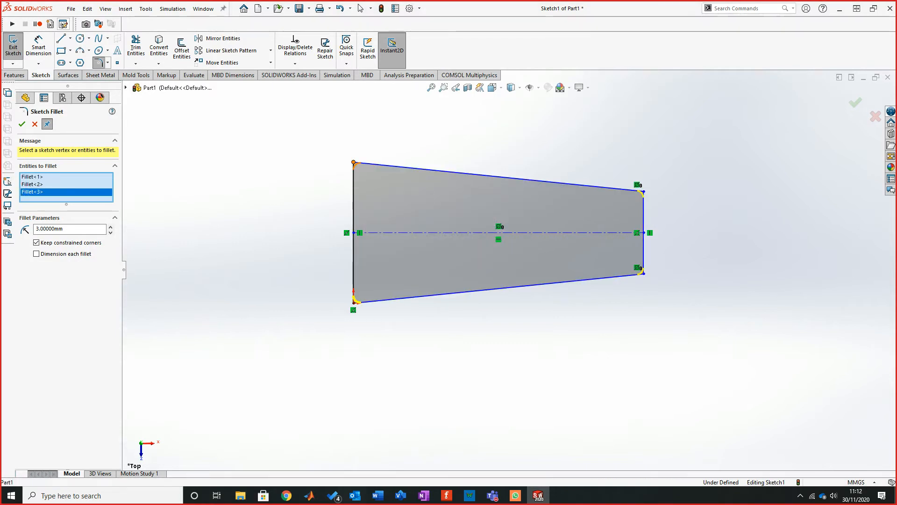
pyautogui.press('Return')
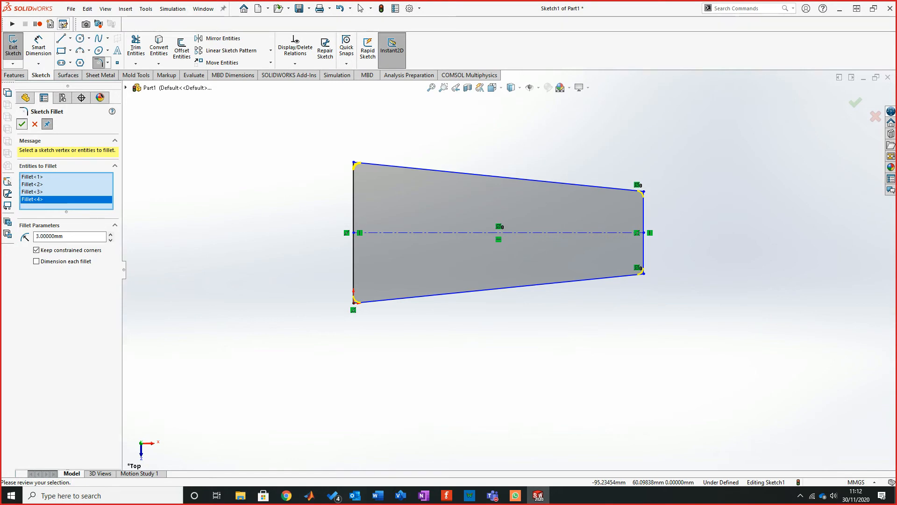
pyautogui.click(22, 124)
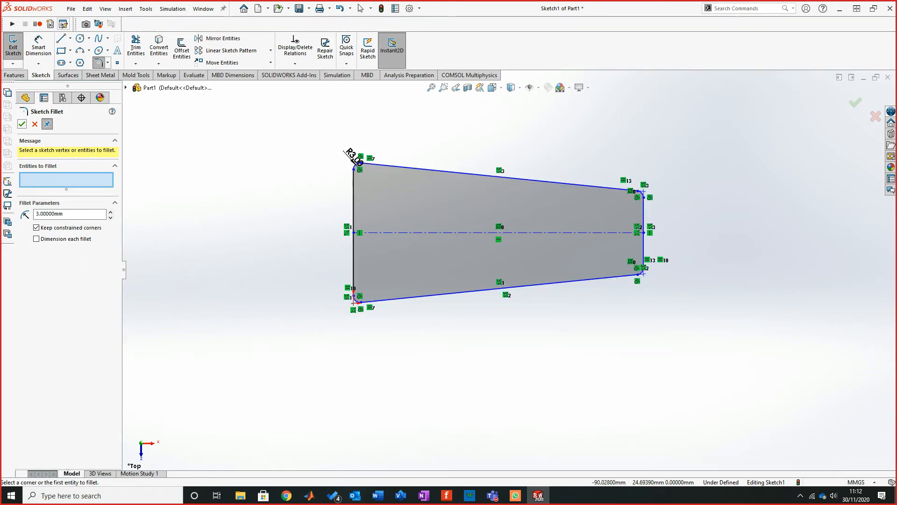
pyautogui.click(22, 123)
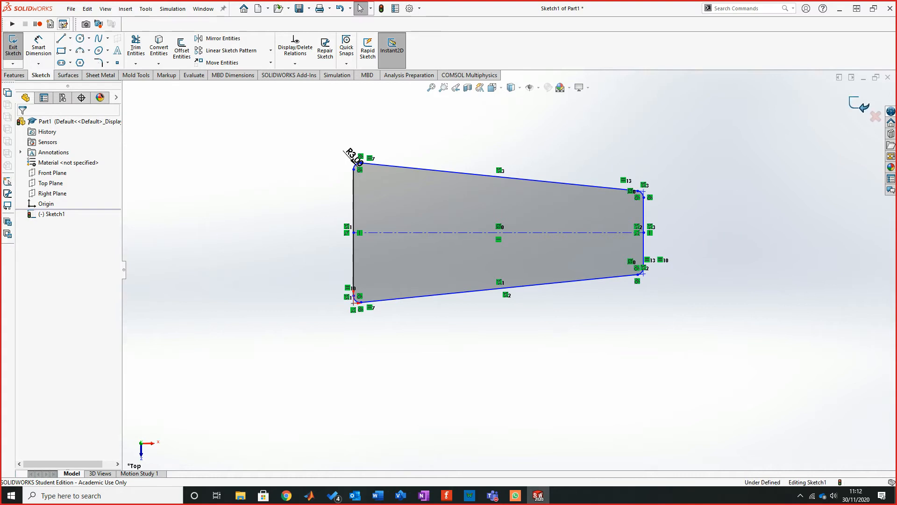
pyautogui.hotkey('ctrl', 'q')
pyautogui.press('Escape')
pyautogui.moveTo(896, 170)
pyautogui.mouseDown()
pyautogui.moveTo(466, 171)
pyautogui.moveTo(456, 127)
pyautogui.moveTo(265, 188)
pyautogui.moveTo(280, 163)
pyautogui.moveTo(0, 34)
pyautogui.mouseUp()
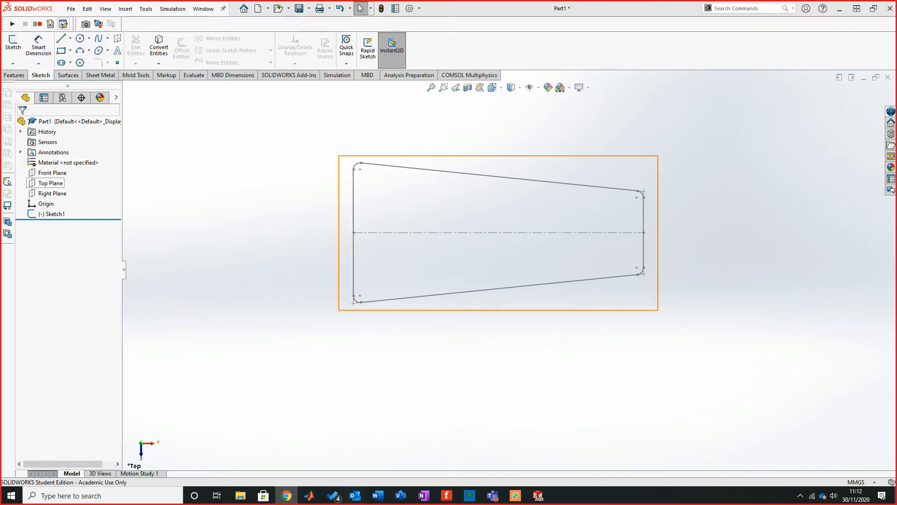
# Sketch a three-point arc on the Front Plane from the origin to about (129.3, 16.2) mm with a radius of about 610 mm, and exit the sketch
pyautogui.click(53, 172)
pyautogui.click(59, 161)
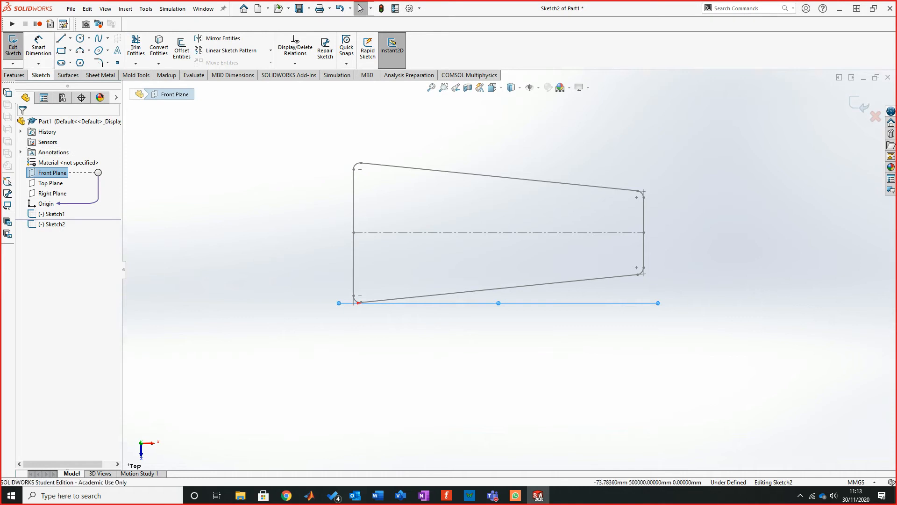
pyautogui.hotkey('ctrl', '8')
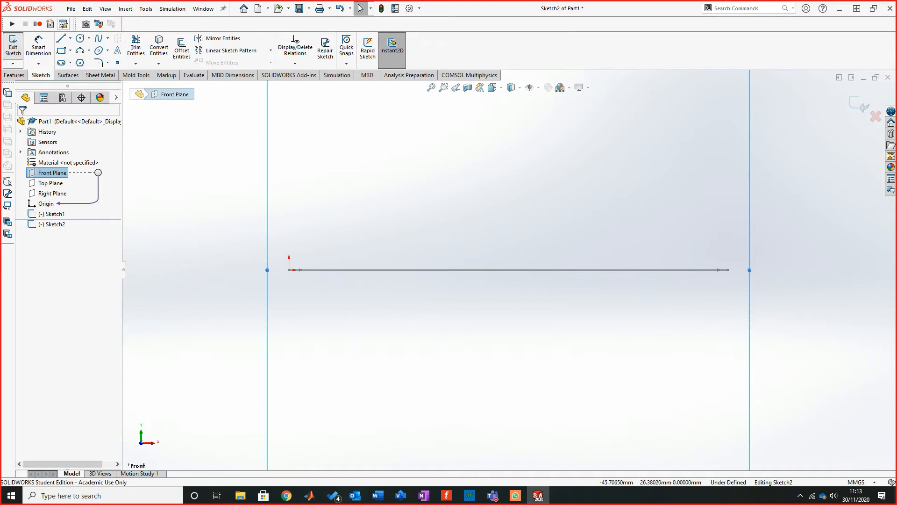
pyautogui.click(79, 50)
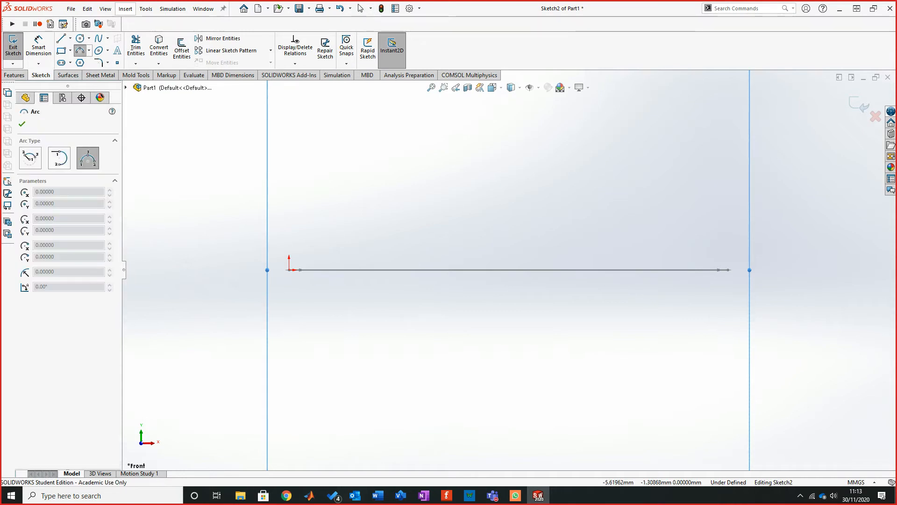
pyautogui.click(289, 269)
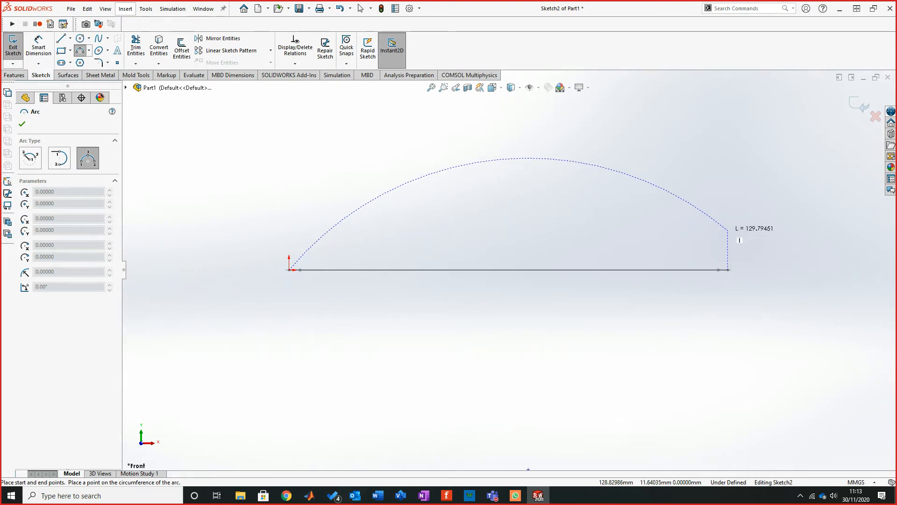
pyautogui.click(728, 213)
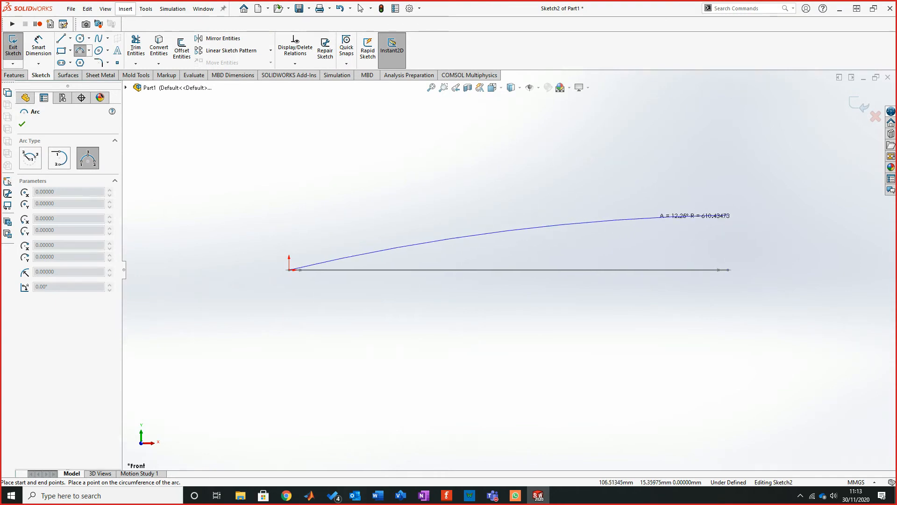
pyautogui.click(506, 230)
pyautogui.click(507, 230)
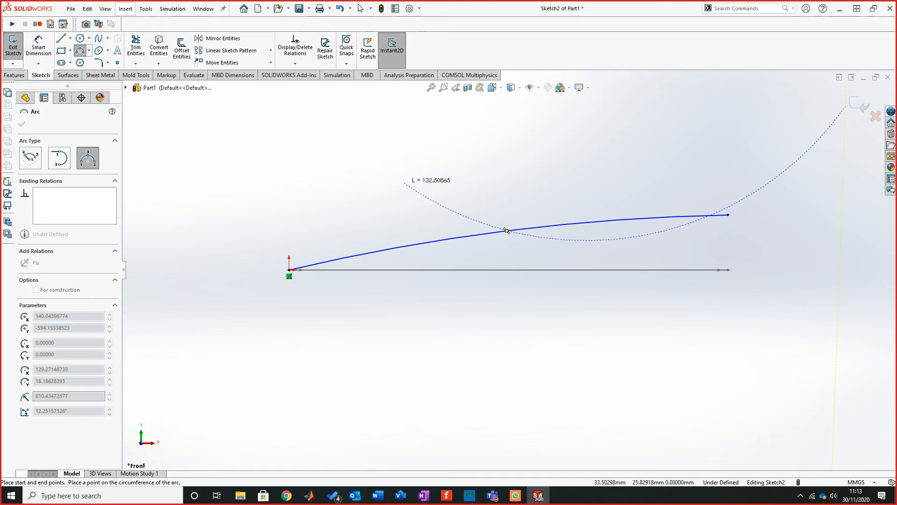
pyautogui.press('Escape')
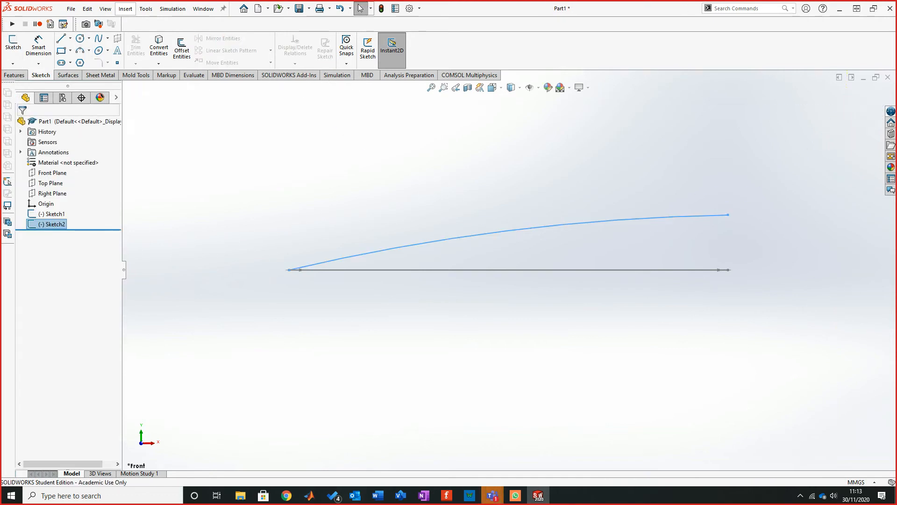
# Create a projected curve with the Sketch on sketch type from the rounded profile sketch and the arc sketch
pyautogui.scroll(1, 509, 270)
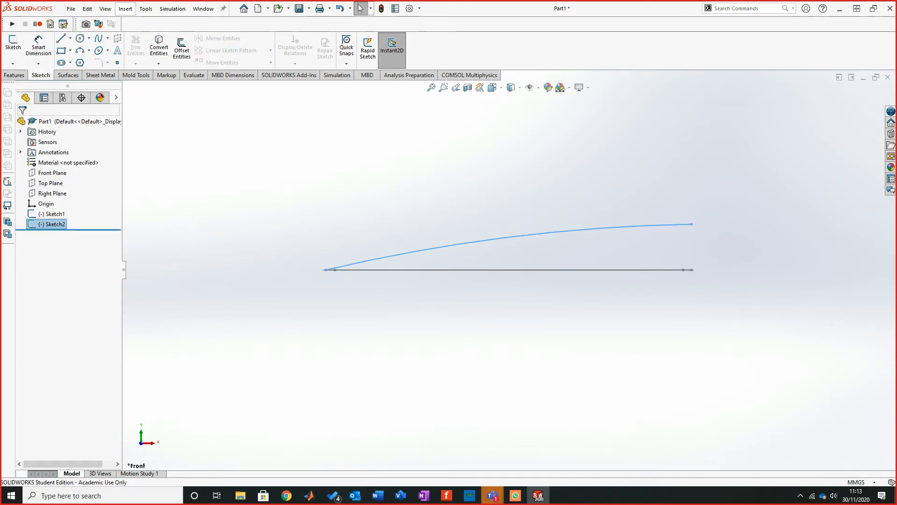
pyautogui.moveTo(507, 247)
pyautogui.mouseDown(button='middle')
pyautogui.moveTo(486, 252)
pyautogui.moveTo(489, 265)
pyautogui.moveTo(530, 301)
pyautogui.mouseUp(button='middle')
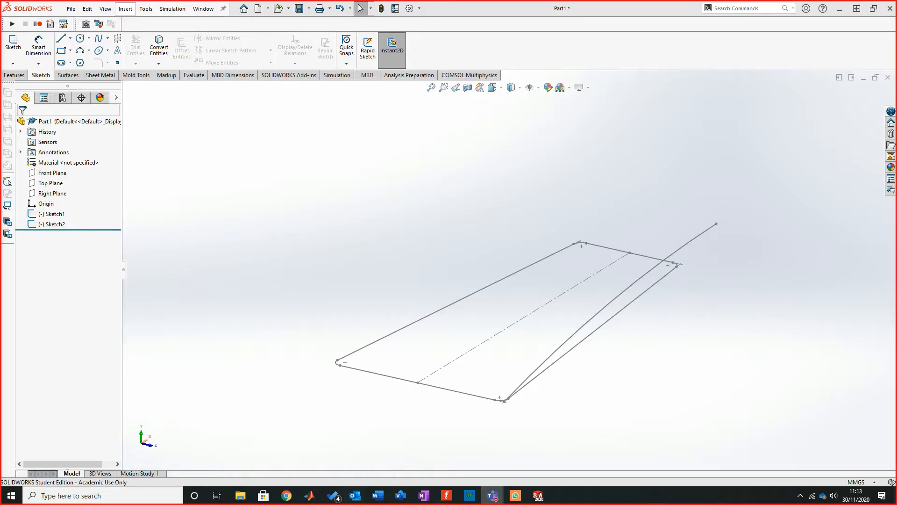
pyautogui.moveTo(515, 301); pyautogui.dragTo(544, 315, button='middle')
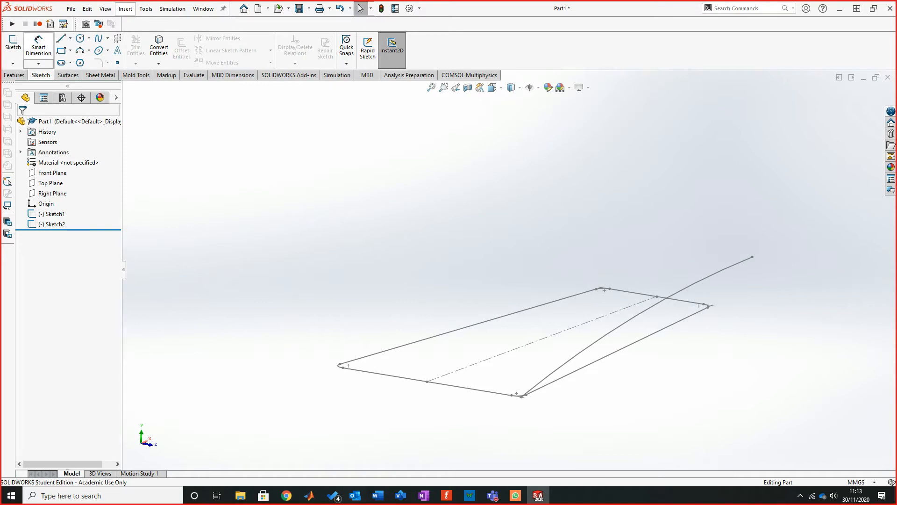
pyautogui.click(14, 75)
pyautogui.click(374, 63)
pyautogui.click(397, 63)
pyautogui.click(406, 74)
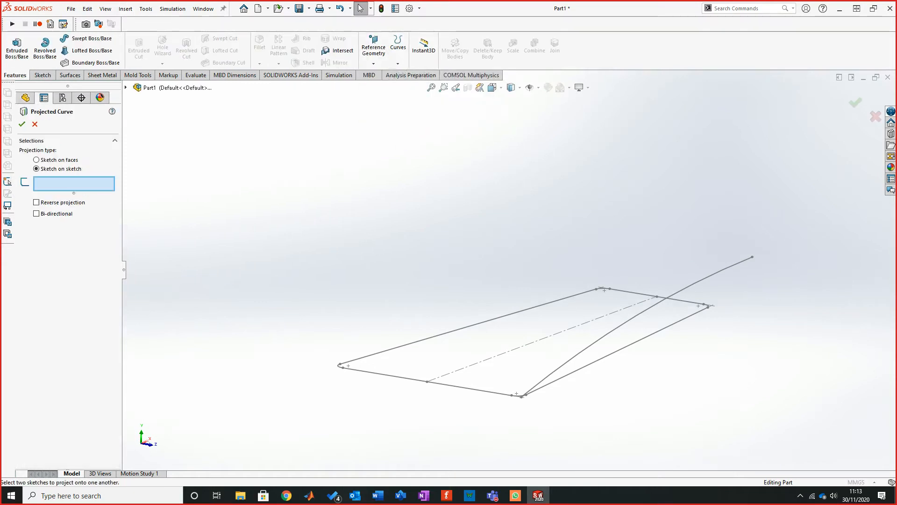
pyautogui.click(468, 387)
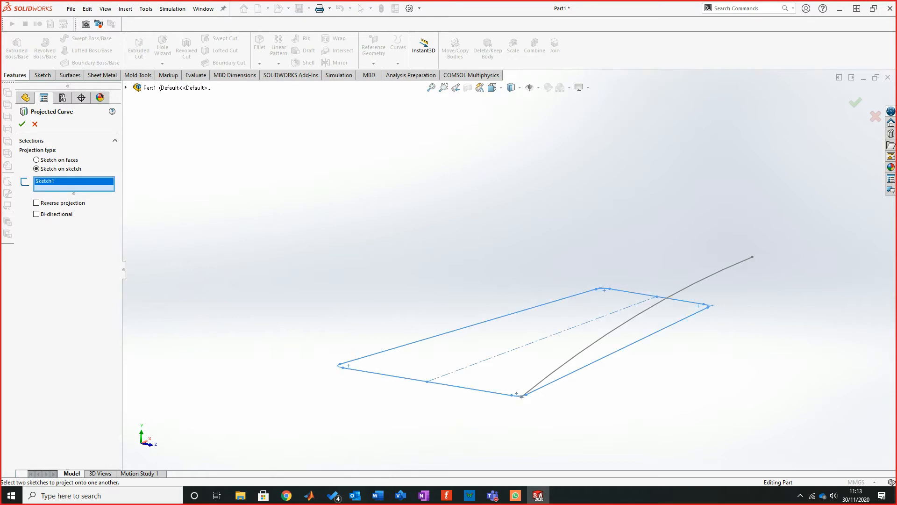
pyautogui.click(607, 334)
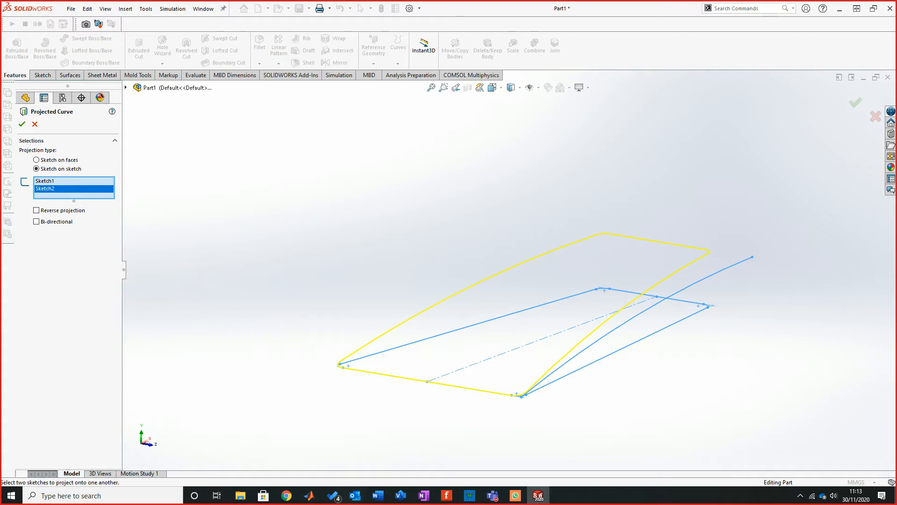
pyautogui.click(21, 124)
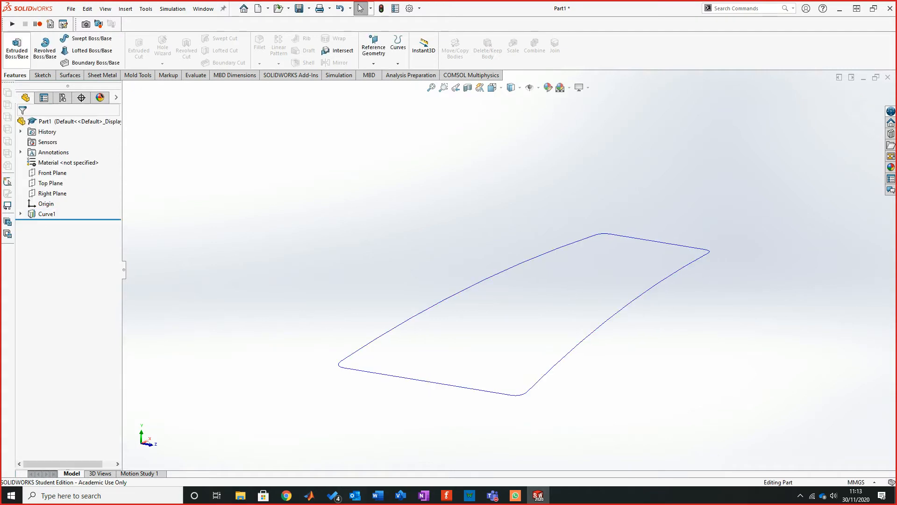
# Create a filled surface with Contact edge setting, using the projected curve as its patch boundary
pyautogui.click(42, 75)
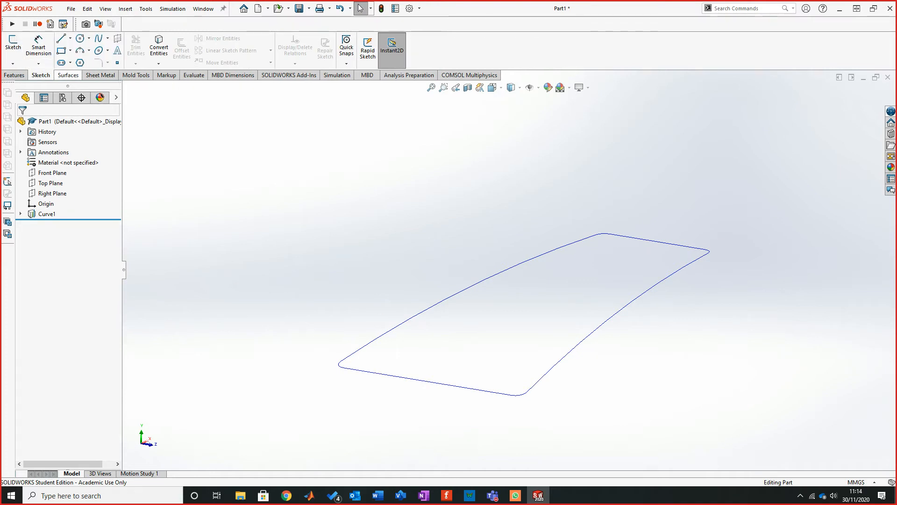
pyautogui.click(69, 75)
pyautogui.click(139, 49)
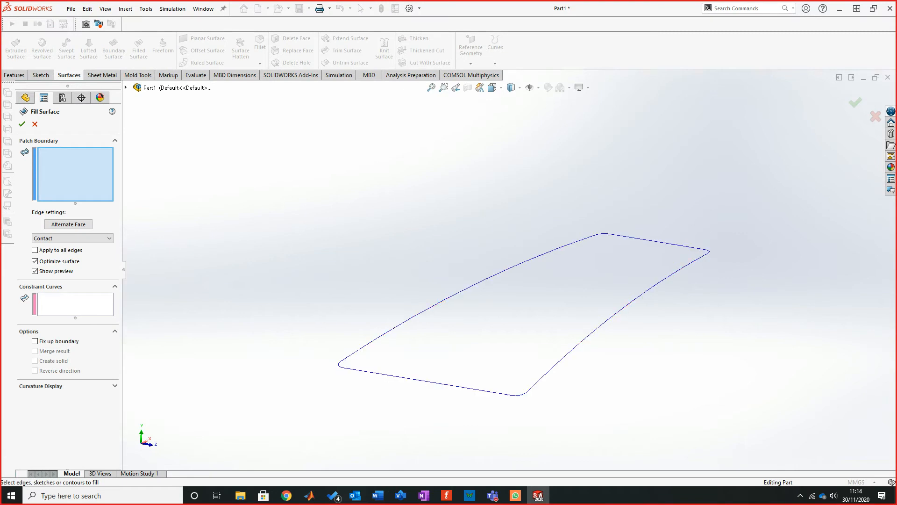
pyautogui.click(486, 279)
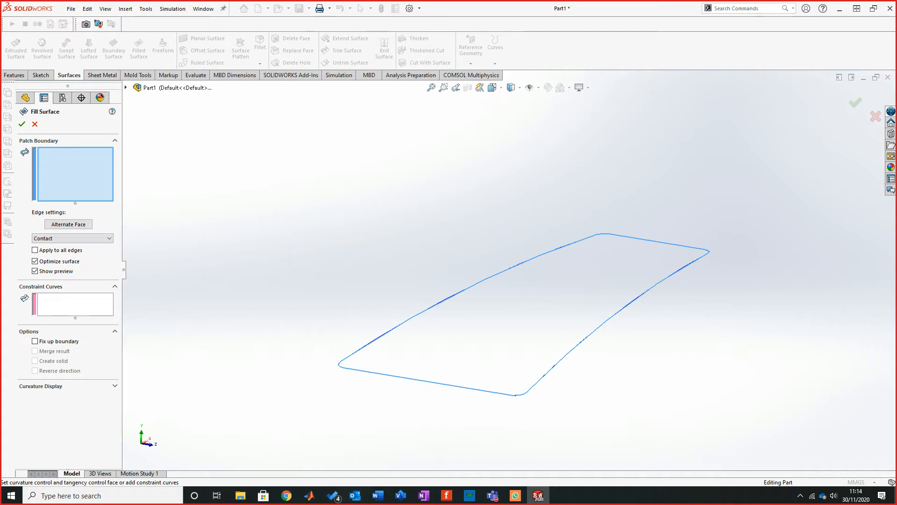
pyautogui.click(455, 294)
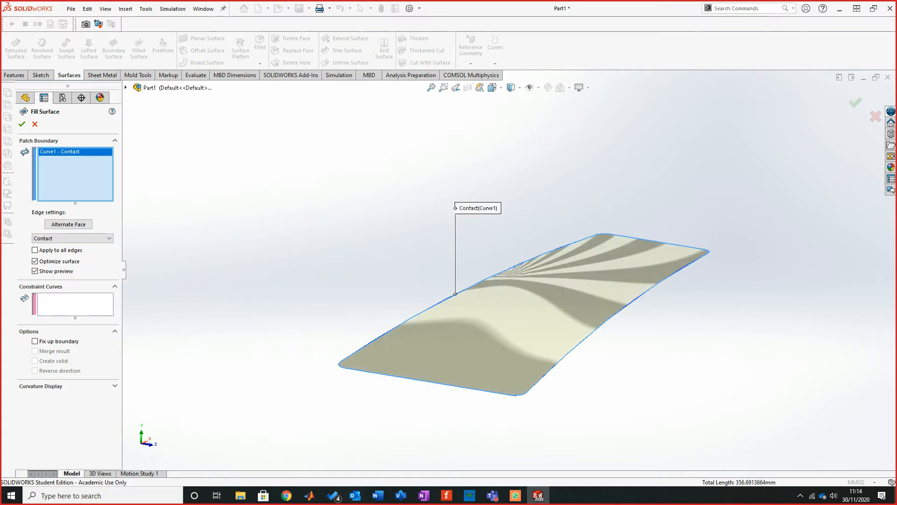
pyautogui.click(22, 124)
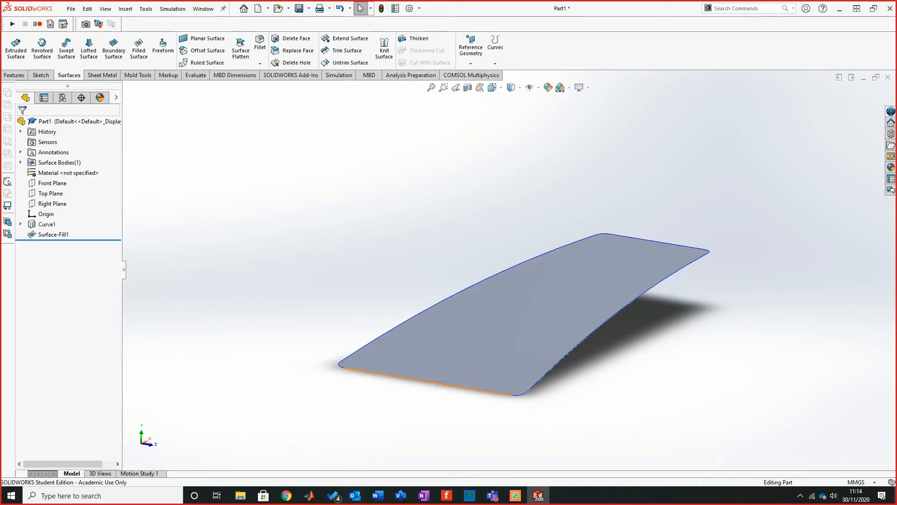
# Switch to Chrome to examine the NACA bonnet duct reference image and compare its shape with the surface in SOLIDWORKS
pyautogui.moveTo(540, 325); pyautogui.dragTo(498, 284, button='middle')
pyautogui.click(286, 495)
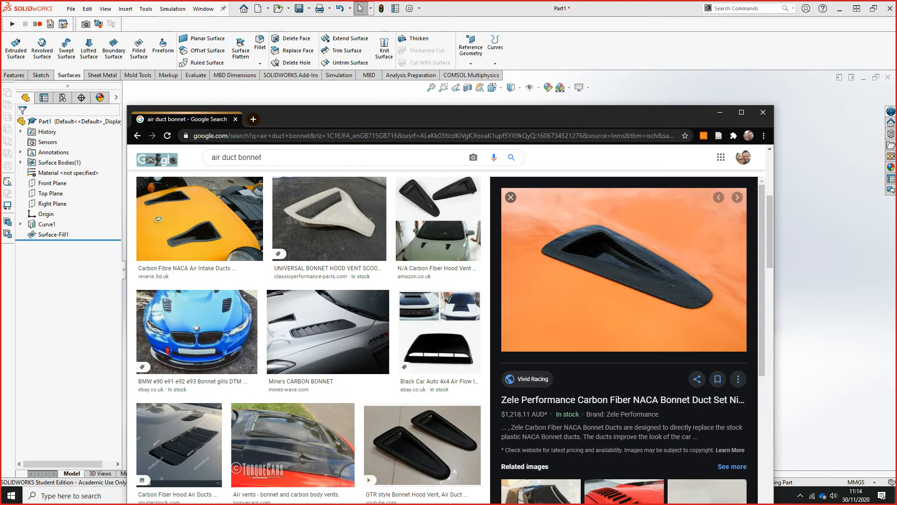
pyautogui.moveTo(420, 114); pyautogui.dragTo(0, 109)
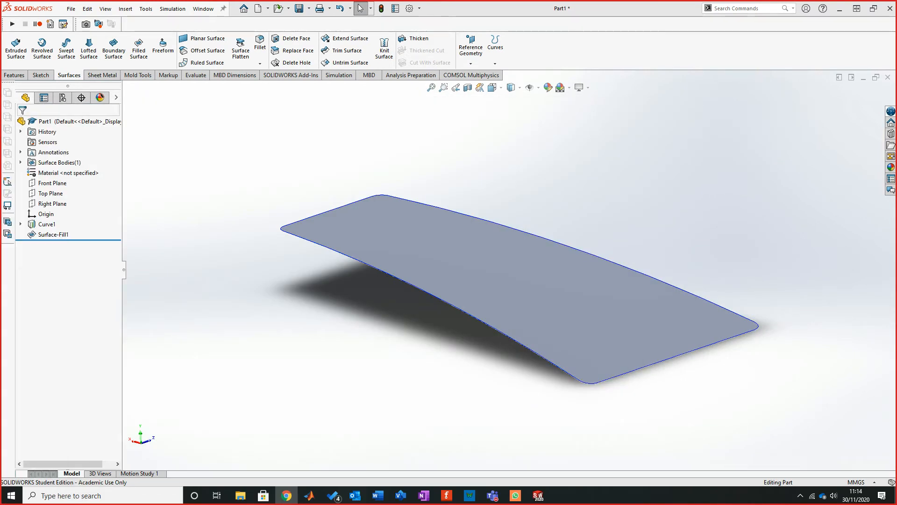
pyautogui.moveTo(501, 297)
pyautogui.mouseDown(button='middle')
pyautogui.moveTo(500, 285)
pyautogui.moveTo(486, 287)
pyautogui.mouseUp(button='middle')
pyautogui.moveTo(0, 175); pyautogui.dragTo(420, 122)
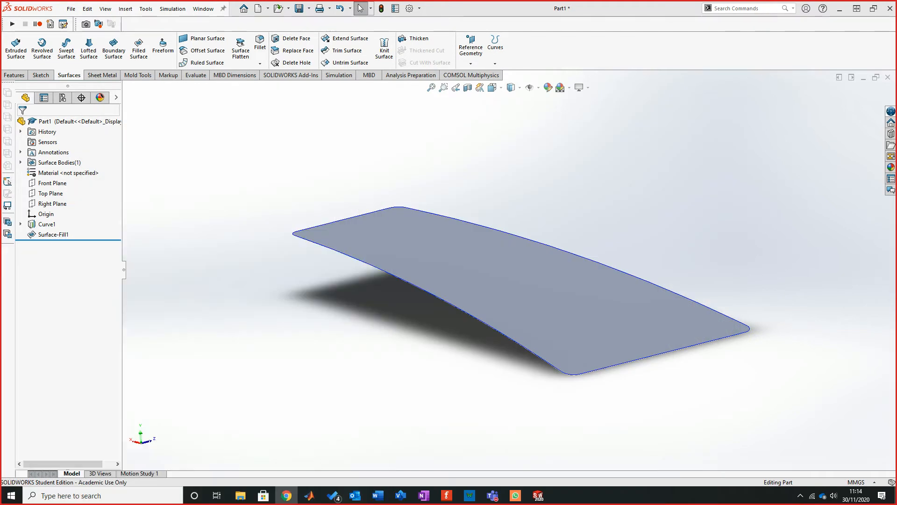
pyautogui.moveTo(519, 303); pyautogui.dragTo(524, 280, button='middle')
pyautogui.click(529, 283)
# Start a sketch on the Top Plane and draw a horizontal centerline joining the midpoints of the surface's wide and narrow ends
pyautogui.click(50, 193)
pyautogui.moveTo(534, 287); pyautogui.dragTo(490, 265, button='middle')
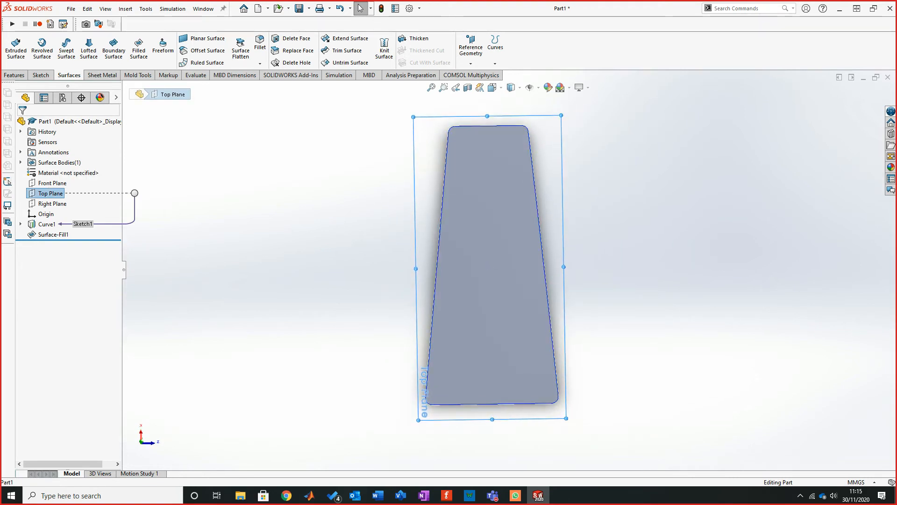
pyautogui.click(40, 75)
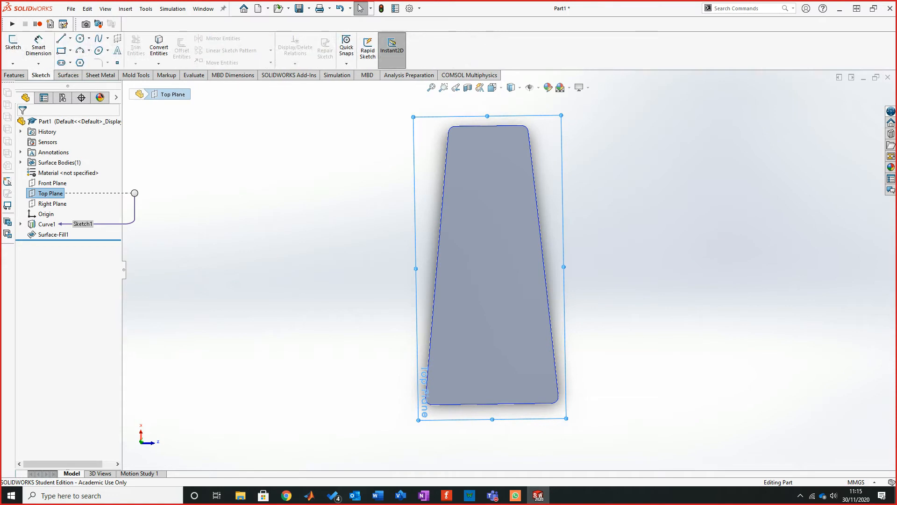
pyautogui.click(14, 45)
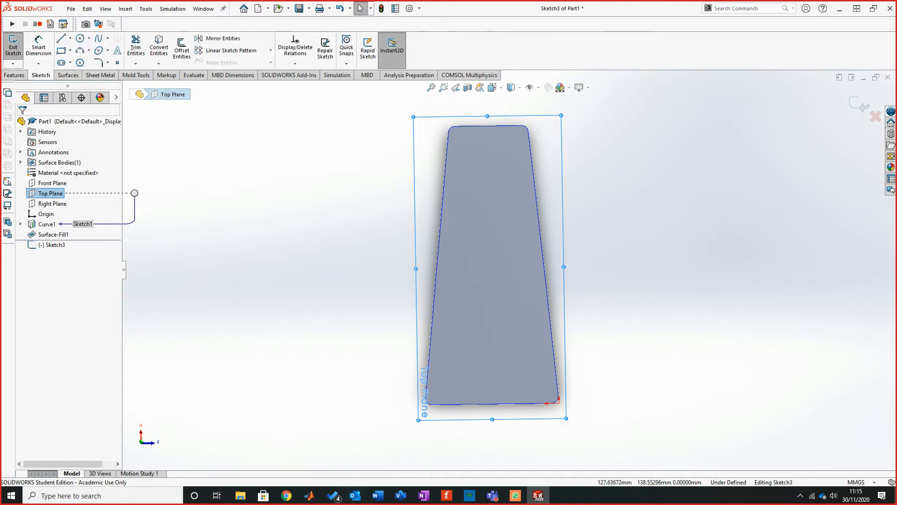
pyautogui.hotkey('ctrl', '5')
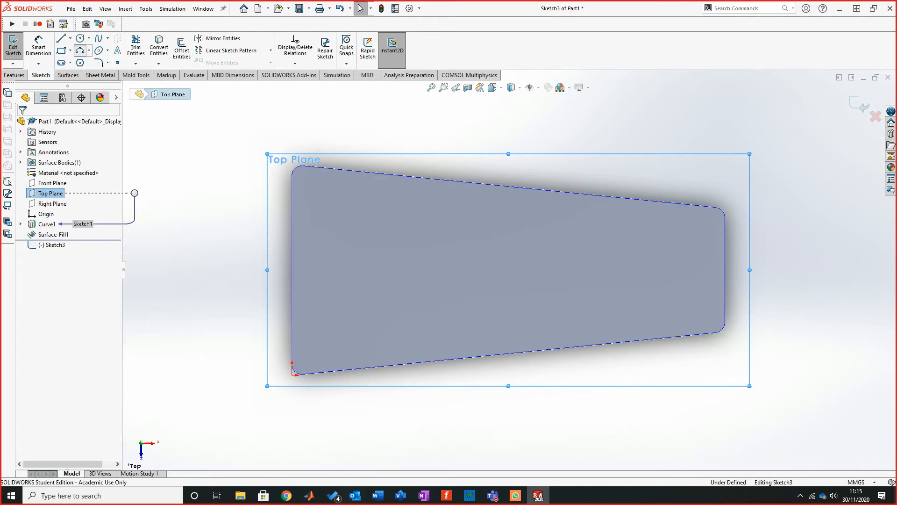
pyautogui.click(80, 50)
pyautogui.click(70, 37)
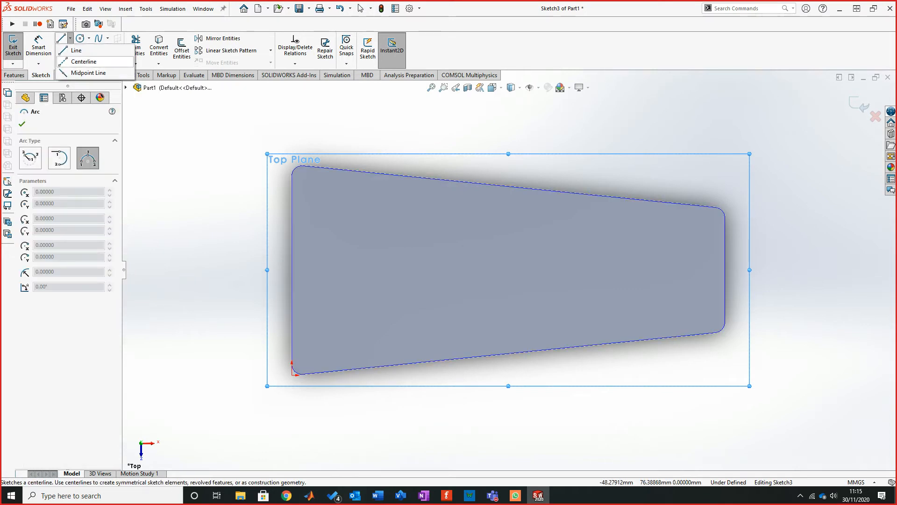
pyautogui.click(82, 61)
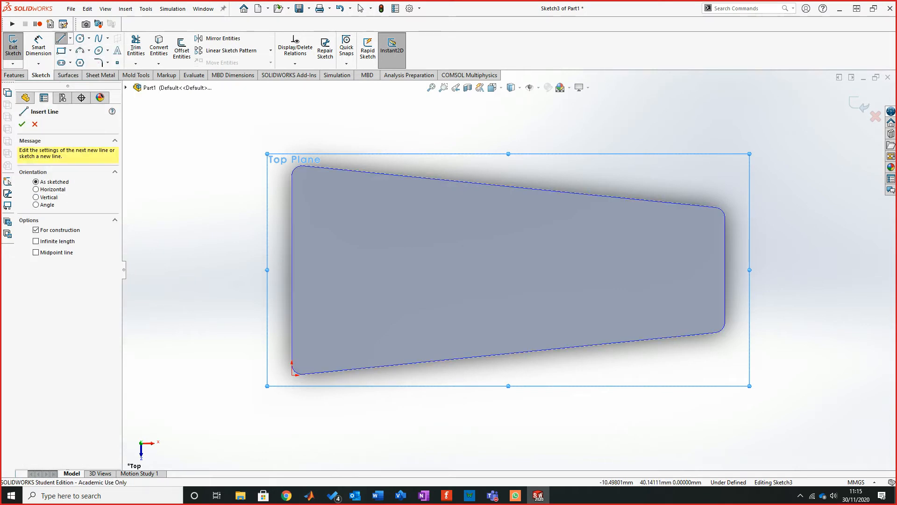
pyautogui.click(291, 270)
pyautogui.click(725, 269)
pyautogui.press('Escape')
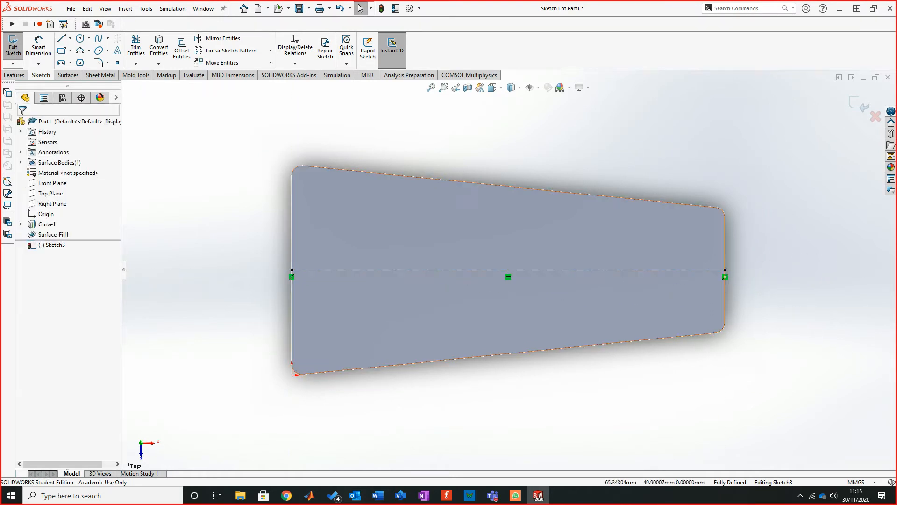
# Sketch a three-point arc across the centerline near the wide end, bulging toward that end, with a radius of about 26.6 mm
pyautogui.click(80, 50)
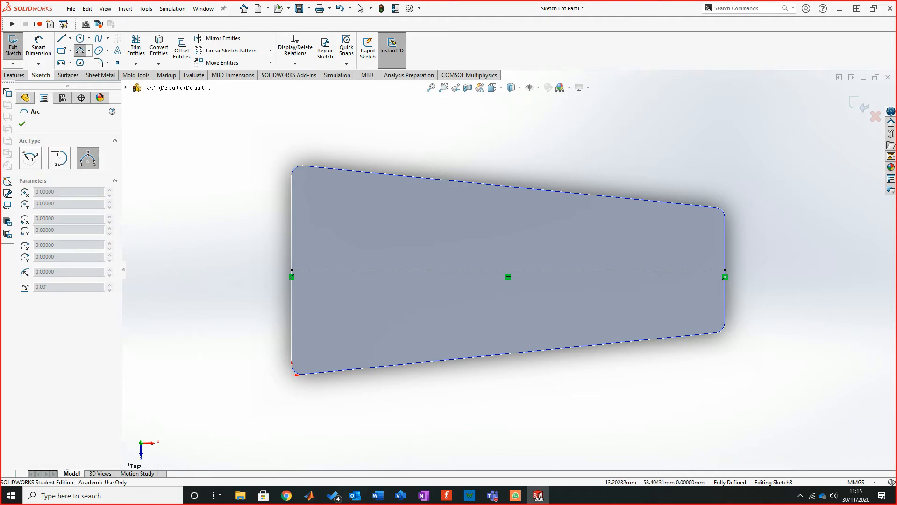
pyautogui.click(357, 205)
pyautogui.click(357, 342)
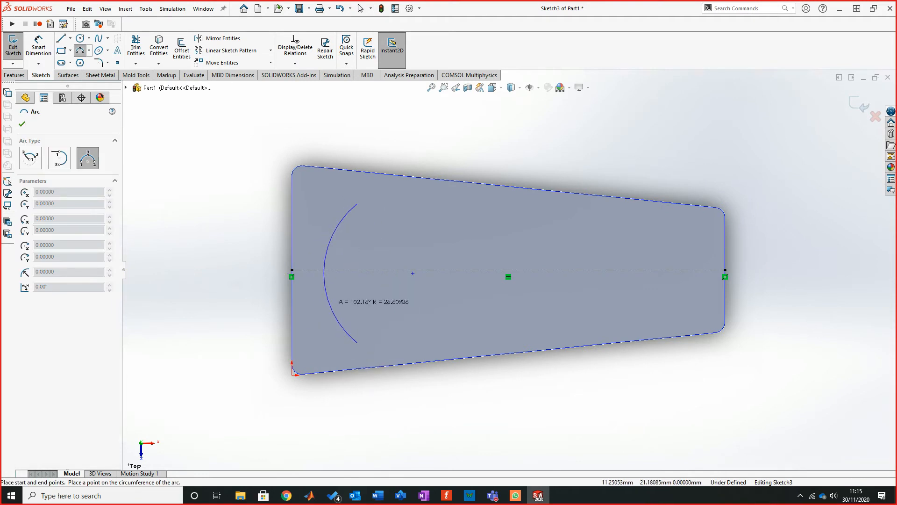
pyautogui.click(324, 273)
pyautogui.press('Escape')
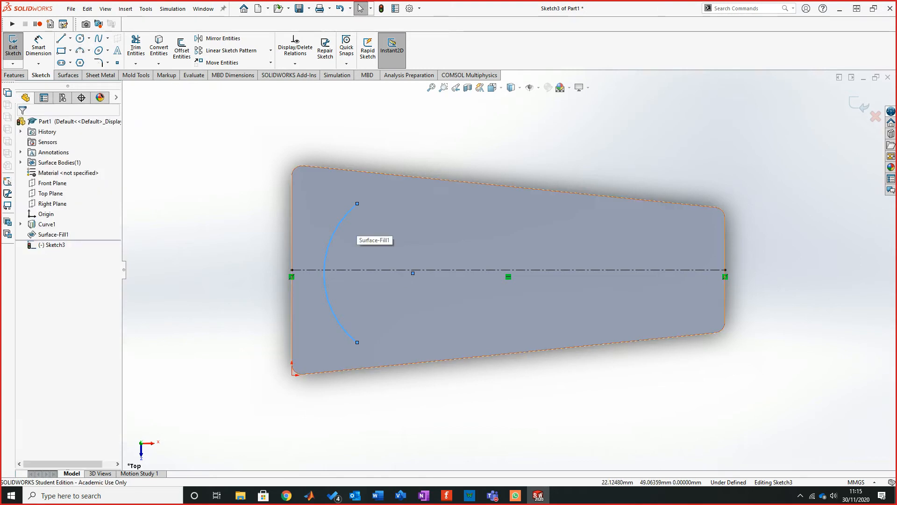
# Make the arc's two endpoints symmetric about the centerline
pyautogui.click(357, 203)
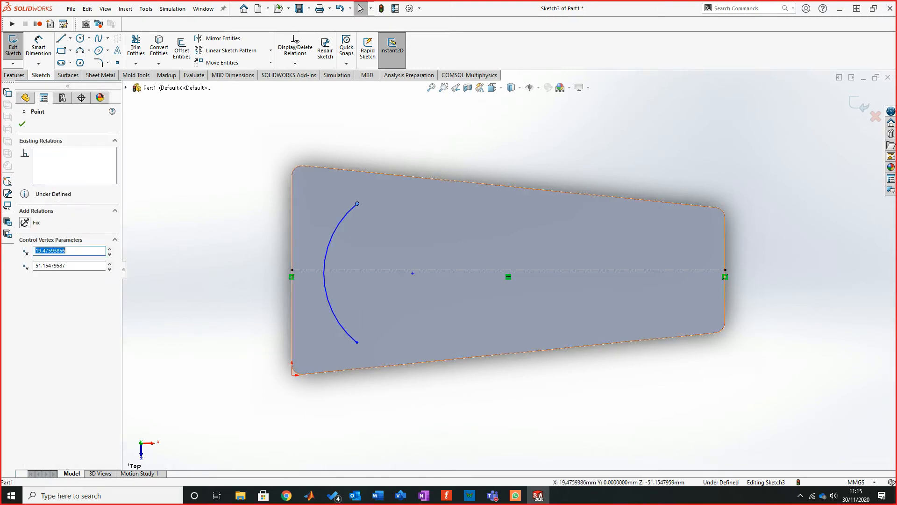
pyautogui.keyDown('ctrl'); pyautogui.click(357, 342); pyautogui.keyUp('ctrl')
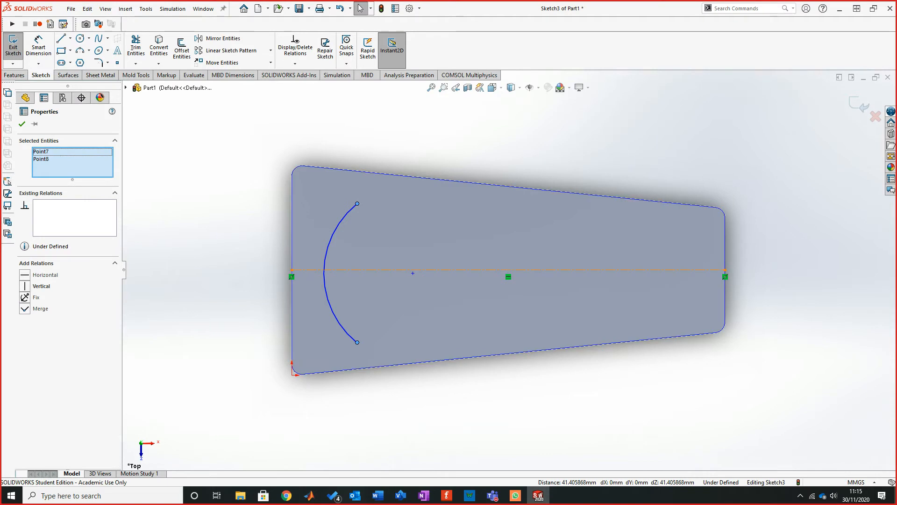
pyautogui.keyDown('ctrl'); pyautogui.click(467, 269); pyautogui.keyUp('ctrl')
pyautogui.click(45, 275)
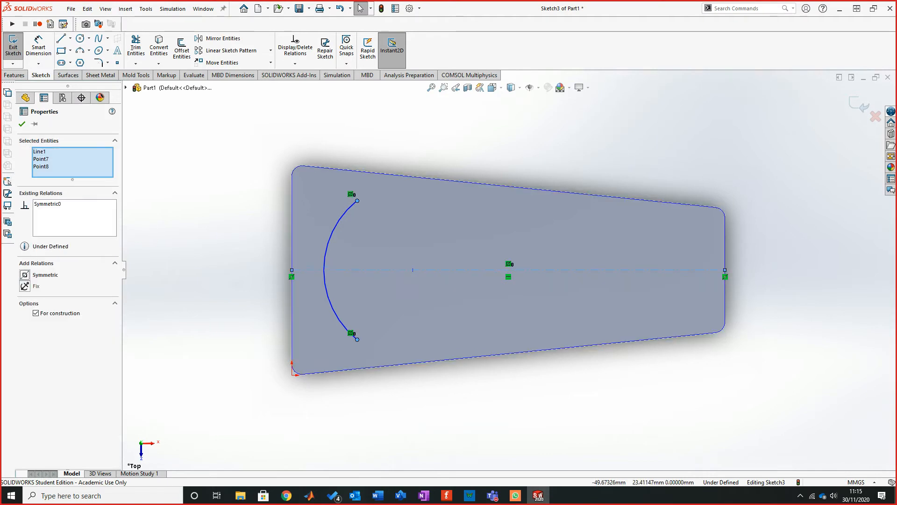
pyautogui.press('Escape')
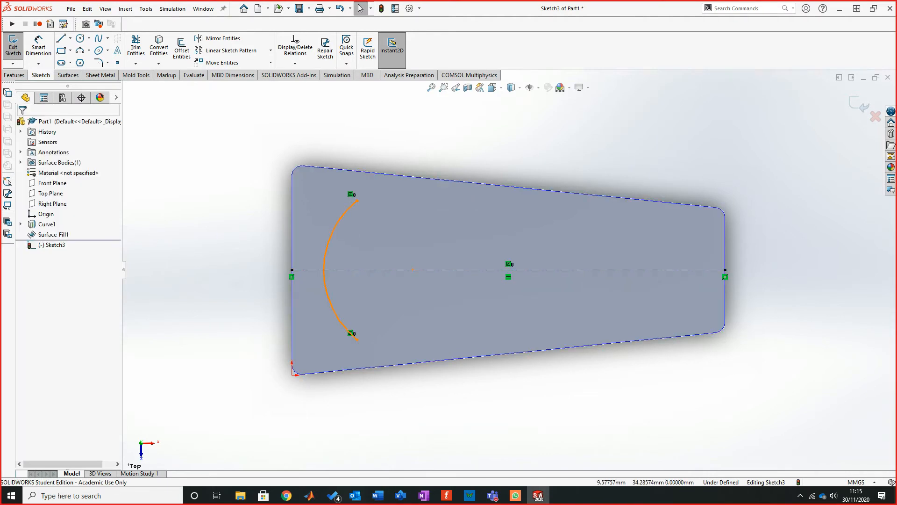
# Flatten the arc to a radius of about 64 mm and pull its endpoints inward to about X 17.2 mm
pyautogui.click(324, 270)
pyautogui.moveTo(323, 269); pyautogui.dragTo(346, 258)
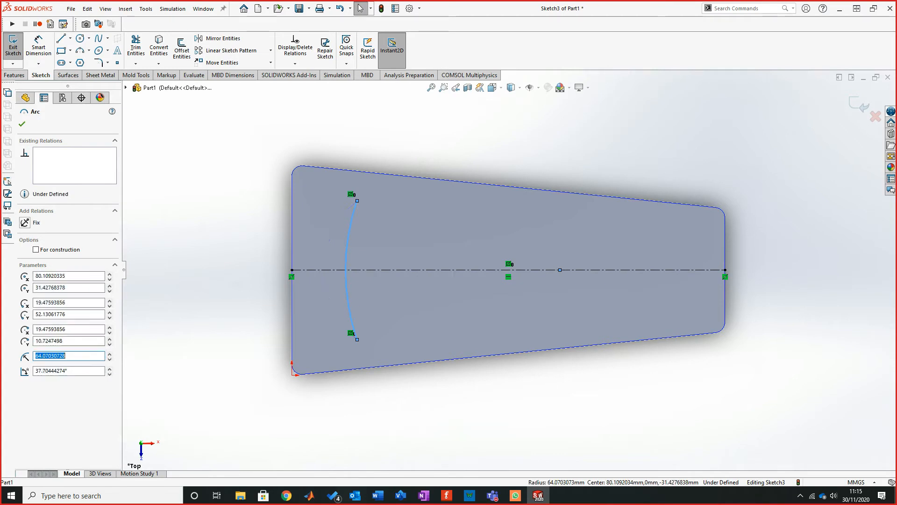
pyautogui.press('Escape')
pyautogui.moveTo(357, 339)
pyautogui.mouseDown()
pyautogui.moveTo(347, 315)
pyautogui.moveTo(350, 327)
pyautogui.mouseUp()
pyautogui.press('Escape')
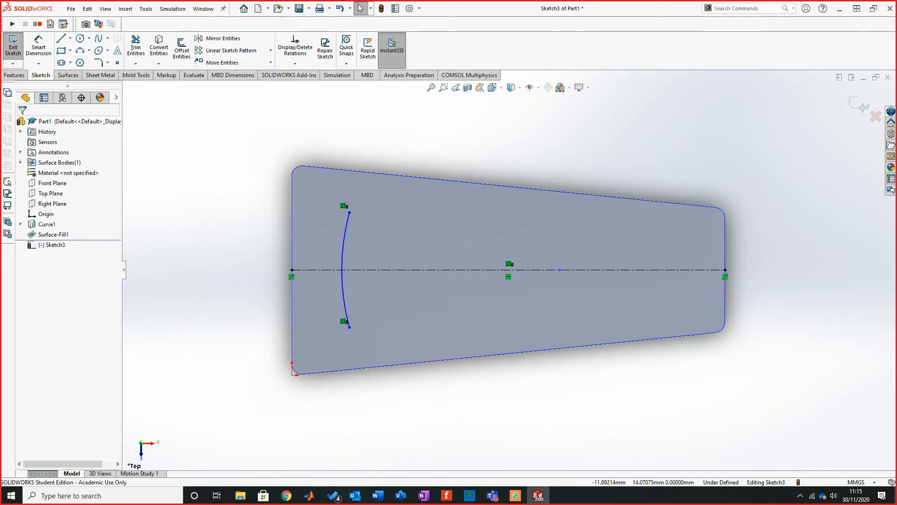
pyautogui.click(372, 330)
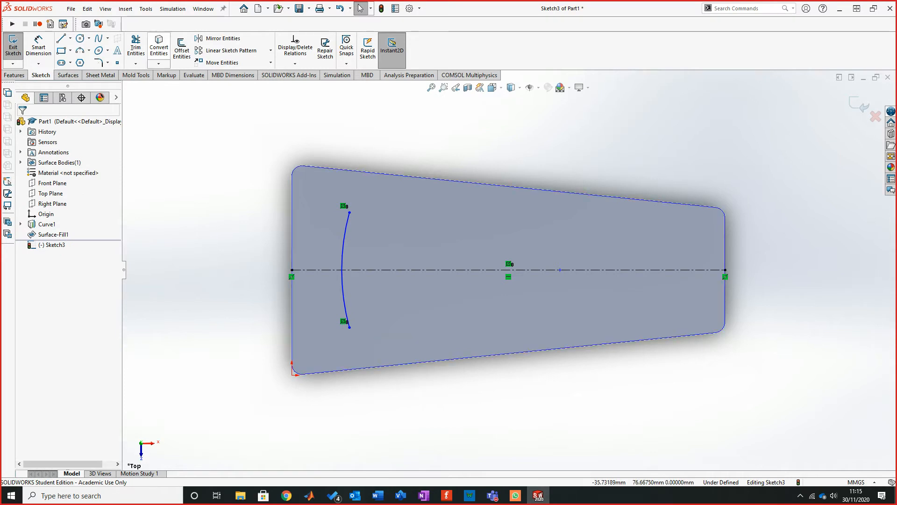
# Sketch two connected three-point arcs from the end arc's lower endpoint to about (57.4, 25.2) and (85.4, 25.2) mm, radii about 176 and 83 mm
pyautogui.click(79, 50)
pyautogui.click(350, 328)
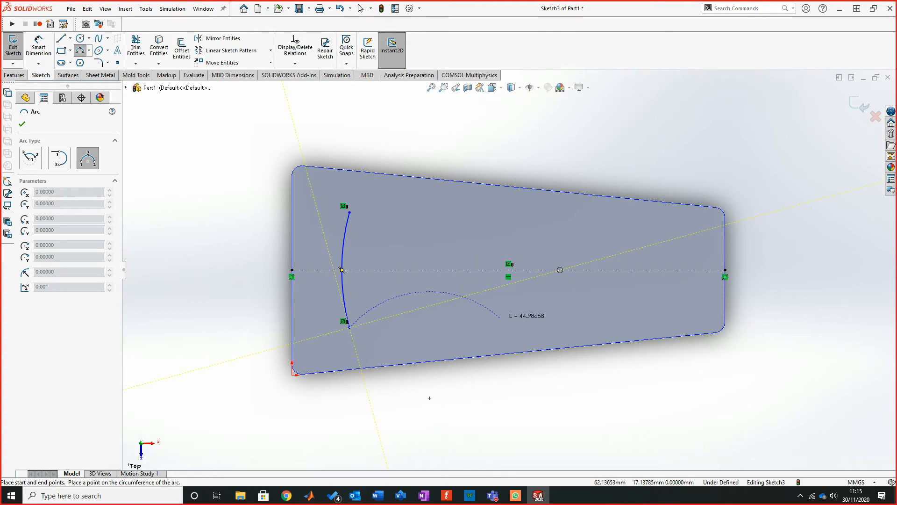
pyautogui.click(483, 290)
pyautogui.click(443, 298)
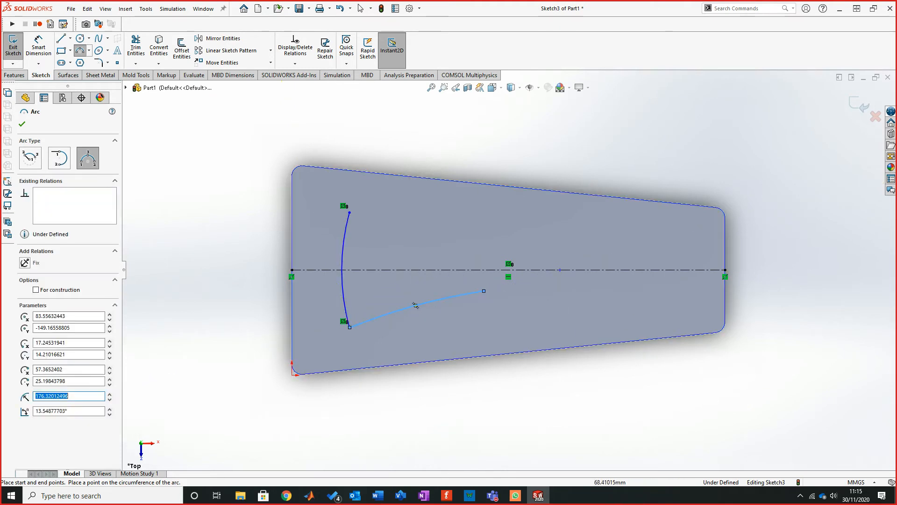
pyautogui.click(484, 291)
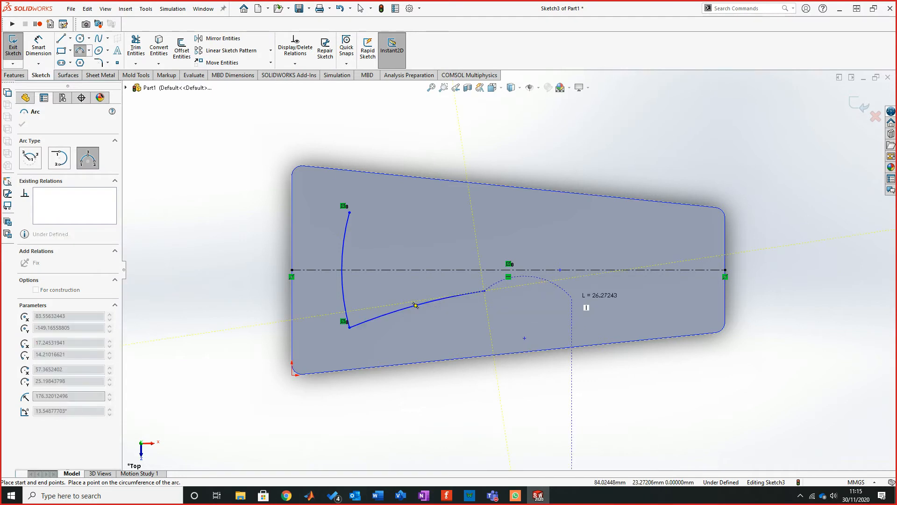
pyautogui.click(578, 290)
pyautogui.click(531, 286)
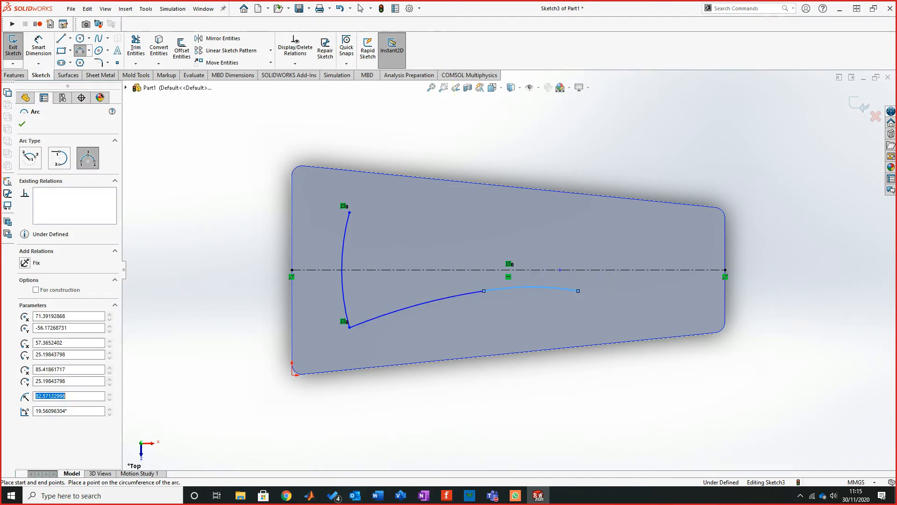
# Sketch two connected arcs from the end arc's upper endpoint above the centerline, via about (57.4, 40.0) mm, with radii of about 151 and 100 mm
pyautogui.click(350, 213)
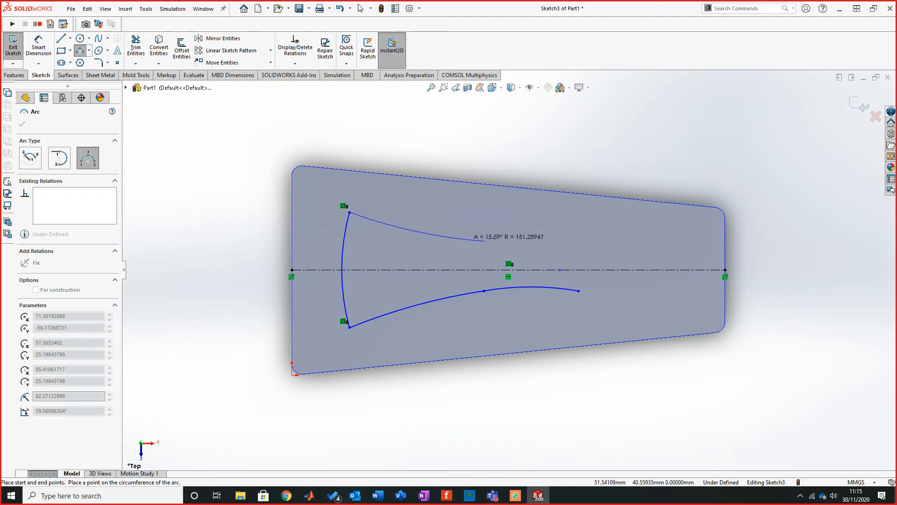
pyautogui.click(415, 231)
pyautogui.click(483, 241)
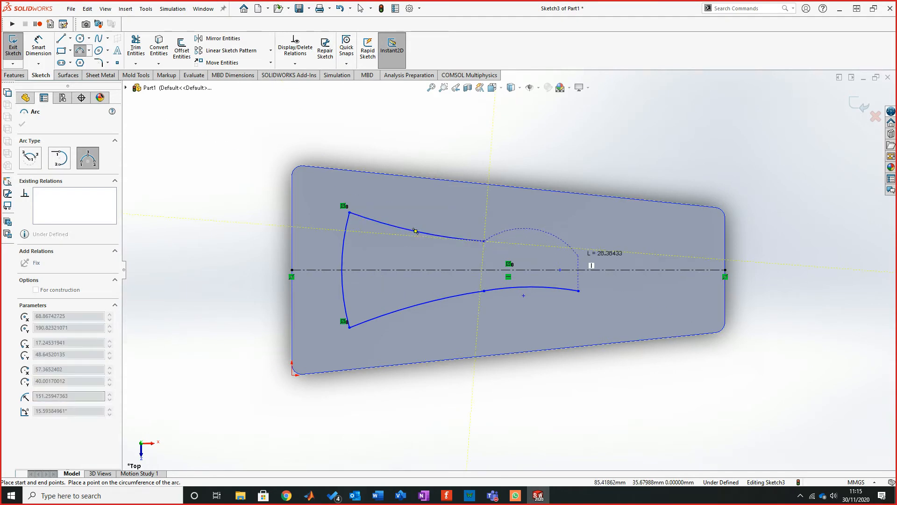
pyautogui.click(578, 244)
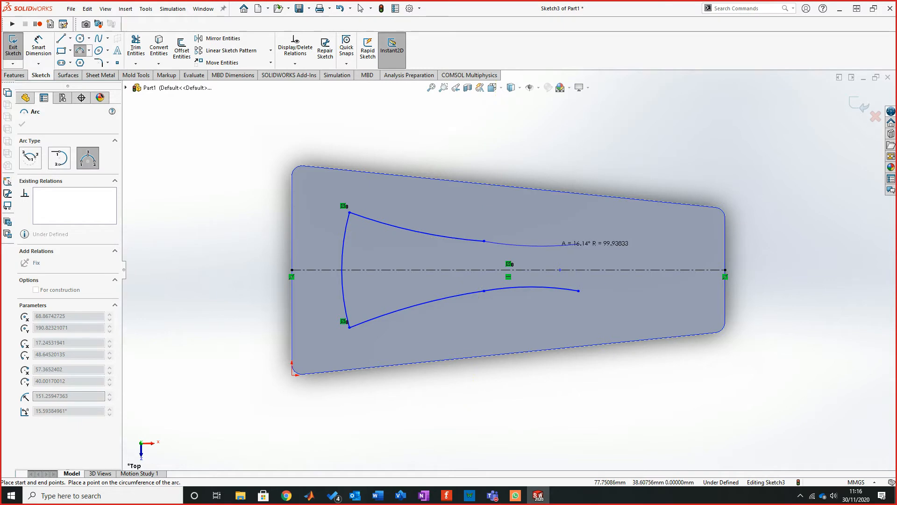
pyautogui.click(530, 244)
pyautogui.press('Escape')
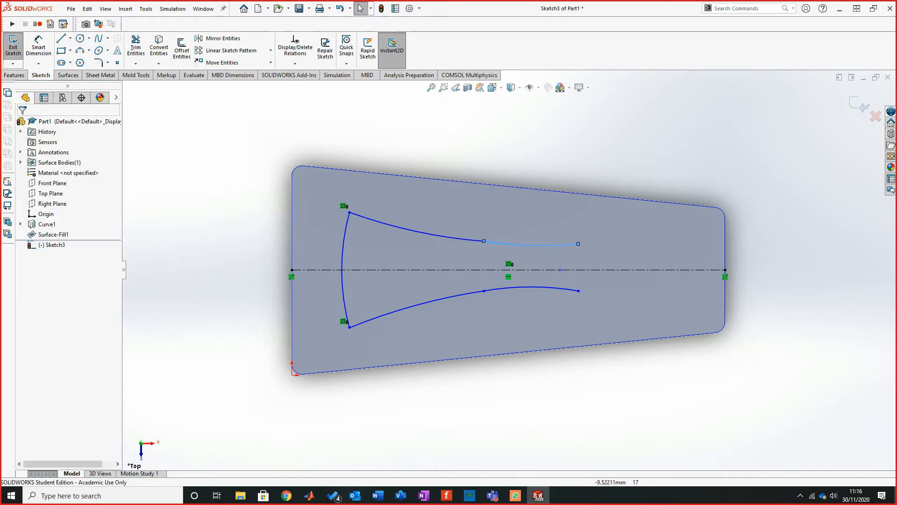
pyautogui.press('Escape')
# Try to make the two arcs above the centerline tangent to each other, and undo the relation
pyautogui.scroll(1, 509, 269)
pyautogui.scroll(-1, 455, 252)
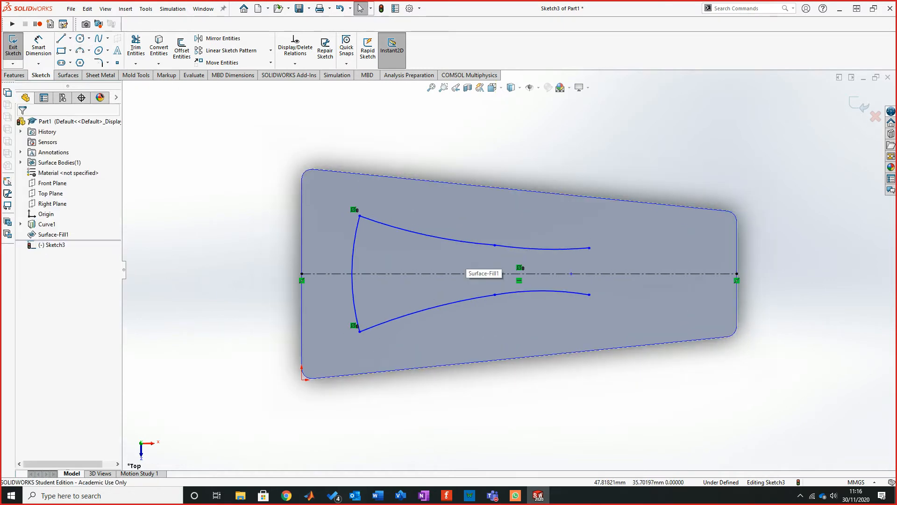
pyautogui.click(426, 235)
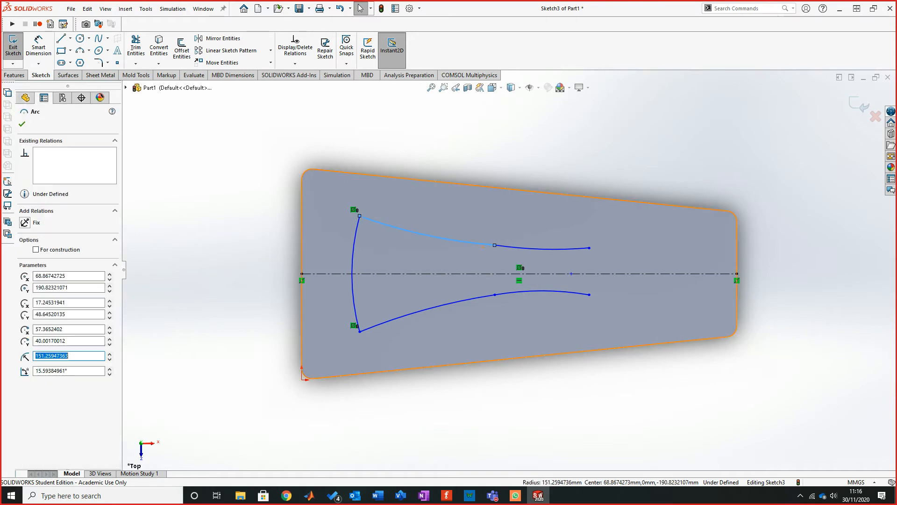
pyautogui.keyDown('ctrl'); pyautogui.click(542, 249); pyautogui.keyUp('ctrl')
pyautogui.click(25, 286)
pyautogui.press('Escape')
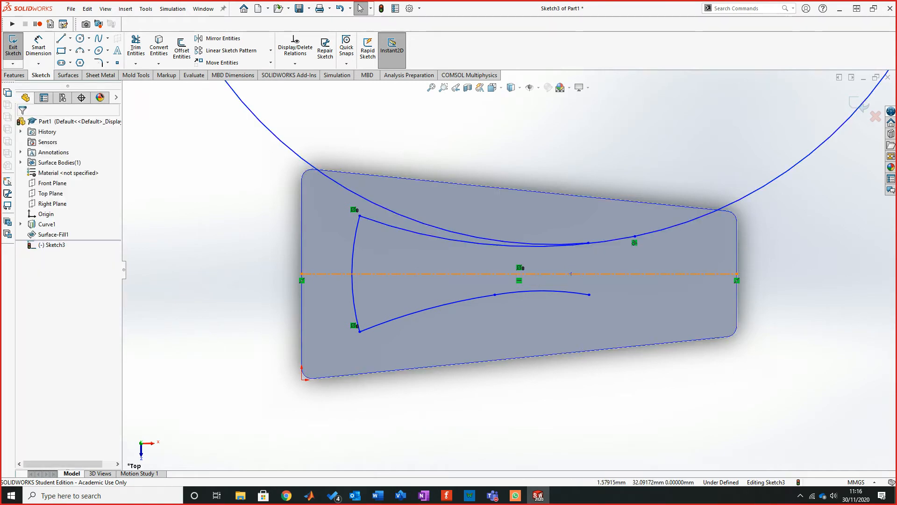
pyautogui.hotkey('ctrl', 'z')
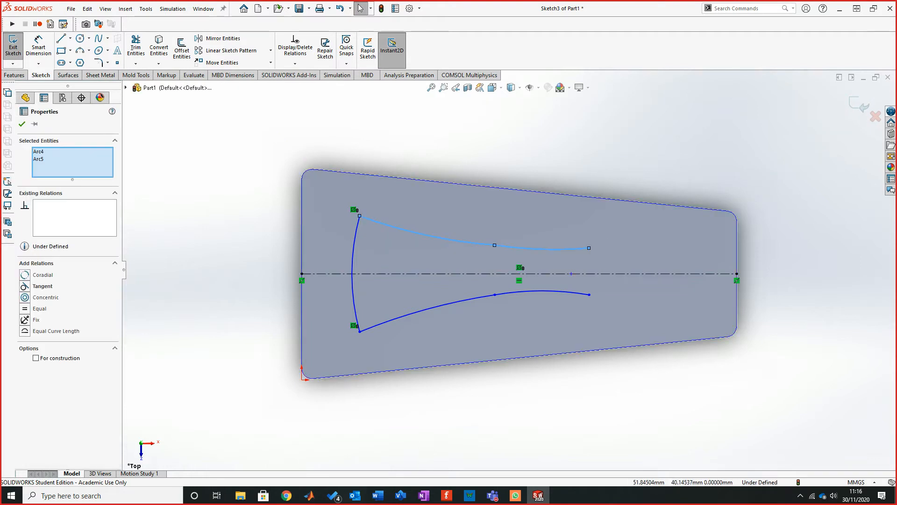
# Move the upper arcs' junction to about (43.8, 37.9) mm, try to make both arcs tangent, and undo the relation
pyautogui.press('Escape')
pyautogui.moveTo(495, 244); pyautogui.dragTo(449, 251)
pyautogui.click(491, 256)
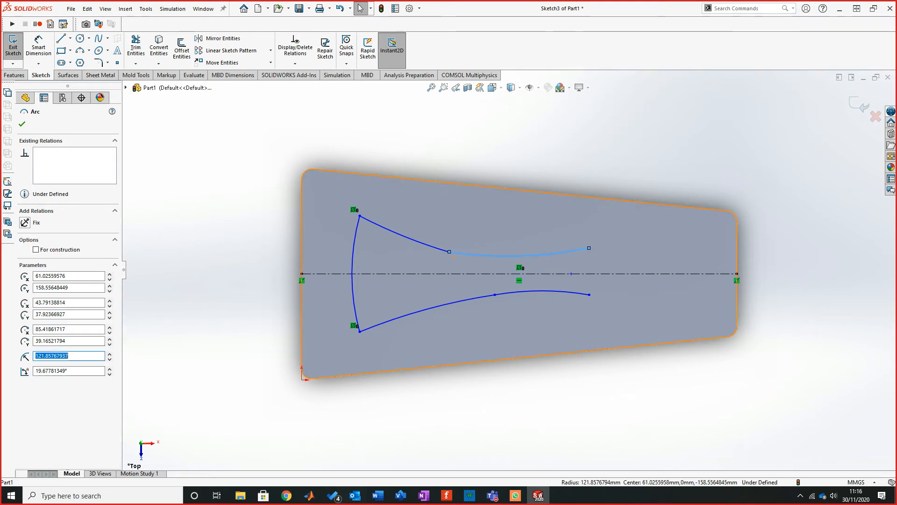
pyautogui.keyDown('ctrl'); pyautogui.click(417, 241); pyautogui.keyUp('ctrl')
pyautogui.click(42, 286)
pyautogui.press('Escape')
pyautogui.hotkey('ctrl', 'z')
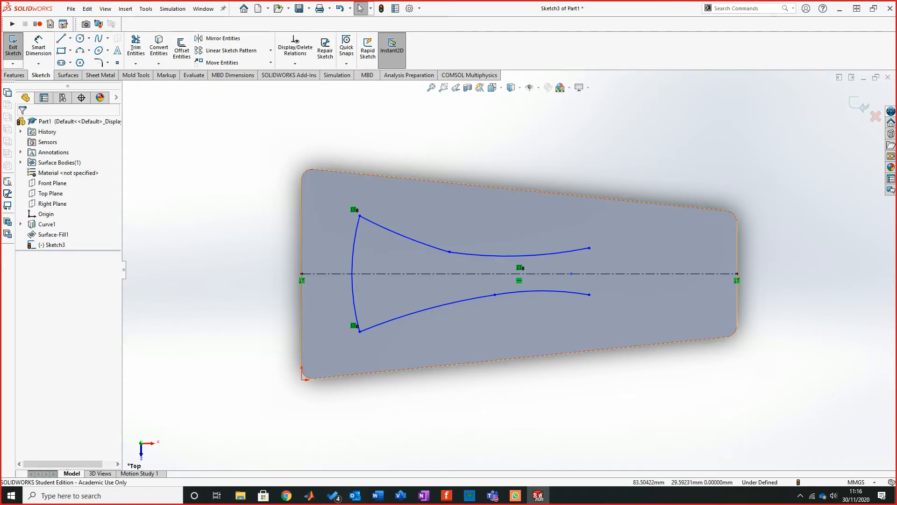
# Make the free endpoints of the upper and lower arcs at the narrow end symmetric about the centerline
pyautogui.click(571, 273)
pyautogui.keyDown('ctrl'); pyautogui.click(590, 248); pyautogui.keyUp('ctrl')
pyautogui.keyDown('ctrl'); pyautogui.click(590, 294); pyautogui.keyUp('ctrl')
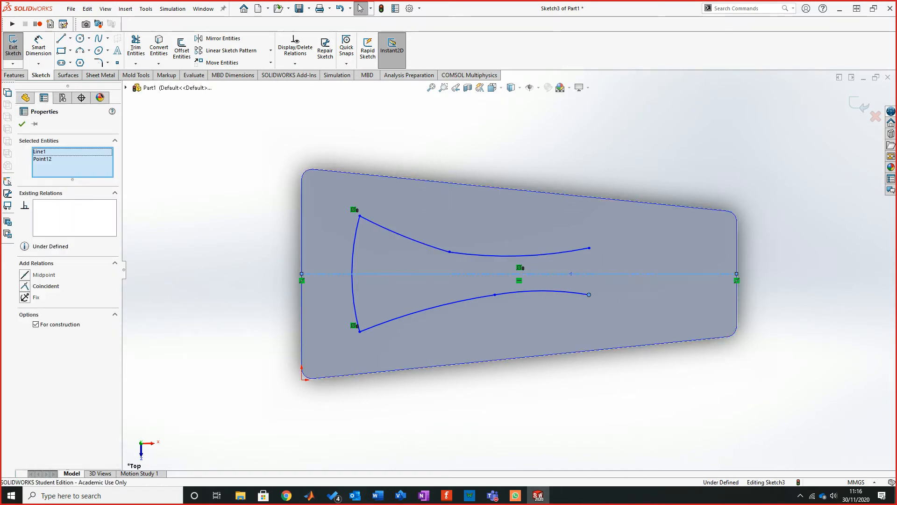
pyautogui.click(26, 274)
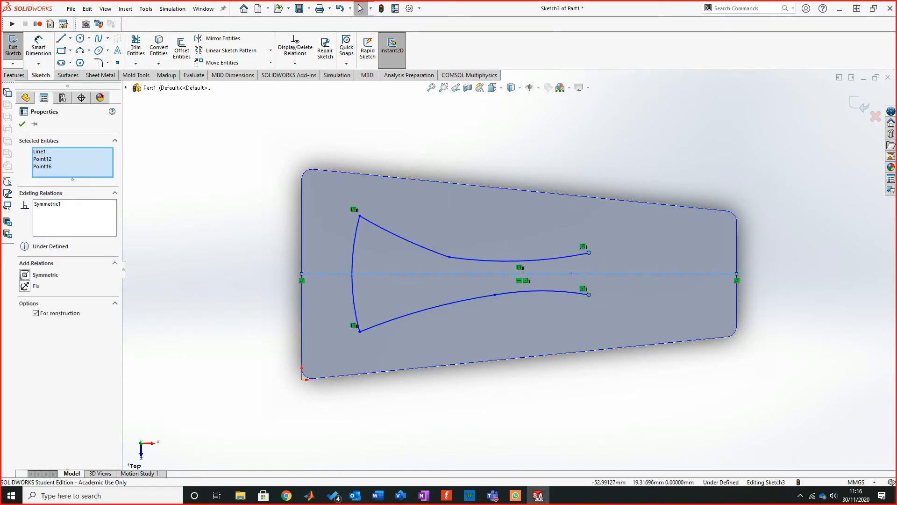
# Move the junction of the two upper arcs to roughly opposite the lower arcs' junction across the centerline
pyautogui.moveTo(449, 257); pyautogui.dragTo(495, 253)
pyautogui.press('Escape')
pyautogui.scroll(1, 508, 271)
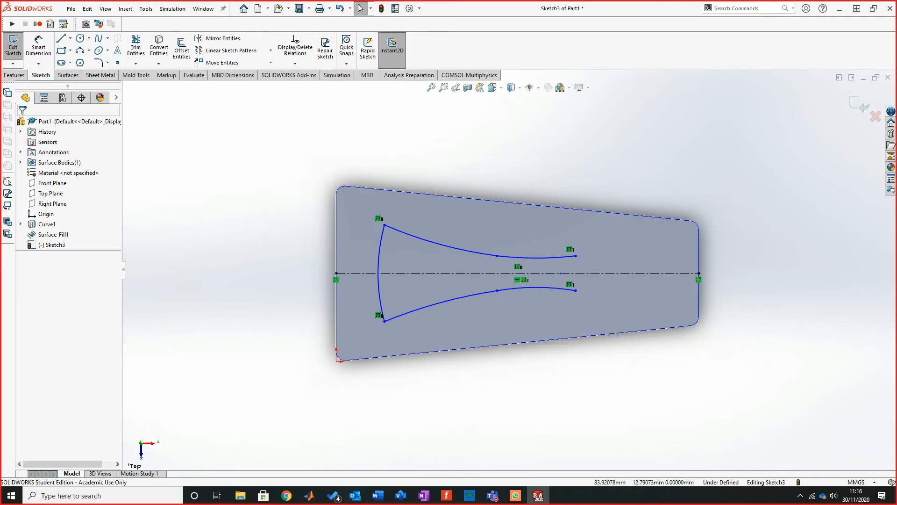
pyautogui.scroll(-1, 614, 239)
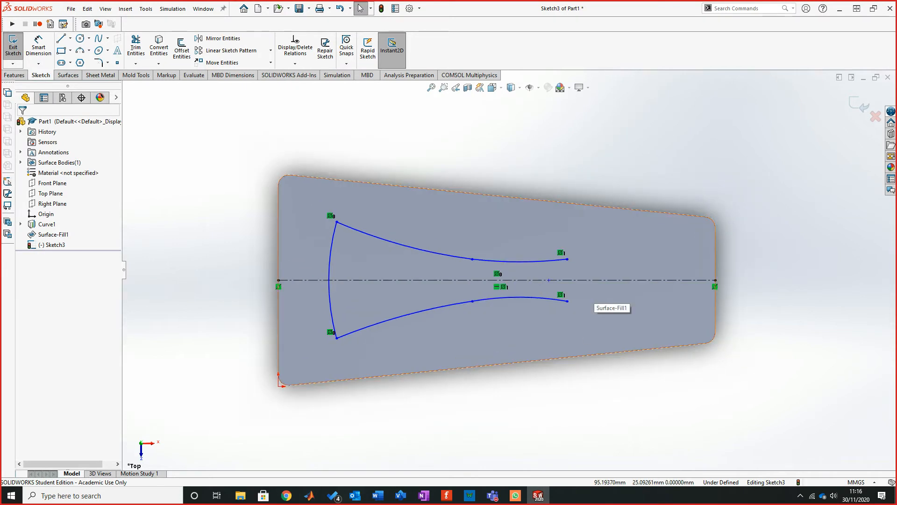
pyautogui.click(524, 296)
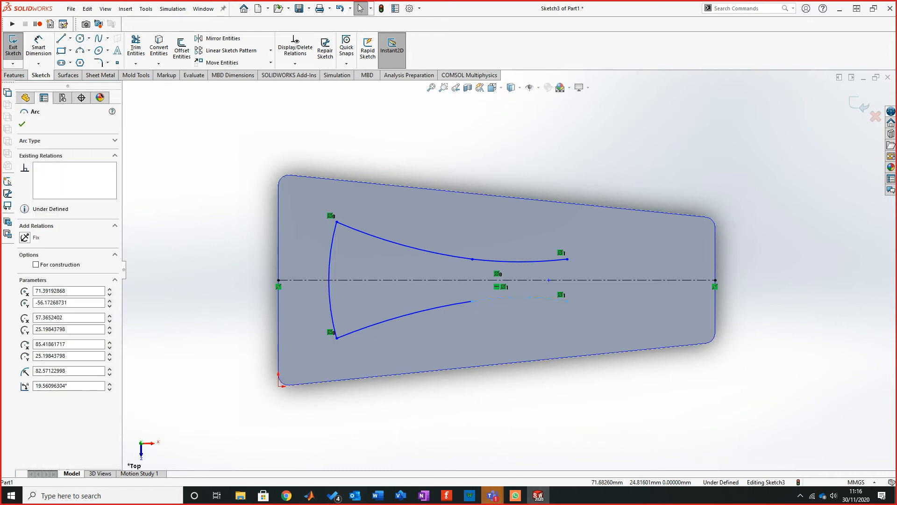
pyautogui.moveTo(492, 495)
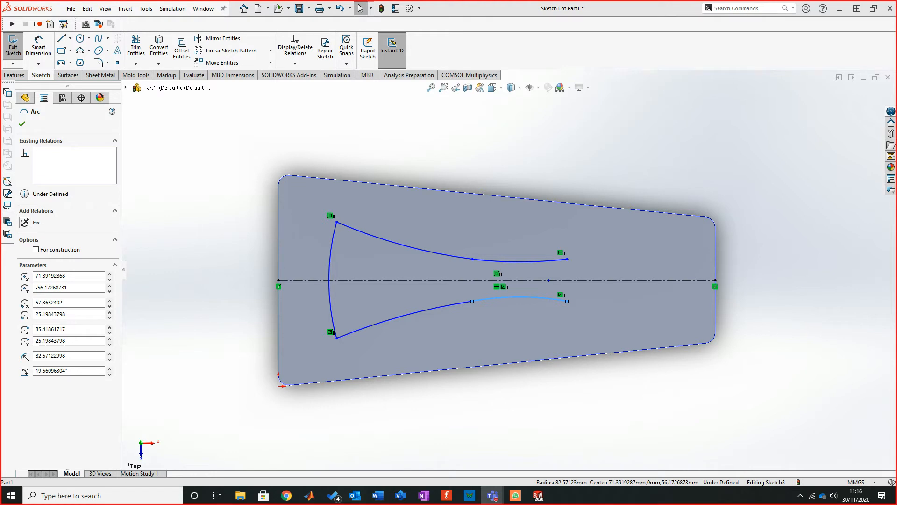
pyautogui.press('Escape')
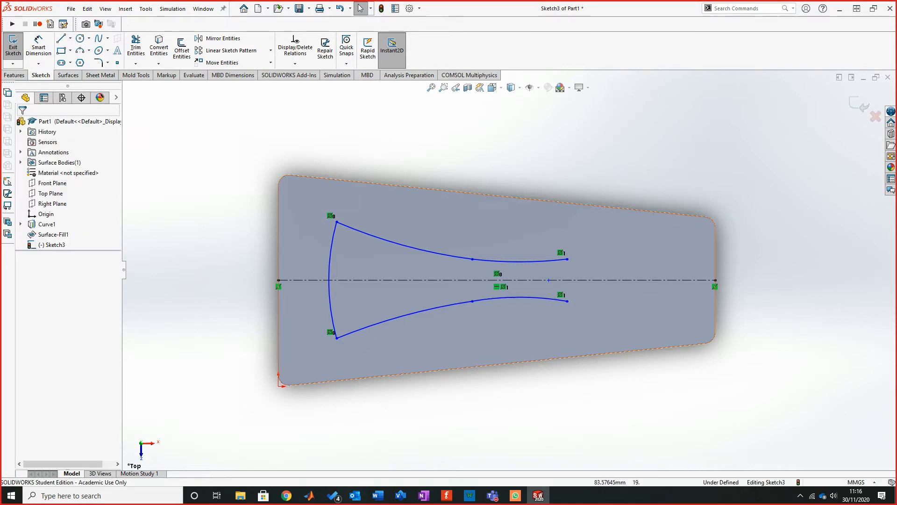
# Close the duct profile's narrow end with a vertical line about 12.5 mm long between the two free arc endpoints
pyautogui.scroll(1, 508, 271)
pyautogui.scroll(-1, 545, 287)
pyautogui.scroll(-2, 572, 301)
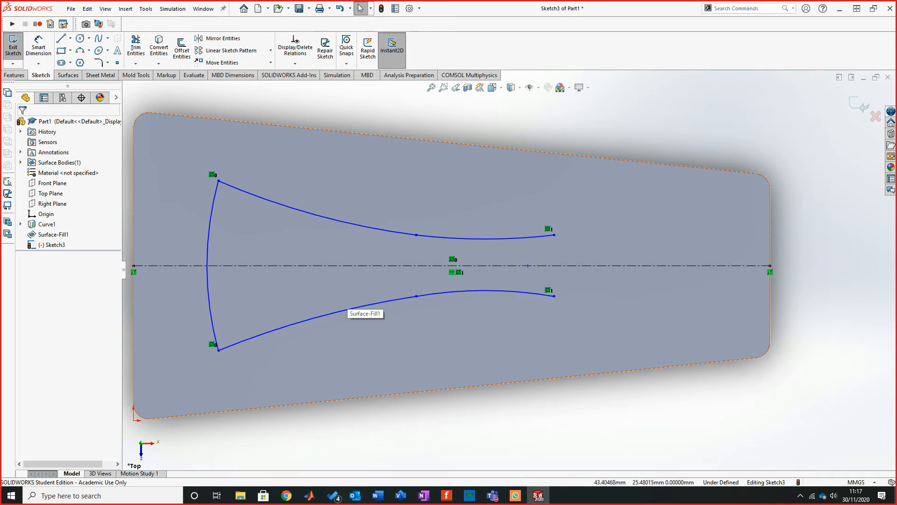
pyautogui.click(99, 62)
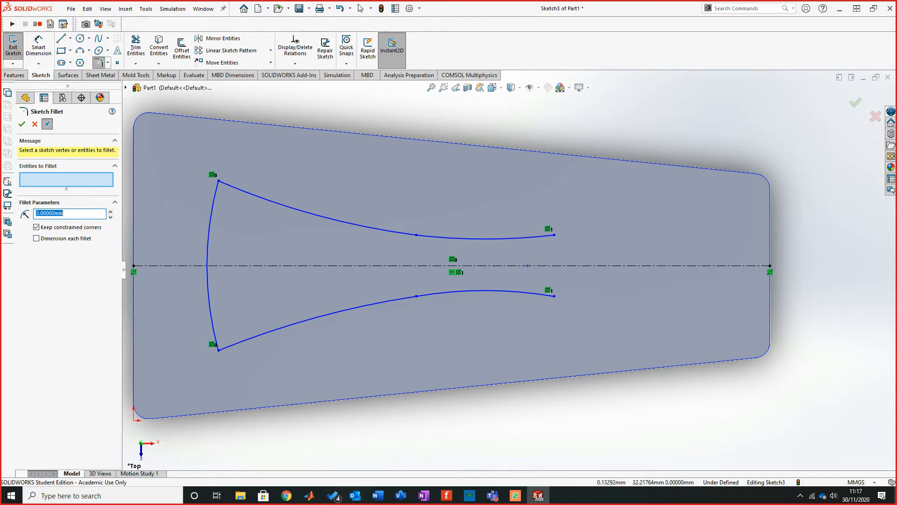
pyautogui.click(61, 38)
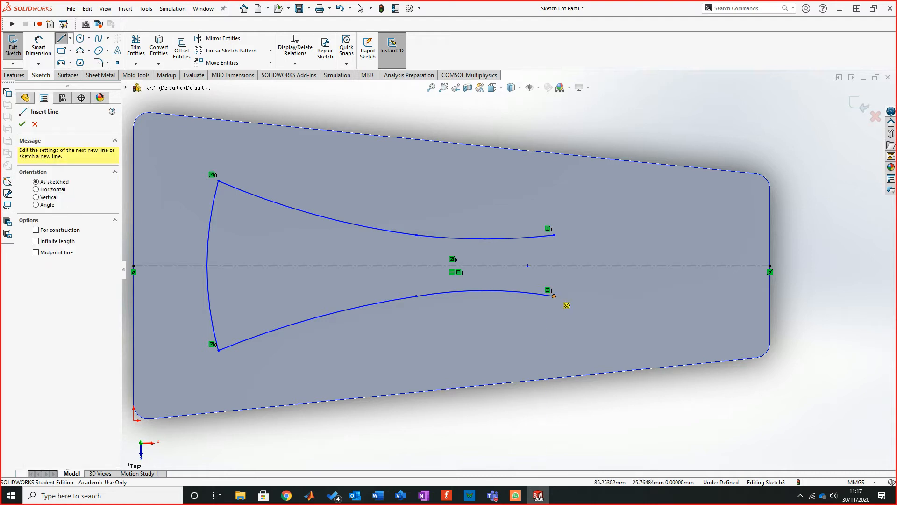
pyautogui.click(554, 296)
pyautogui.click(554, 235)
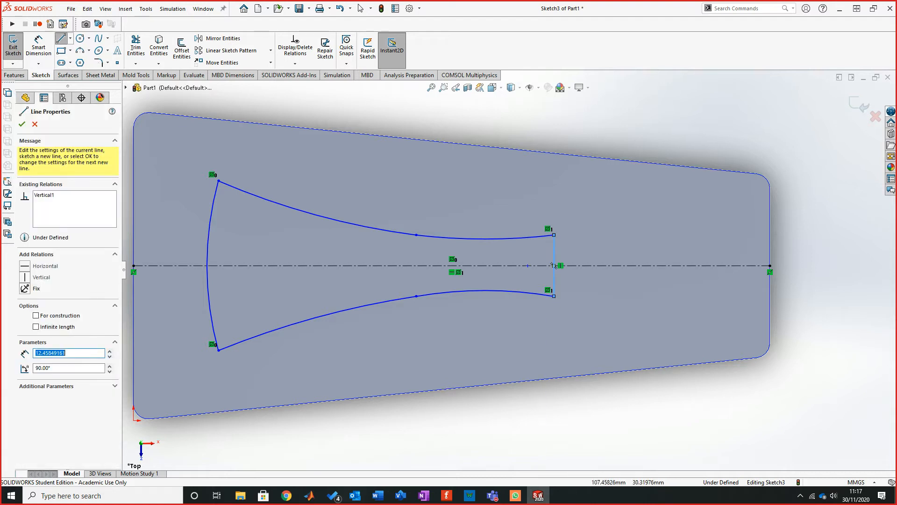
pyautogui.press('Escape')
# Project the current duct sketch onto the curved filled surface as a Split Line, using the Projection type
pyautogui.scroll(3, 532, 303)
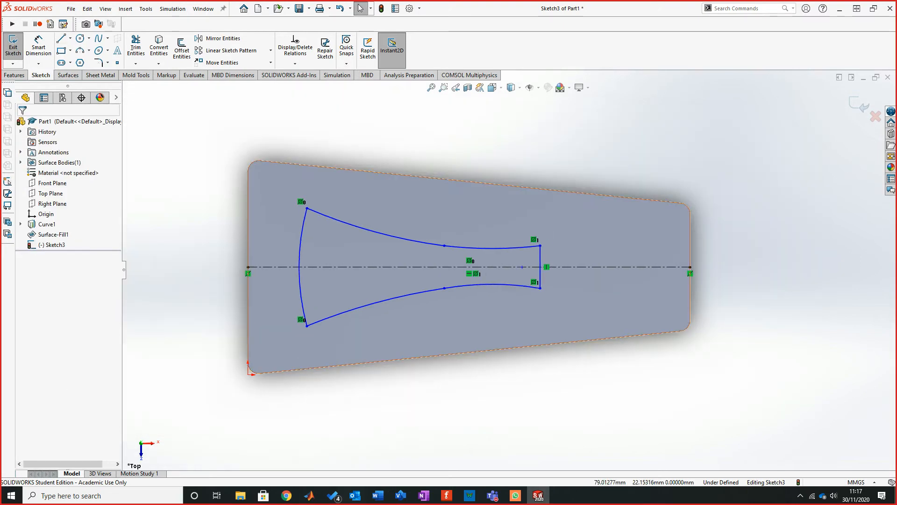
pyautogui.moveTo(475, 277)
pyautogui.mouseDown(button='middle')
pyautogui.moveTo(472, 286)
pyautogui.moveTo(459, 271)
pyautogui.mouseUp(button='middle')
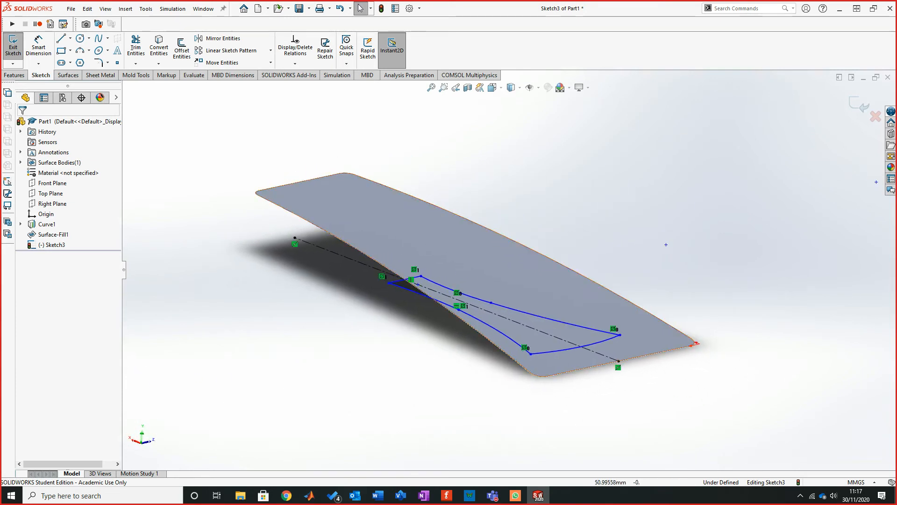
pyautogui.scroll(-1, 589, 302)
pyautogui.scroll(-1, 593, 298)
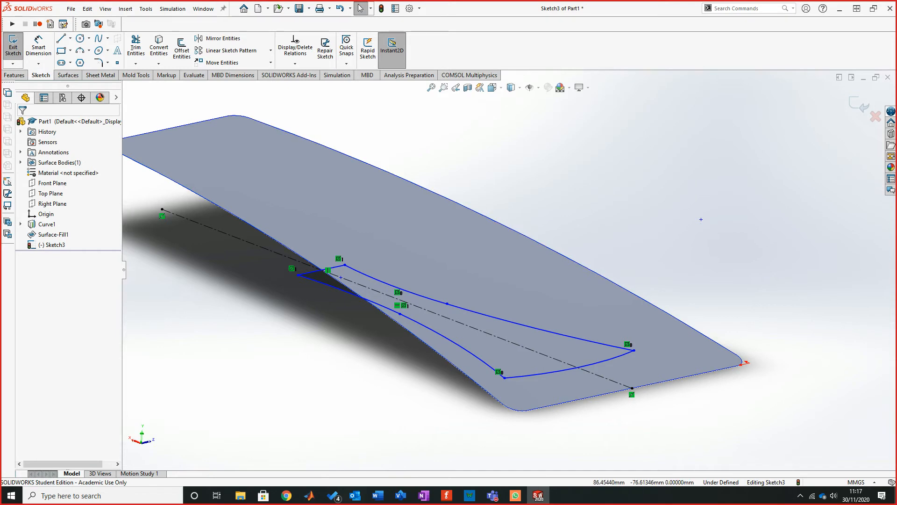
pyautogui.moveTo(655, 233); pyautogui.dragTo(525, 274, button='middle')
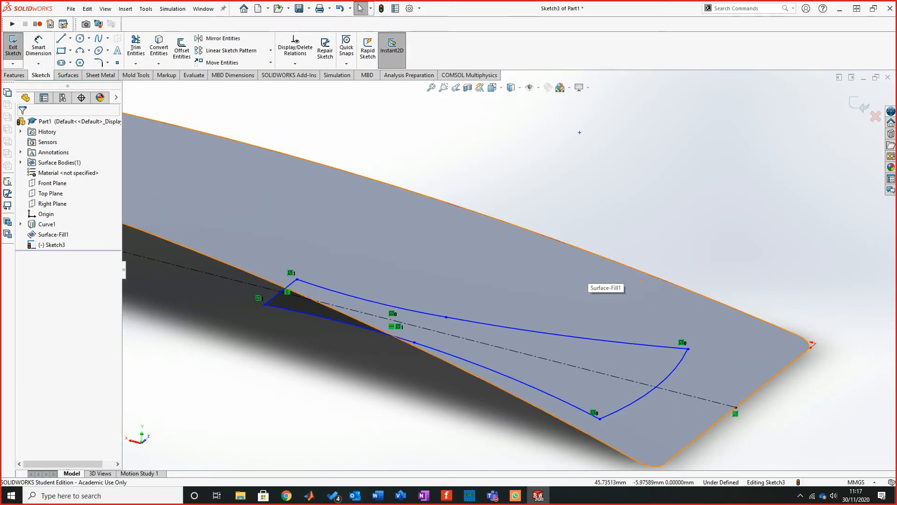
pyautogui.moveTo(580, 132)
pyautogui.mouseDown(button='middle')
pyautogui.moveTo(511, 266)
pyautogui.moveTo(527, 267)
pyautogui.moveTo(429, 259)
pyautogui.moveTo(425, 280)
pyautogui.mouseUp(button='middle')
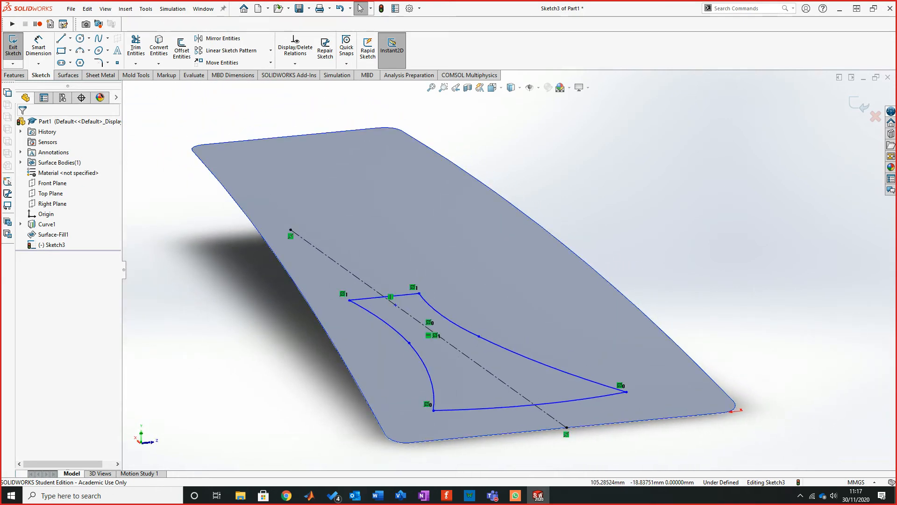
pyautogui.click(14, 75)
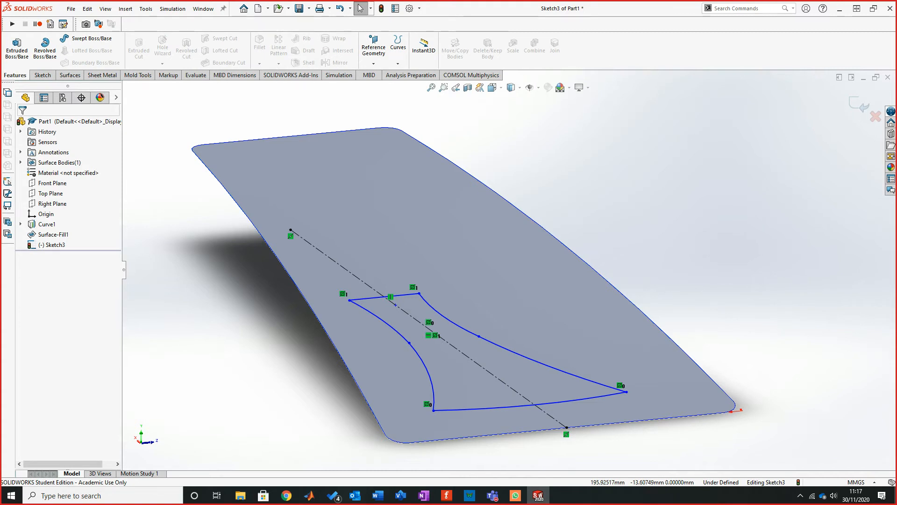
pyautogui.click(398, 63)
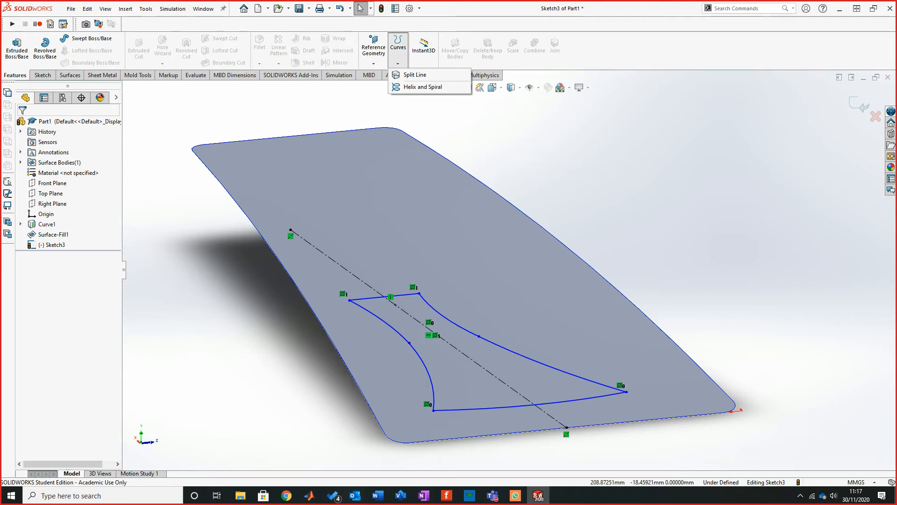
pyautogui.click(414, 74)
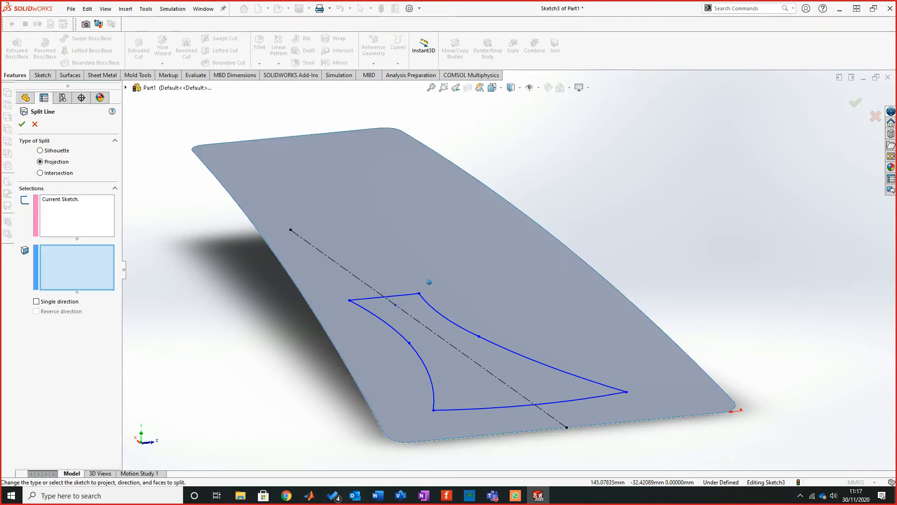
pyautogui.click(433, 283)
pyautogui.moveTo(432, 283); pyautogui.dragTo(437, 293, button='middle')
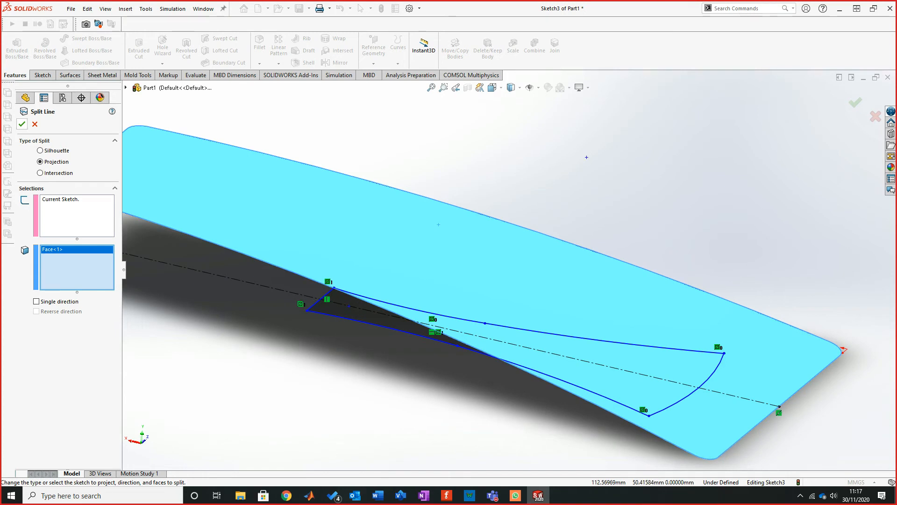
pyautogui.press('Return')
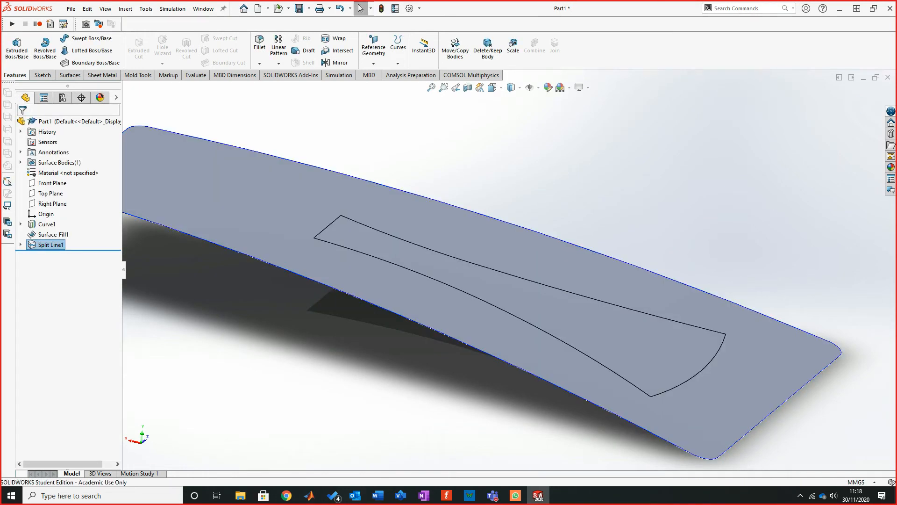
# Switch to Chrome to examine the NACA bonnet duct reference image and return to SOLIDWORKS
pyautogui.moveTo(525, 269)
pyautogui.mouseDown(button='middle')
pyautogui.moveTo(467, 261)
pyautogui.moveTo(516, 270)
pyautogui.mouseUp(button='middle')
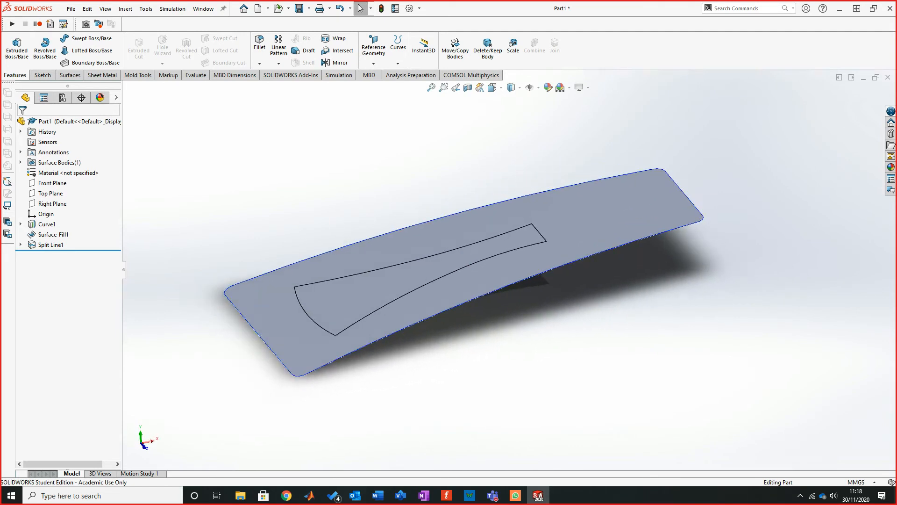
pyautogui.hotkey('alt', 'Tab')
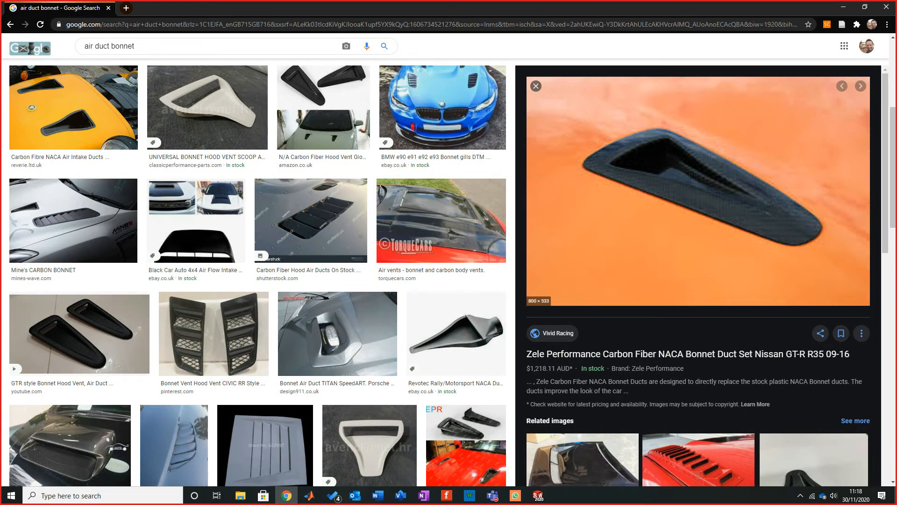
pyautogui.hotkey('alt', 'Tab')
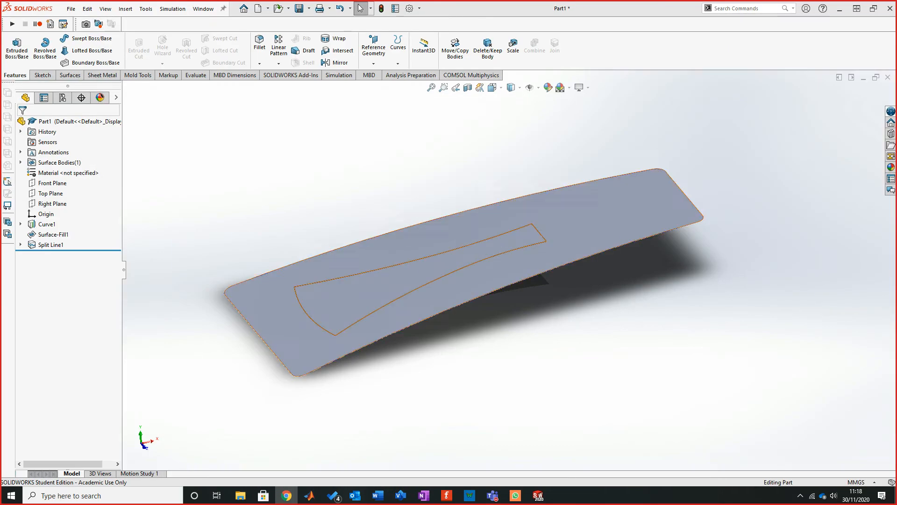
# Remove the duct-shaped face inside the split line with Delete Face, using the Delete option, to open the surface
pyautogui.scroll(-1, 520, 372)
pyautogui.moveTo(463, 292); pyautogui.dragTo(551, 246, button='middle')
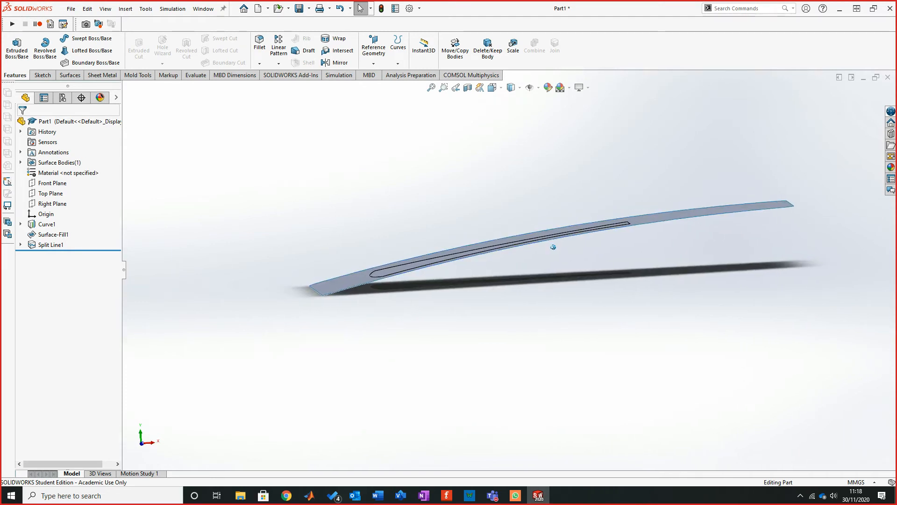
pyautogui.scroll(-8, 552, 247)
pyautogui.moveTo(550, 243); pyautogui.dragTo(504, 272, button='middle')
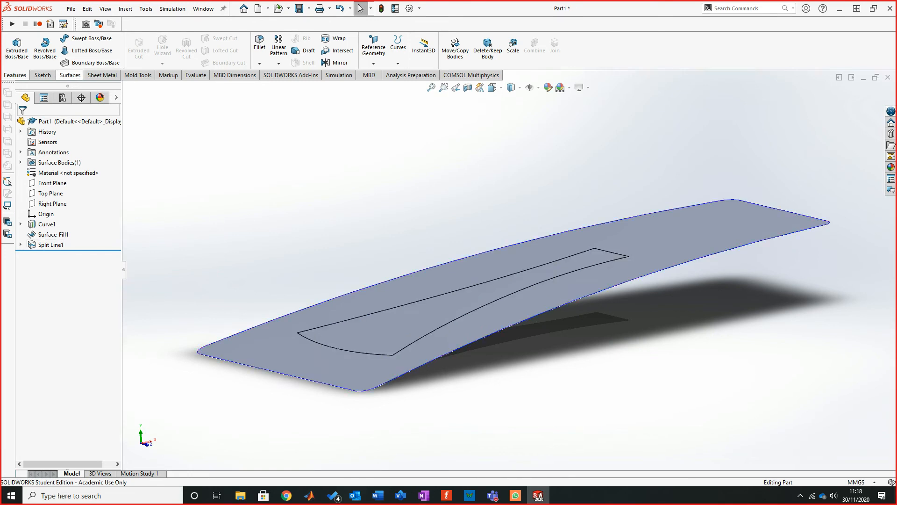
pyautogui.click(69, 75)
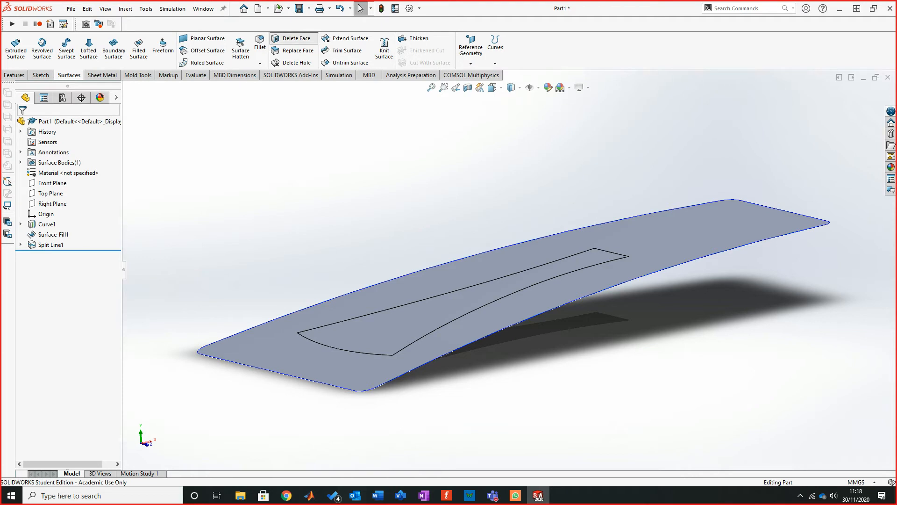
pyautogui.click(294, 38)
pyautogui.click(391, 321)
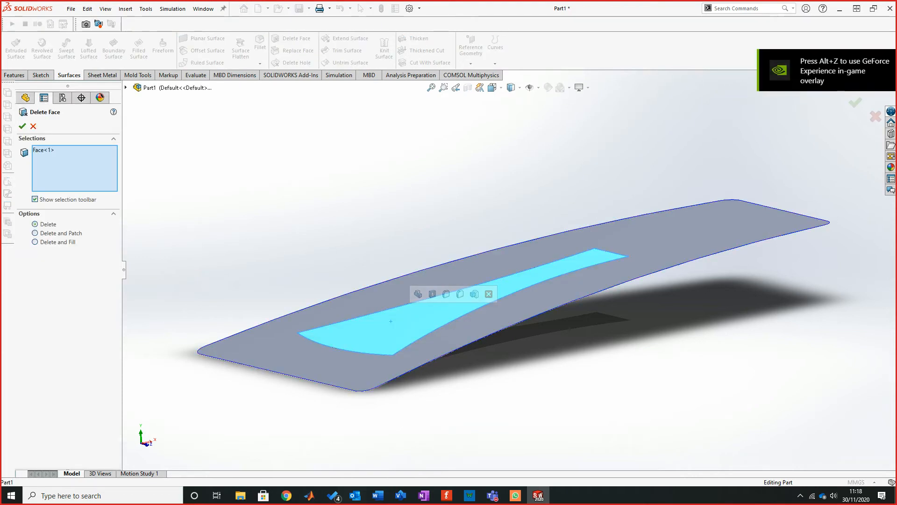
pyautogui.press('Return')
pyautogui.moveTo(514, 248); pyautogui.dragTo(570, 351, button='middle')
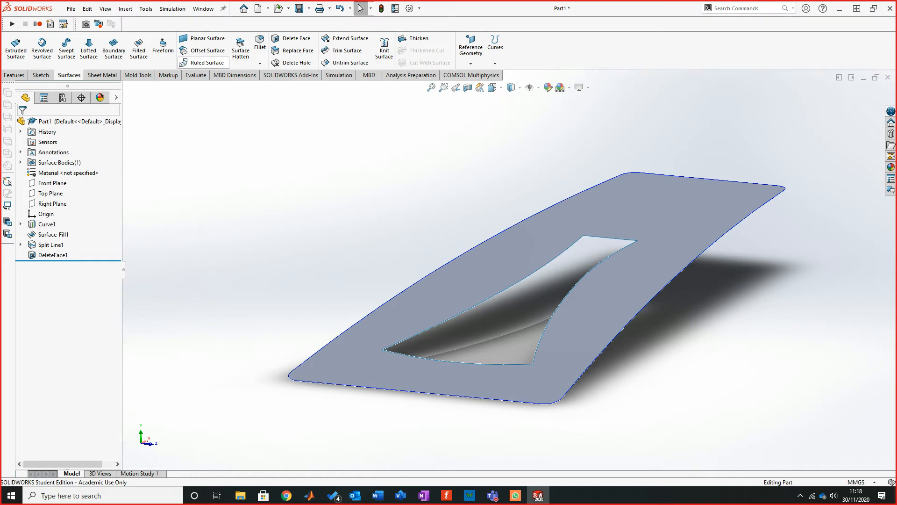
# Try a Ruled Surface around the duct opening's edge loop, normal to the surface with a 1 mm distance
pyautogui.click(207, 62)
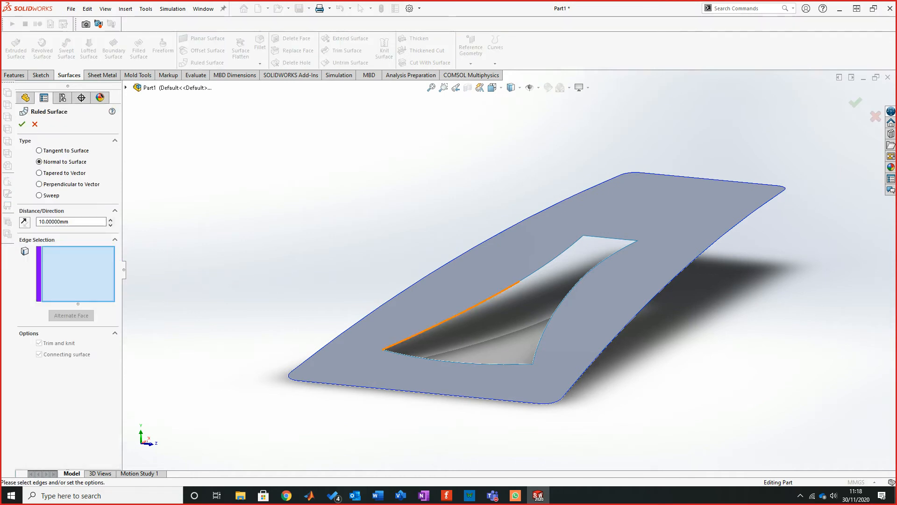
pyautogui.rightClick(455, 317)
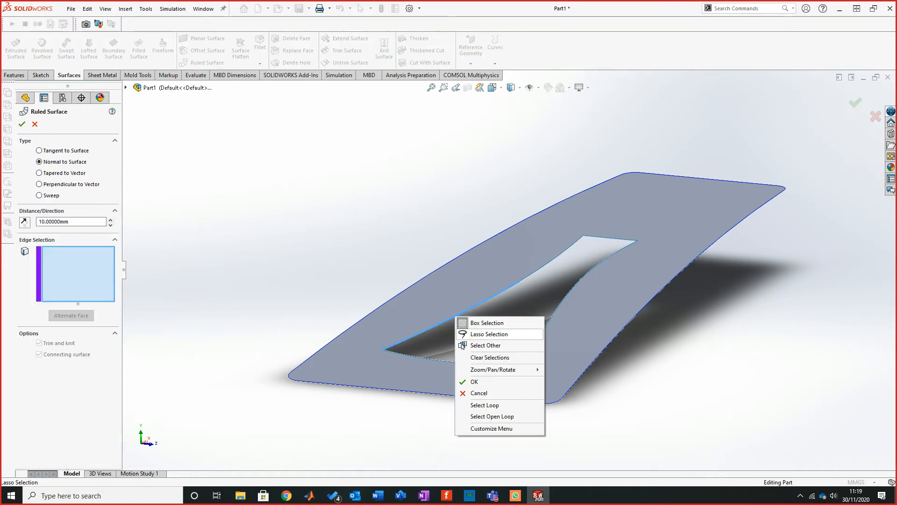
pyautogui.click(484, 405)
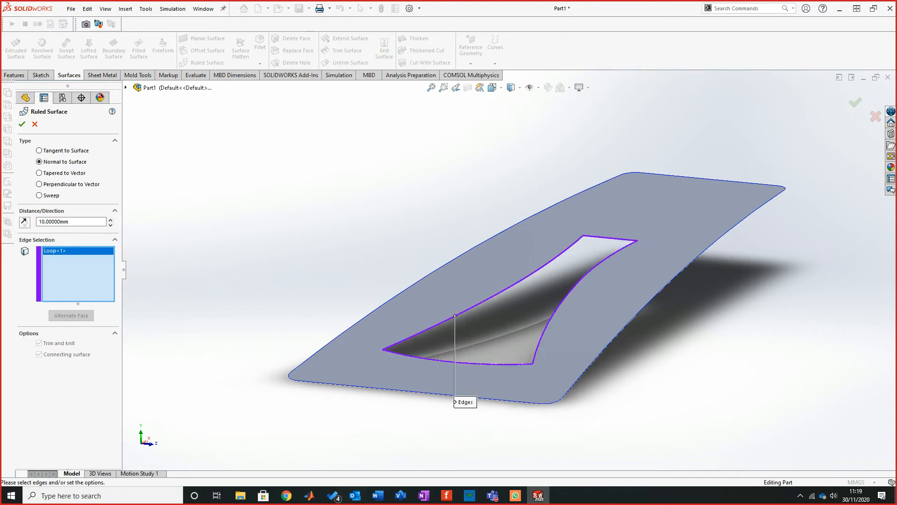
pyautogui.moveTo(603, 345); pyautogui.dragTo(506, 257, button='middle')
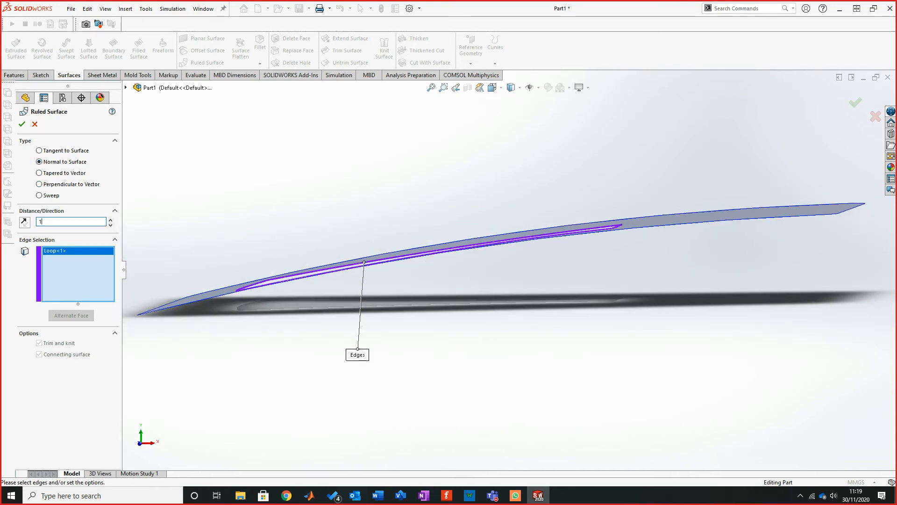
pyautogui.moveTo(506, 257); pyautogui.dragTo(509, 265, button='middle')
pyautogui.scroll(-4, 510, 264)
pyautogui.moveTo(715, 237); pyautogui.dragTo(599, 288, button='middle')
pyautogui.scroll(2, 692, 212)
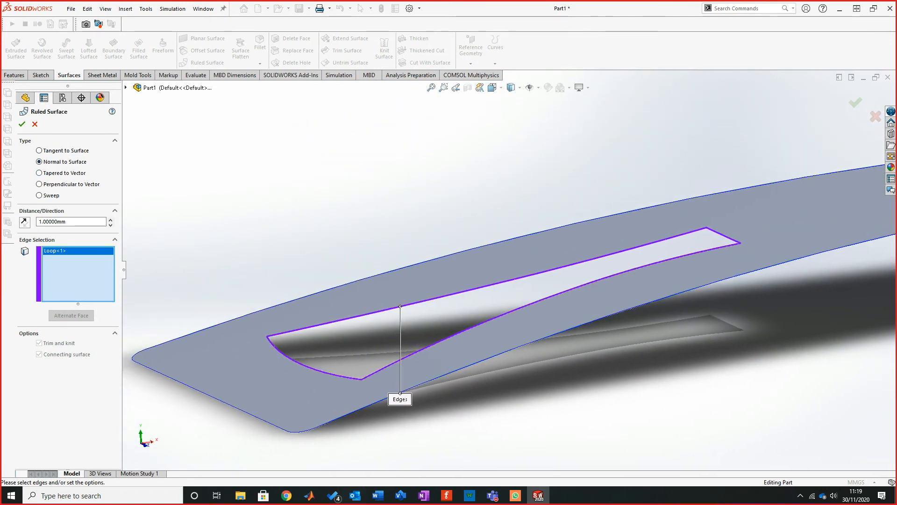
# Try the Perpendicular to Vector and Tangent to Surface types for the 1 mm ruled surface, and abandon the feature
pyautogui.click(39, 183)
pyautogui.scroll(1, 512, 270)
pyautogui.moveTo(512, 270); pyautogui.dragTo(514, 289, button='middle')
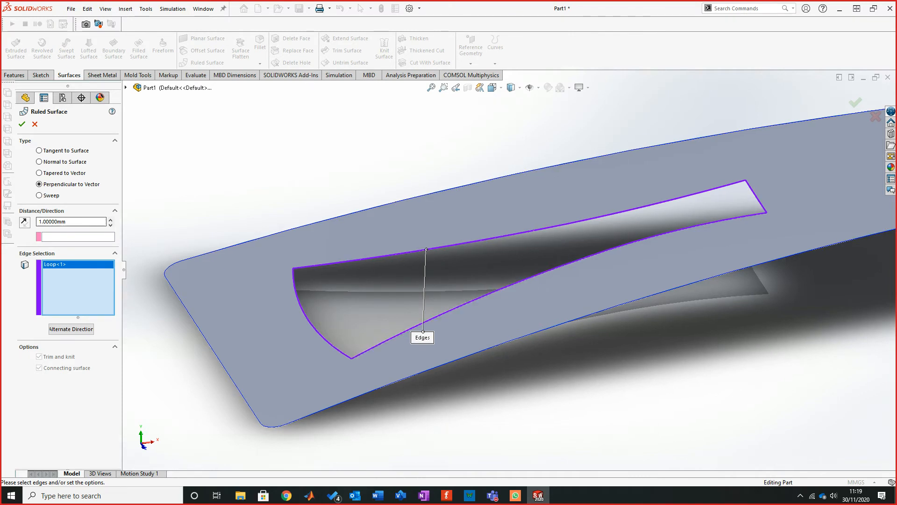
pyautogui.click(39, 150)
pyautogui.moveTo(514, 262); pyautogui.dragTo(514, 204, button='middle')
pyautogui.scroll(-8, 514, 205)
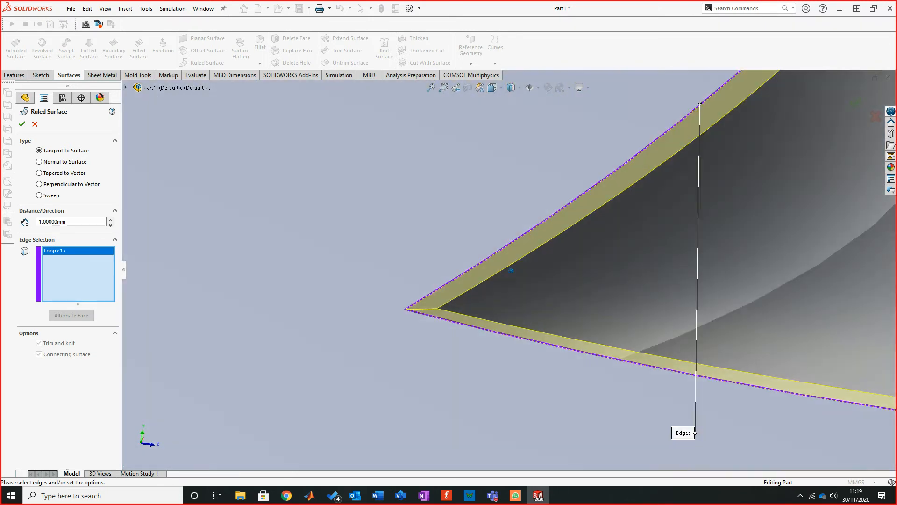
pyautogui.moveTo(511, 270)
pyautogui.mouseDown(button='middle')
pyautogui.moveTo(509, 311)
pyautogui.moveTo(509, 266)
pyautogui.moveTo(395, 260)
pyautogui.moveTo(518, 266)
pyautogui.mouseUp(button='middle')
pyautogui.press('Escape')
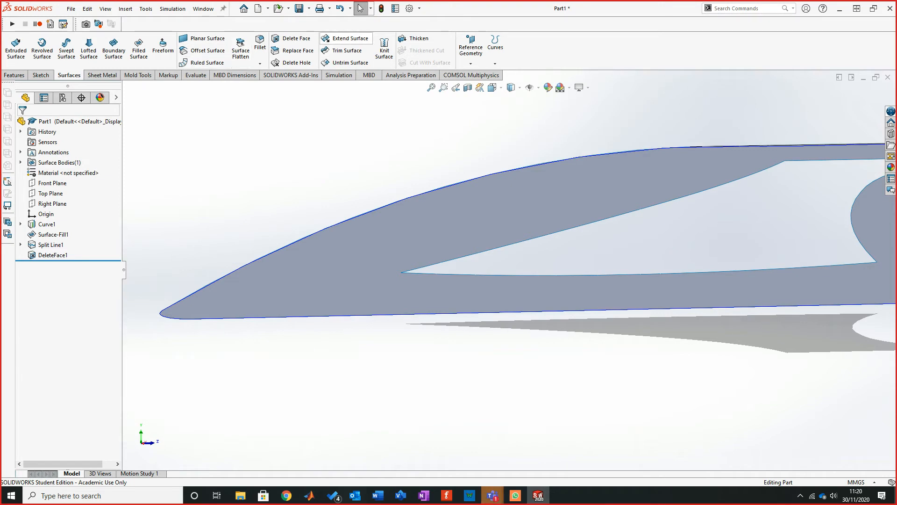
# Try to extend one curved side edge of the duct opening with Extend Surface, using the Linear extension type, without keeping the feature
pyautogui.click(350, 38)
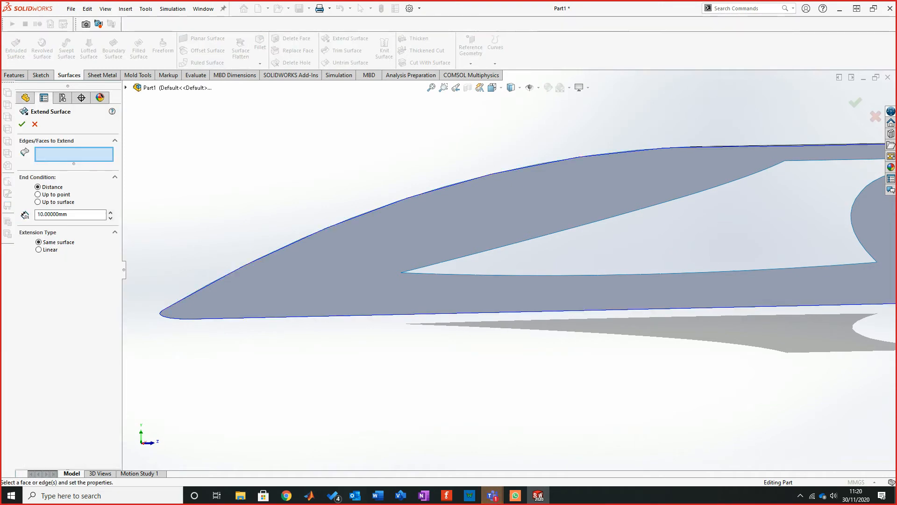
pyautogui.click(514, 239)
pyautogui.moveTo(699, 232); pyautogui.dragTo(659, 225, button='middle')
pyautogui.moveTo(510, 271); pyautogui.dragTo(511, 267, button='middle')
pyautogui.click(37, 214)
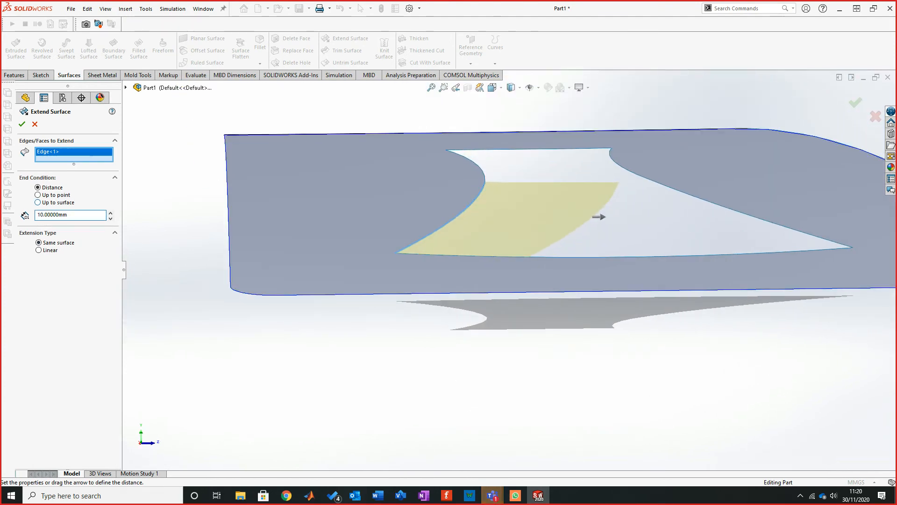
pyautogui.click(39, 250)
pyautogui.moveTo(512, 269)
pyautogui.mouseDown(button='middle')
pyautogui.moveTo(512, 283)
pyautogui.moveTo(497, 267)
pyautogui.moveTo(387, 257)
pyautogui.moveTo(520, 270)
pyautogui.mouseUp(button='middle')
pyautogui.press('Escape')
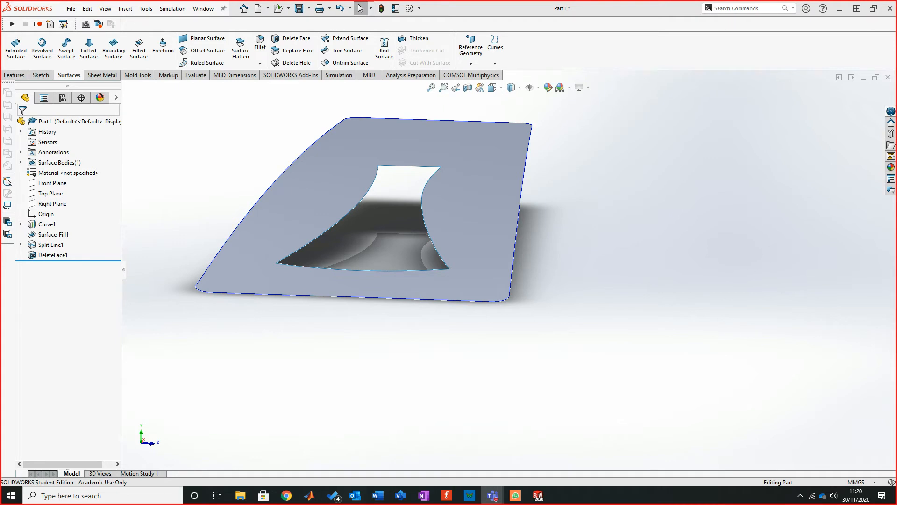
# Create a reference plane parallel to the Top Plane and coincident with a corner vertex at the duct opening's wide end
pyautogui.moveTo(364, 187)
pyautogui.mouseDown(button='middle')
pyautogui.moveTo(527, 301)
pyautogui.moveTo(597, 366)
pyautogui.moveTo(593, 310)
pyautogui.moveTo(527, 289)
pyautogui.mouseUp(button='middle')
pyautogui.click(20, 245)
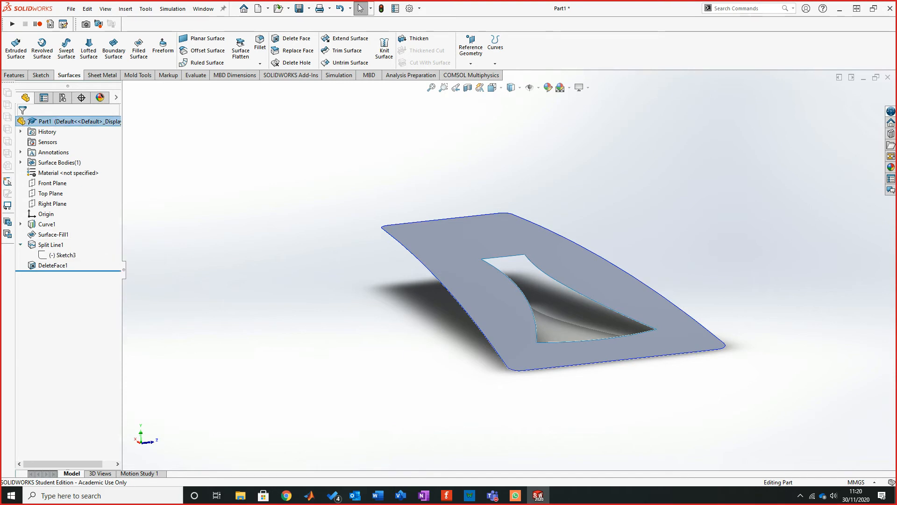
pyautogui.click(62, 255)
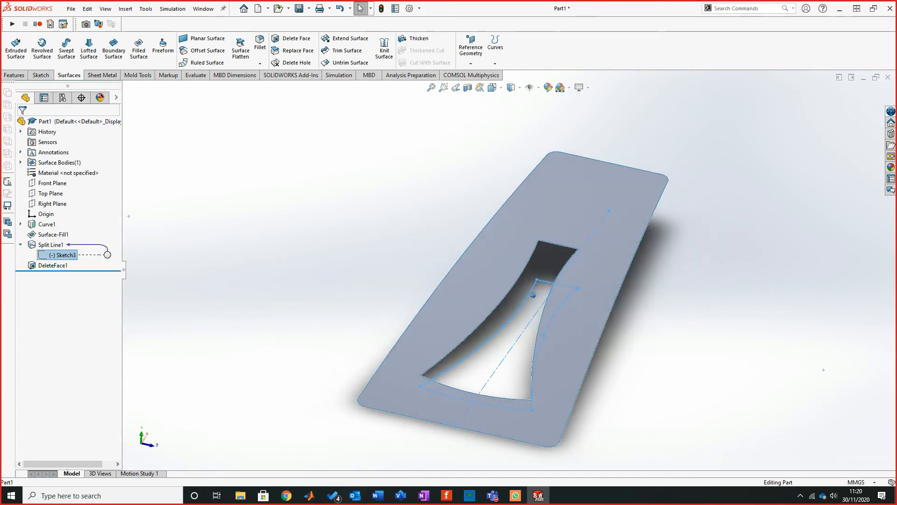
pyautogui.moveTo(534, 294); pyautogui.dragTo(580, 317, button='middle')
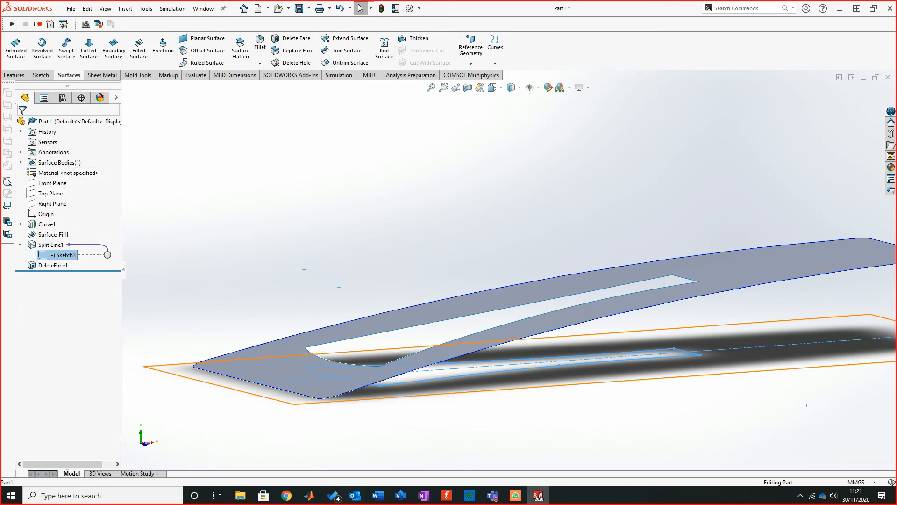
pyautogui.click(50, 193)
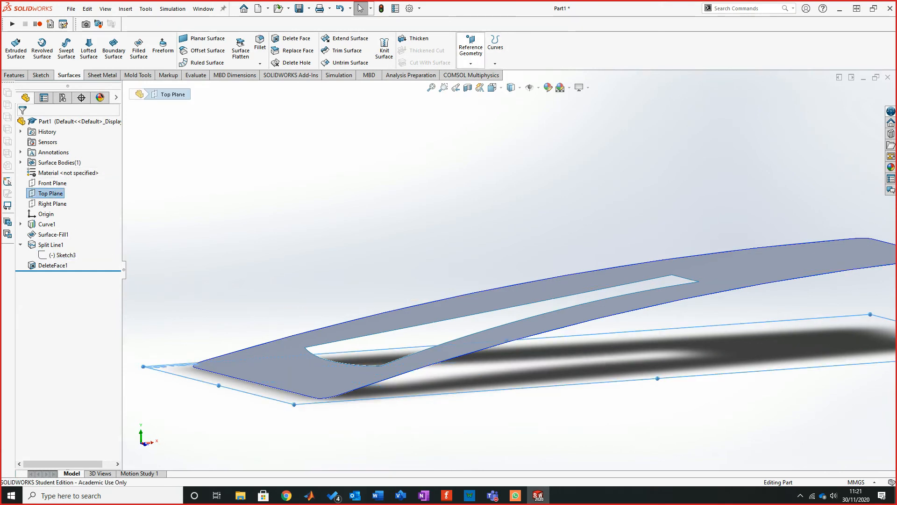
pyautogui.click(471, 49)
pyautogui.click(481, 87)
pyautogui.moveTo(673, 280); pyautogui.dragTo(677, 250, button='middle')
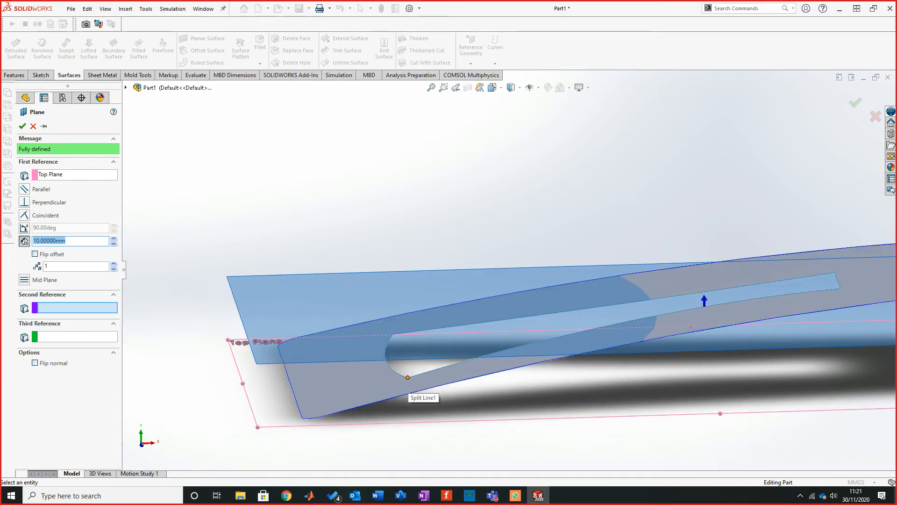
pyautogui.click(408, 377)
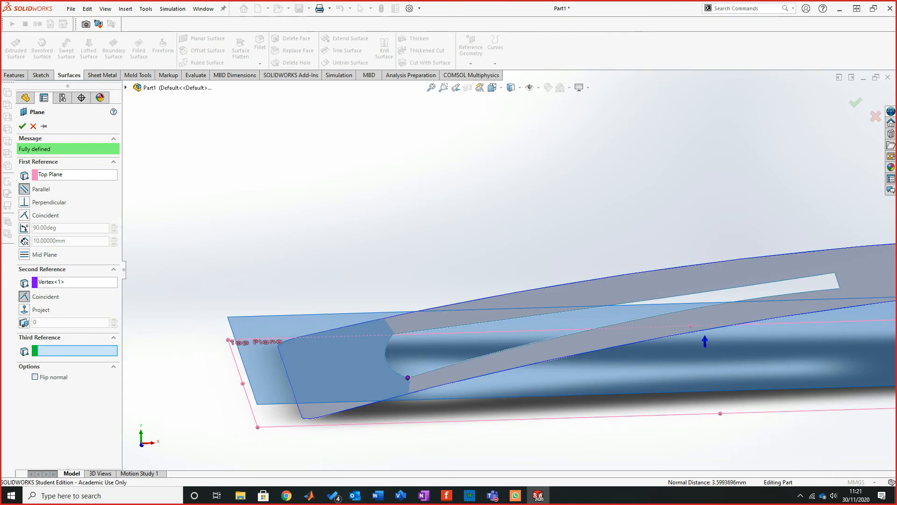
pyautogui.click(22, 126)
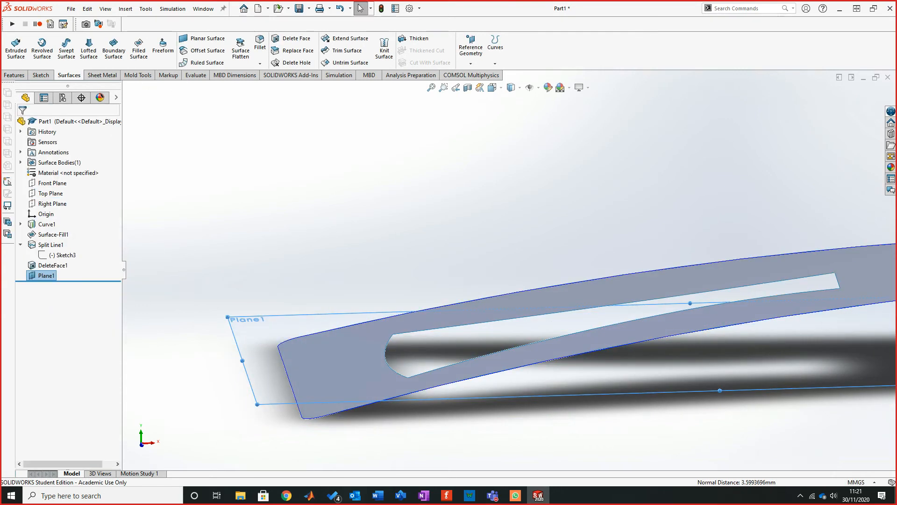
# Start a sketch on the new reference plane and show the duct outline sketch belonging to the split line
pyautogui.scroll(2, 509, 276)
pyautogui.moveTo(664, 318); pyautogui.dragTo(627, 275, button='middle')
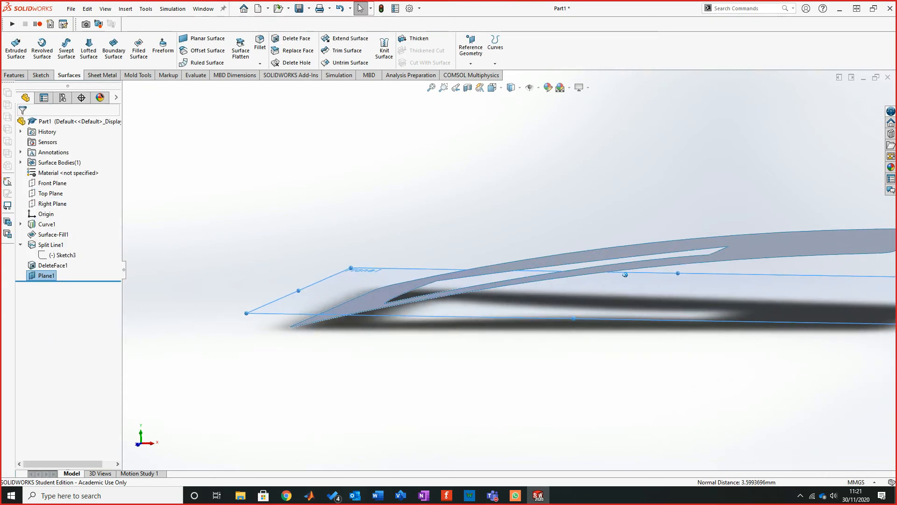
pyautogui.click(41, 75)
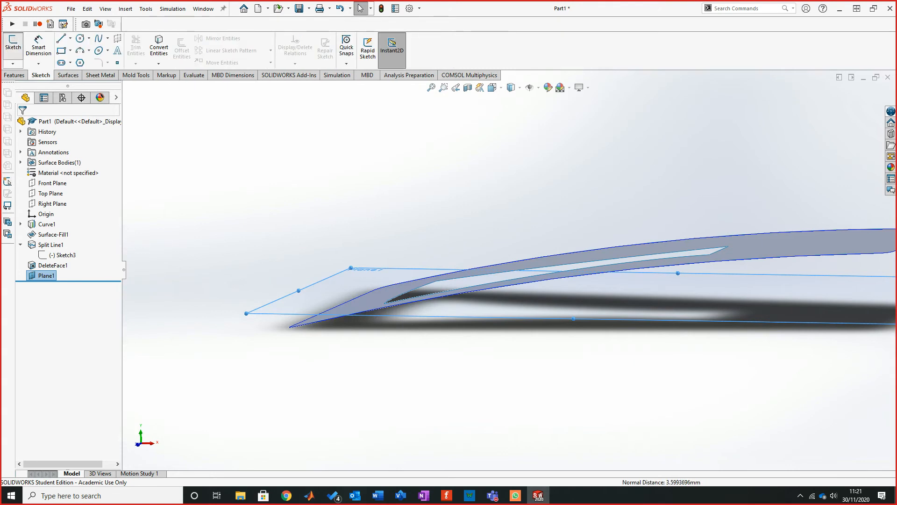
pyautogui.click(13, 44)
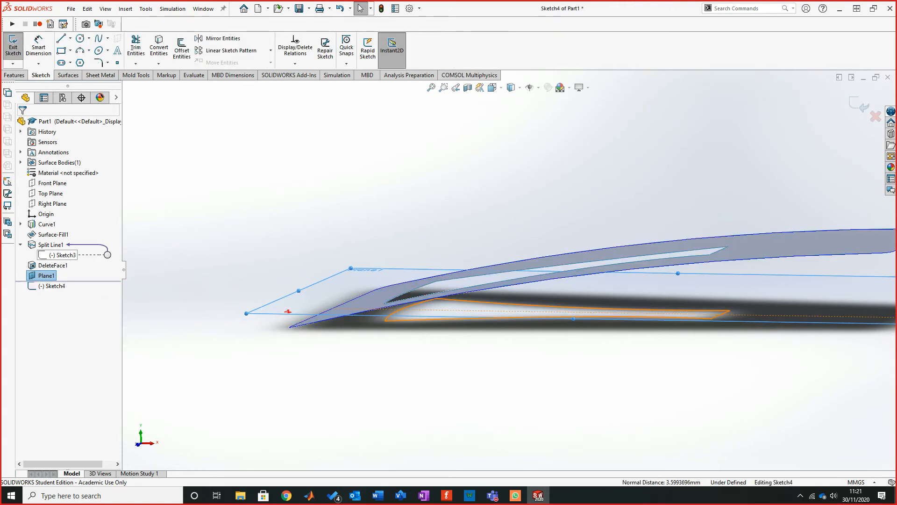
pyautogui.click(63, 255)
pyautogui.click(71, 238)
pyautogui.moveTo(511, 266); pyautogui.dragTo(554, 271, button='middle')
pyautogui.moveTo(329, 235); pyautogui.dragTo(441, 258, button='middle')
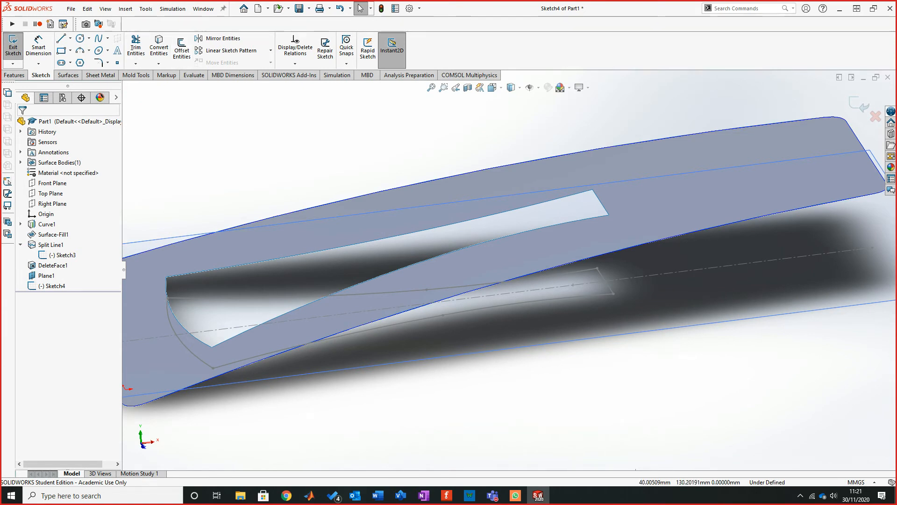
pyautogui.moveTo(527, 277); pyautogui.dragTo(532, 275, button='middle')
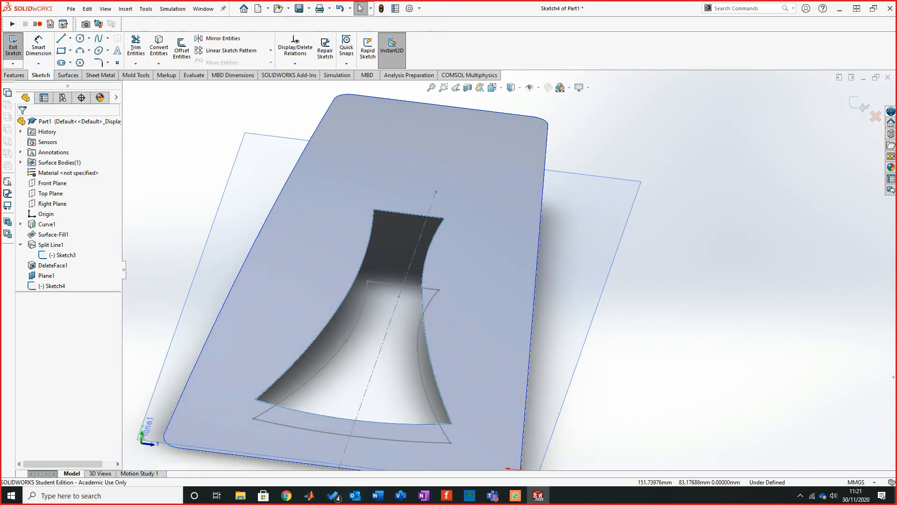
# Convert the duct outline's narrow-end line into the new sketch with Convert Entities and close the sketch
pyautogui.click(159, 47)
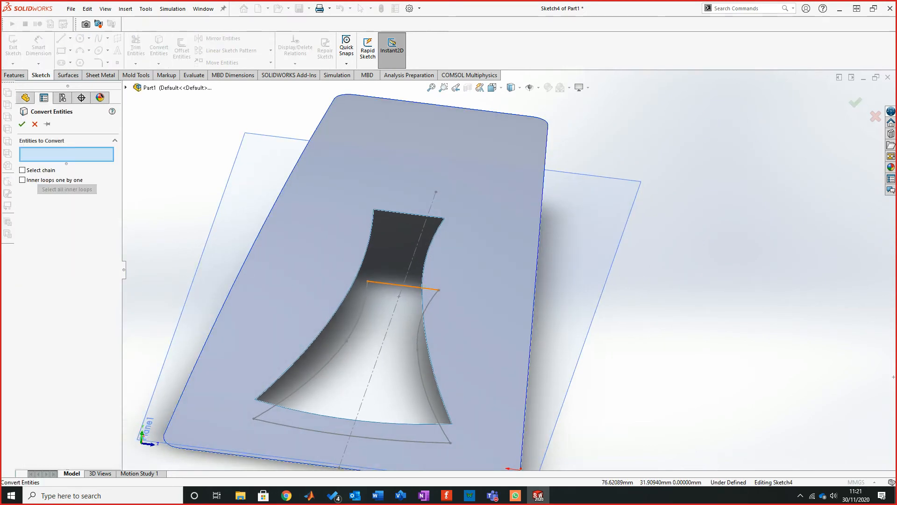
pyautogui.click(402, 285)
pyautogui.press('Return')
pyautogui.moveTo(622, 341)
pyautogui.mouseDown(button='middle')
pyautogui.moveTo(547, 313)
pyautogui.moveTo(512, 270)
pyautogui.moveTo(610, 275)
pyautogui.moveTo(516, 268)
pyautogui.moveTo(444, 306)
pyautogui.mouseUp(button='middle')
pyautogui.hotkey('ctrl', 'b')
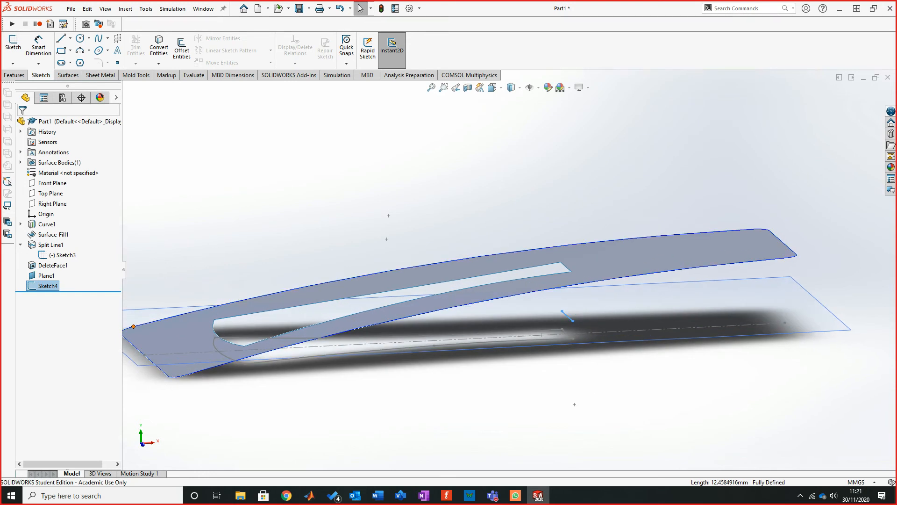
# Hide the original duct outline sketch and the new reference plane
pyautogui.rightClick(61, 255)
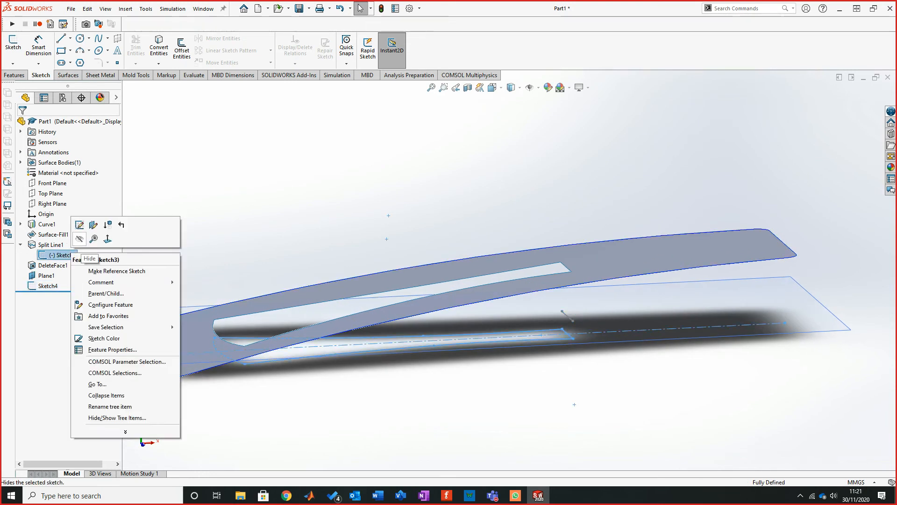
pyautogui.click(79, 238)
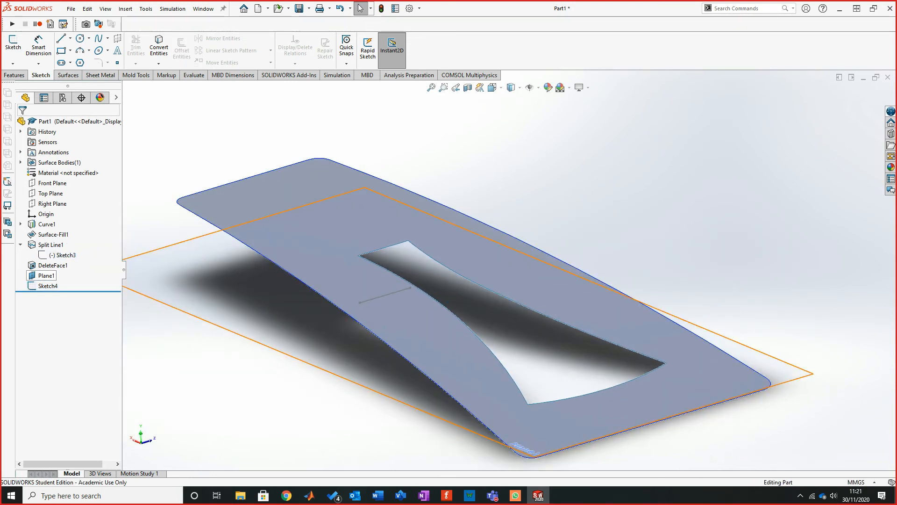
pyautogui.rightClick(49, 274)
pyautogui.click(73, 260)
pyautogui.moveTo(514, 280); pyautogui.dragTo(398, 287, button='middle')
pyautogui.moveTo(483, 296); pyautogui.dragTo(447, 252, button='middle')
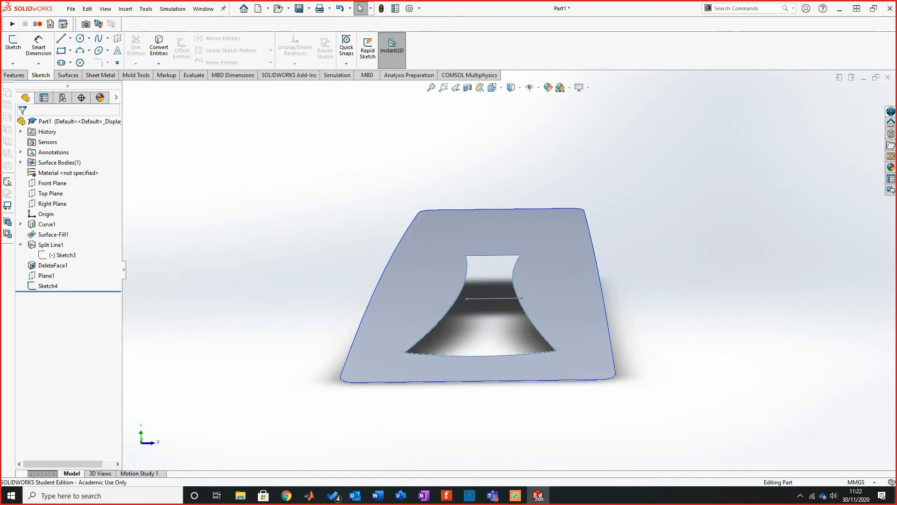
# Set up a Boundary Surface in Direction 1 between the converted line and the duct opening's curved wide-end edge, picked as an open group
pyautogui.click(68, 74)
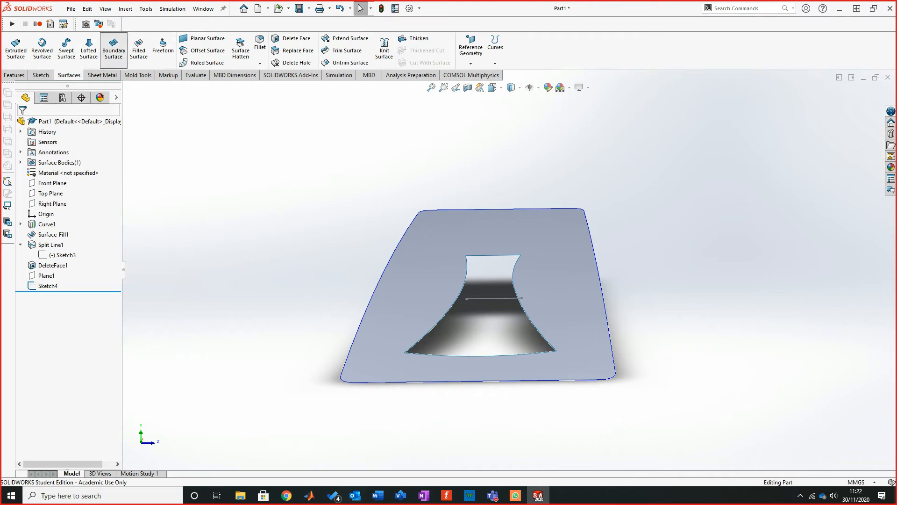
pyautogui.click(113, 49)
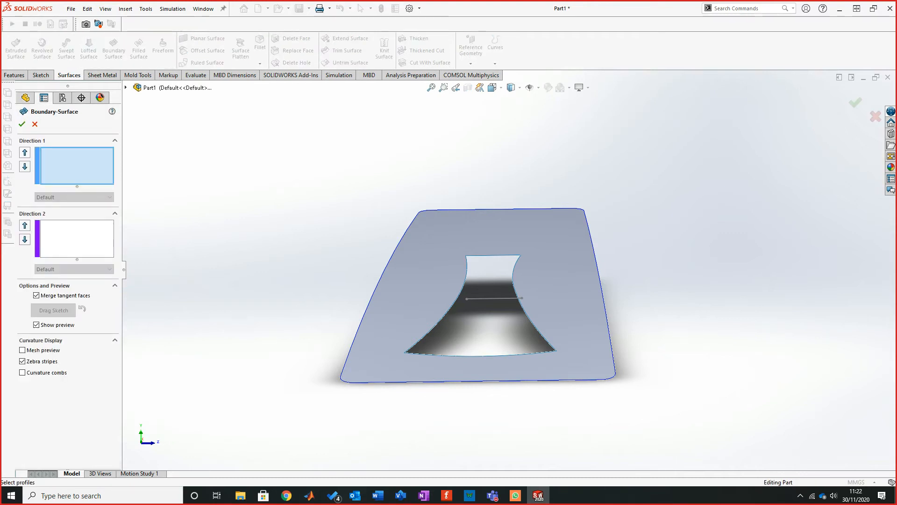
pyautogui.click(494, 298)
pyautogui.moveTo(528, 196); pyautogui.dragTo(695, 189, button='middle')
pyautogui.rightClick(695, 188)
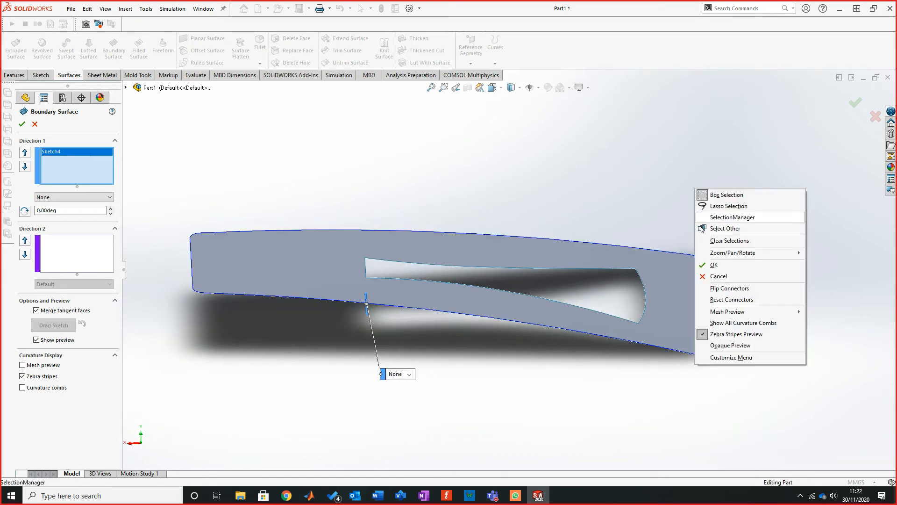
pyautogui.click(732, 217)
pyautogui.moveTo(561, 224); pyautogui.dragTo(701, 266, button='middle')
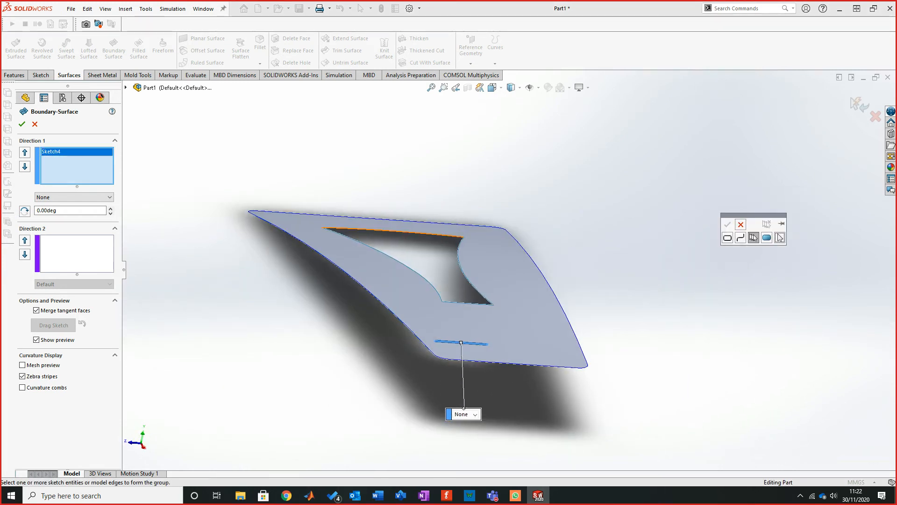
pyautogui.click(417, 234)
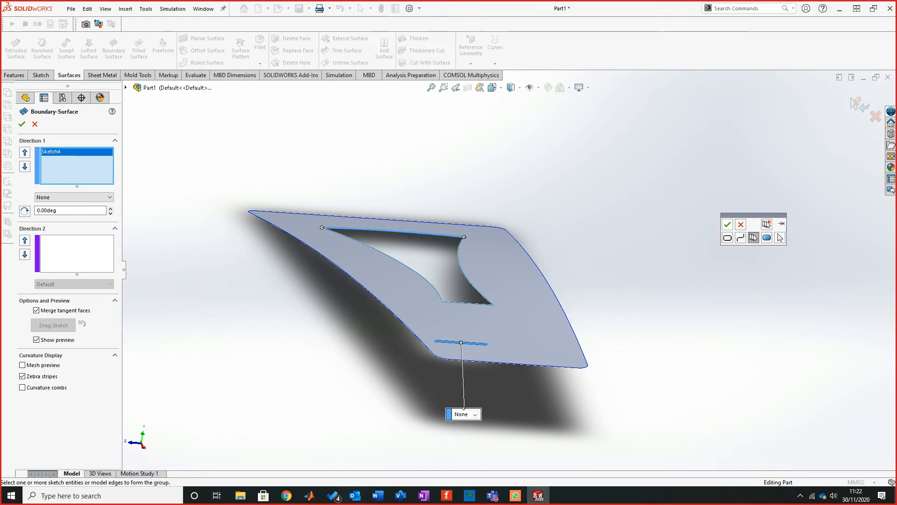
pyautogui.click(727, 225)
# Flip the connectors of the boundary surface's wide-end profile to untwist the duct floor
pyautogui.moveTo(580, 289); pyautogui.dragTo(461, 333, button='middle')
pyautogui.rightClick(57, 158)
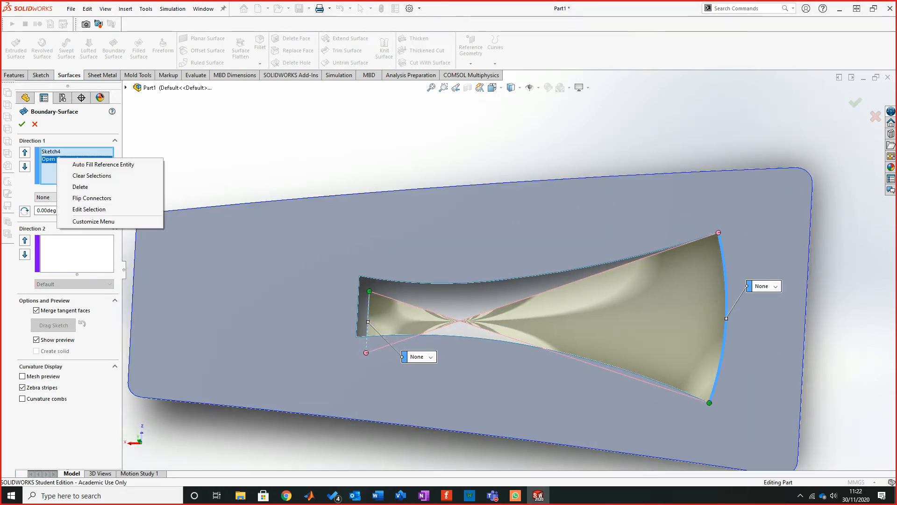
pyautogui.click(89, 200)
pyautogui.moveTo(468, 312); pyautogui.dragTo(480, 288, button='middle')
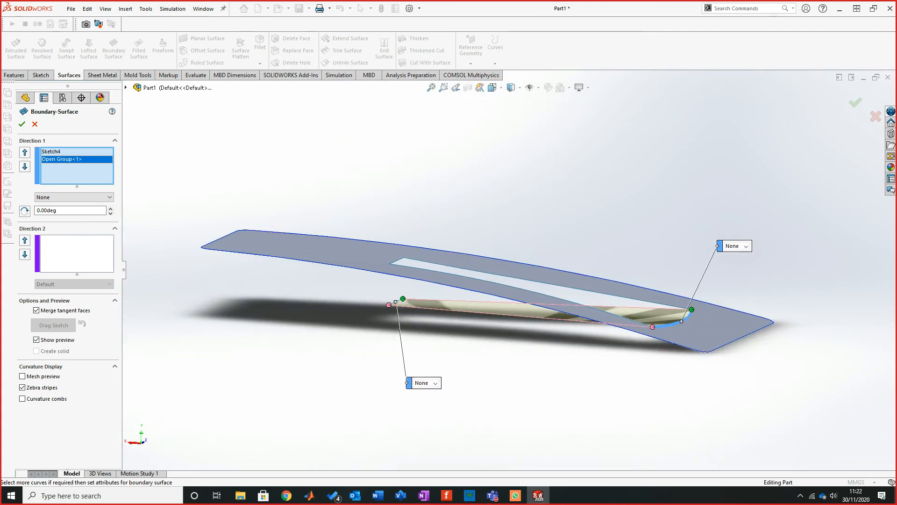
# Accept the boundary surface for the duct floor and show the duct outline sketch under the split line
pyautogui.press('Return')
pyautogui.moveTo(481, 289); pyautogui.dragTo(459, 256, button='middle')
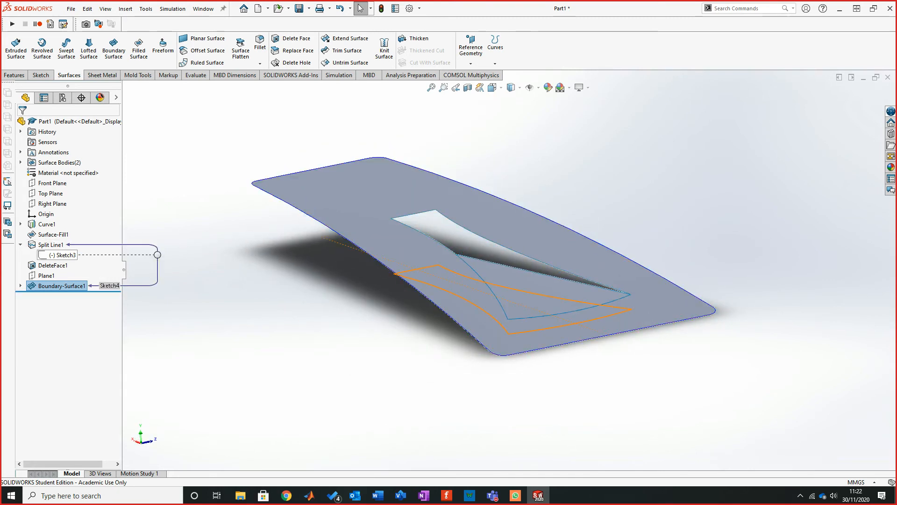
pyautogui.click(63, 255)
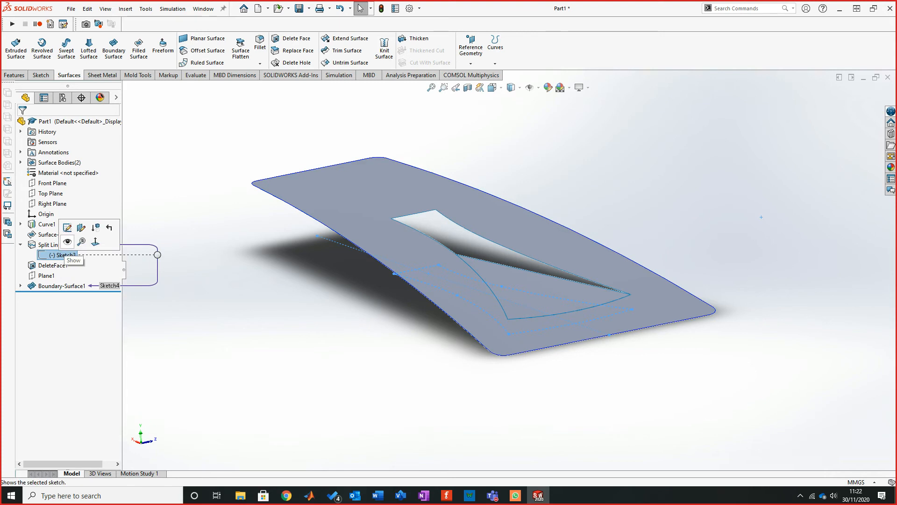
pyautogui.click(67, 240)
# Create an extruded surface 30 mm deep from the duct outline sketch, using a blind end condition, to form the duct's side walls
pyautogui.click(16, 48)
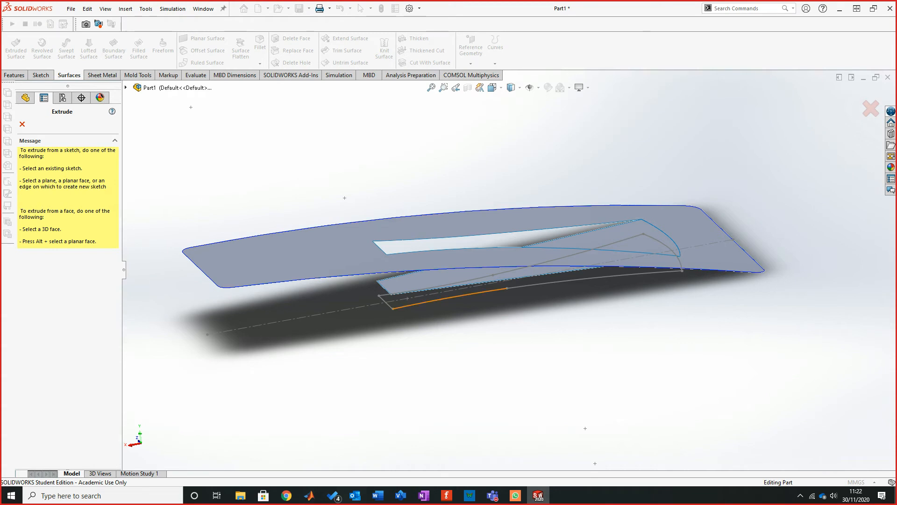
pyautogui.click(450, 297)
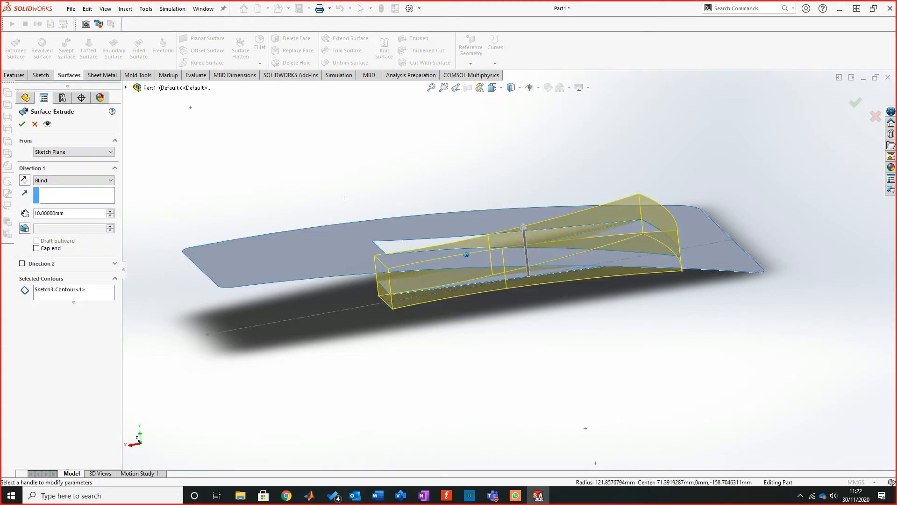
pyautogui.moveTo(460, 268); pyautogui.dragTo(472, 255, button='middle')
pyautogui.click(110, 210)
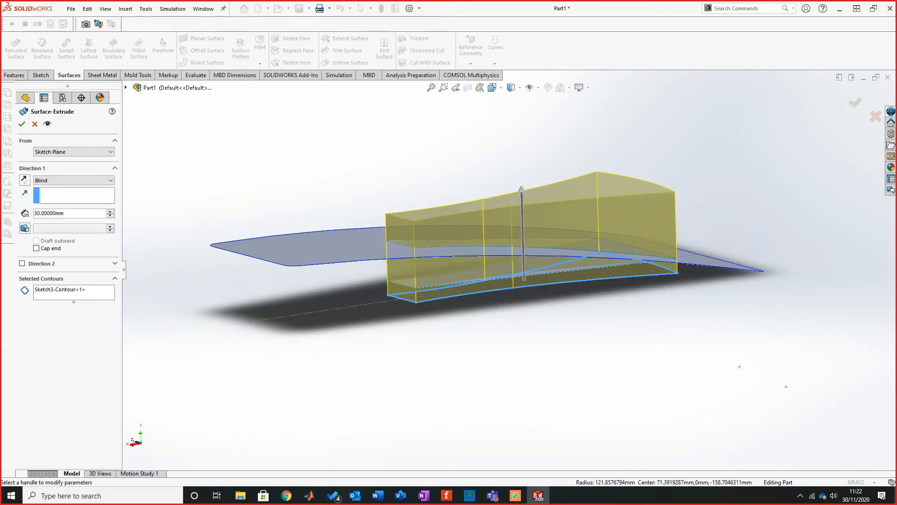
pyautogui.click(110, 210)
pyautogui.click(22, 124)
pyautogui.moveTo(622, 187); pyautogui.dragTo(483, 231, button='middle')
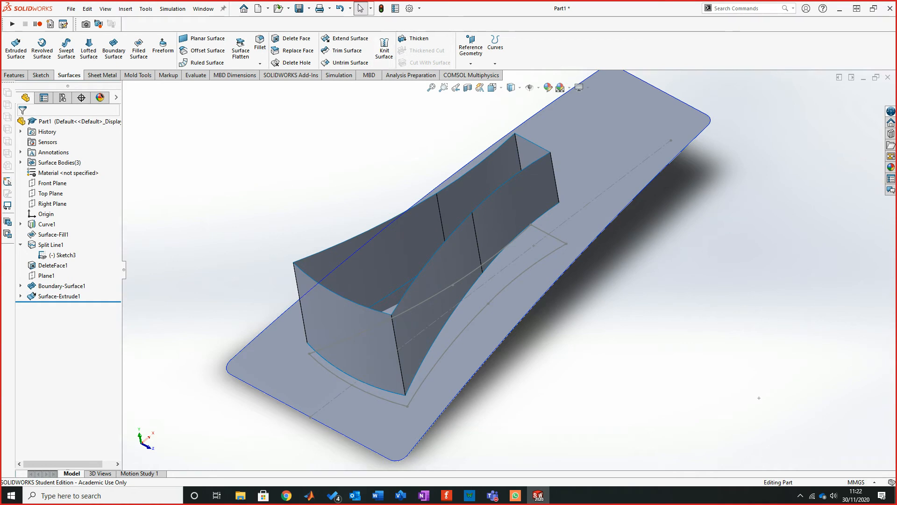
# Set up a mutual surface trim using the extruded walls, the curved plate and the duct floor as trimming surfaces
pyautogui.click(347, 50)
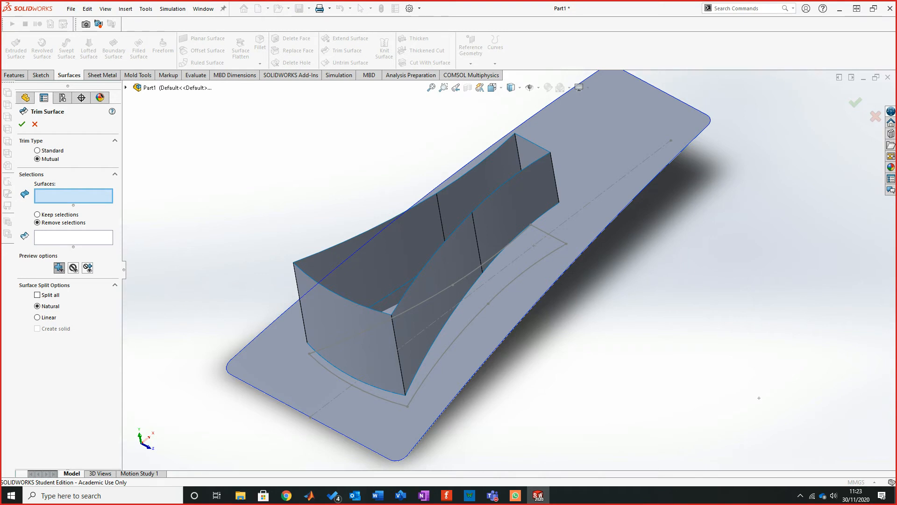
pyautogui.moveTo(468, 261); pyautogui.dragTo(491, 287, button='middle')
pyautogui.click(407, 220)
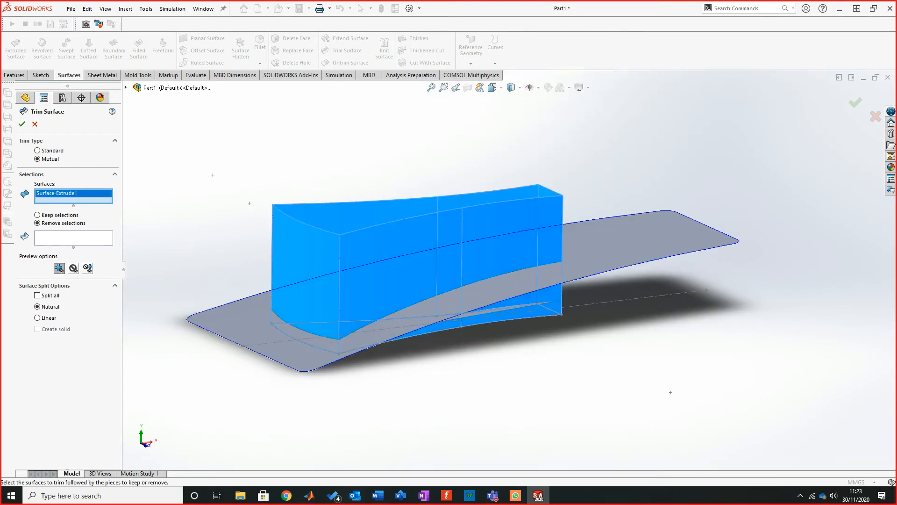
pyautogui.click(654, 243)
pyautogui.moveTo(655, 243); pyautogui.dragTo(584, 299, button='middle')
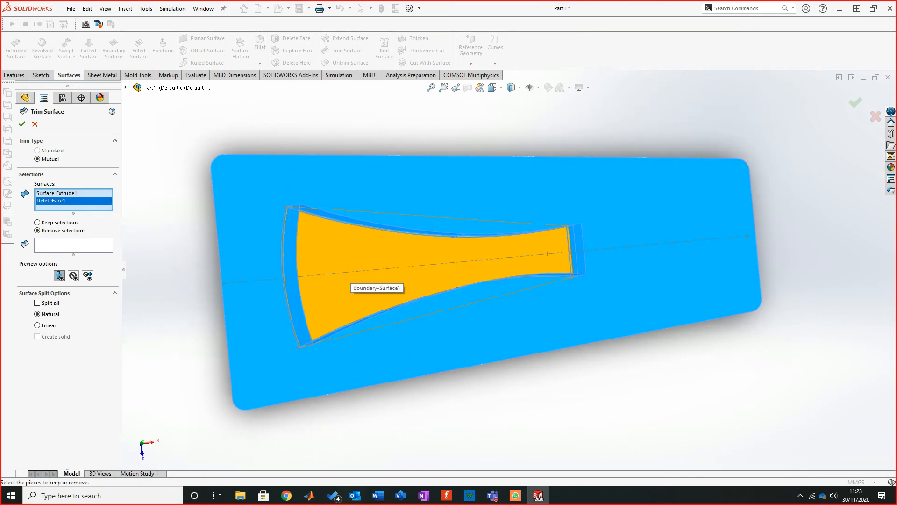
pyautogui.click(348, 280)
pyautogui.moveTo(348, 280); pyautogui.dragTo(349, 243, button='middle')
pyautogui.moveTo(493, 234); pyautogui.dragTo(525, 234, button='middle')
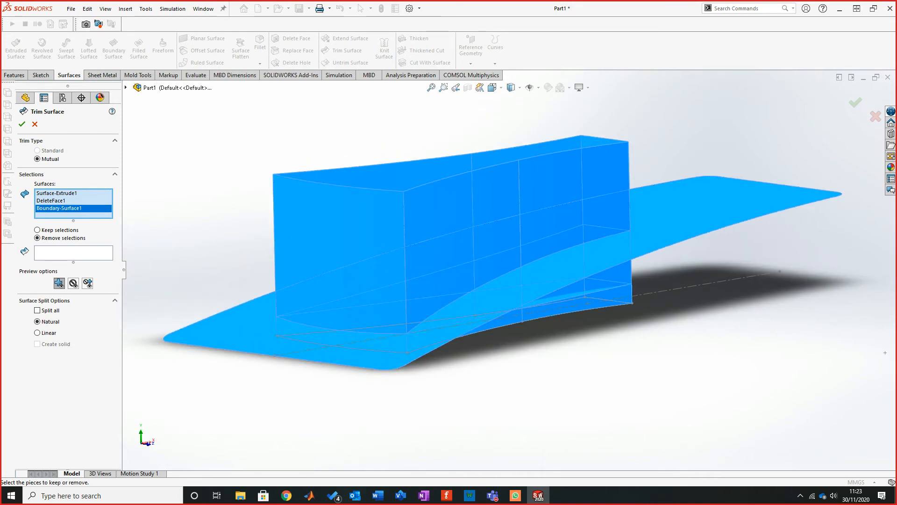
# Remove the wall pieces above the plate and below the duct floor, and complete the mutual trim
pyautogui.click(74, 253)
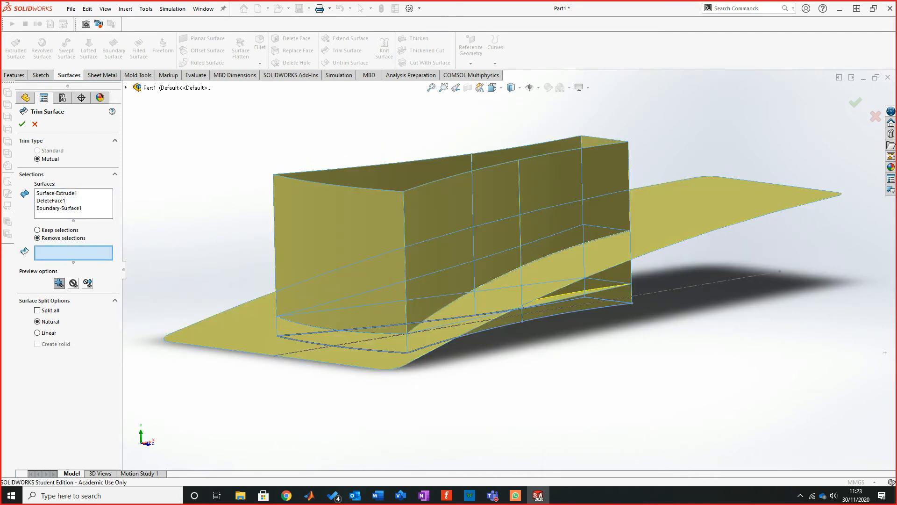
pyautogui.click(496, 220)
pyautogui.moveTo(495, 220); pyautogui.dragTo(308, 122, button='middle')
pyautogui.click(411, 362)
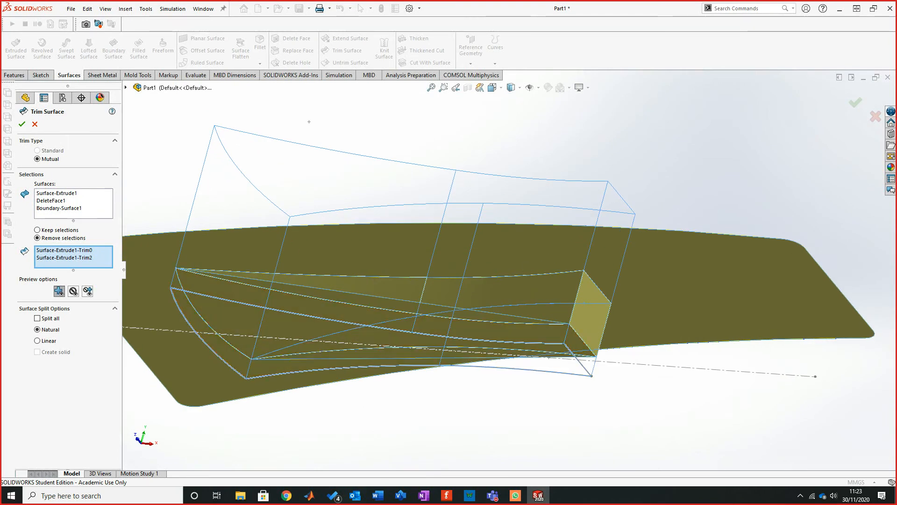
pyautogui.moveTo(412, 362); pyautogui.dragTo(421, 383, button='middle')
pyautogui.click(514, 261)
pyautogui.moveTo(514, 261)
pyautogui.mouseDown(button='middle')
pyautogui.moveTo(484, 260)
pyautogui.moveTo(512, 270)
pyautogui.moveTo(477, 234)
pyautogui.moveTo(506, 258)
pyautogui.mouseUp(button='middle')
pyautogui.press('Return')
# Hide the duct outline sketch
pyautogui.rightClick(65, 256)
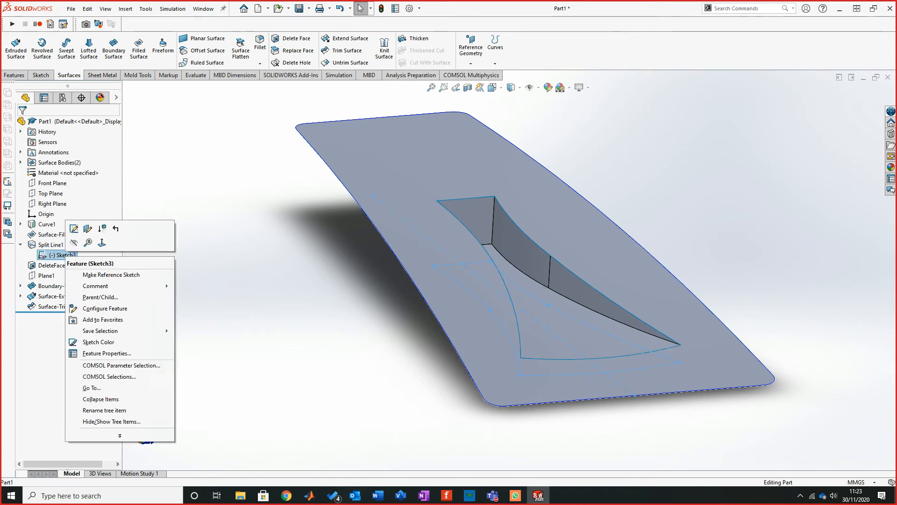
pyautogui.click(73, 242)
pyautogui.moveTo(421, 252); pyautogui.dragTo(510, 254, button='middle')
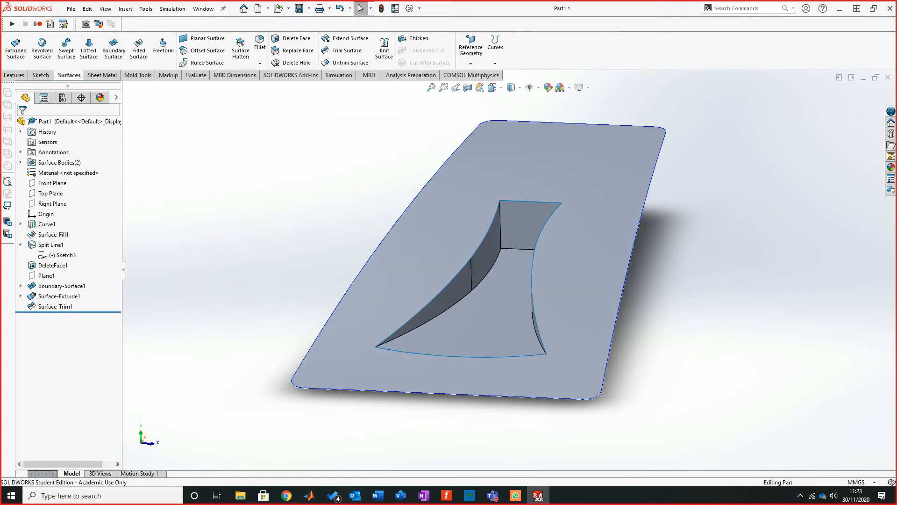
# Knit the trimmed plate and duct walls together with the duct floor into one surface
pyautogui.click(384, 50)
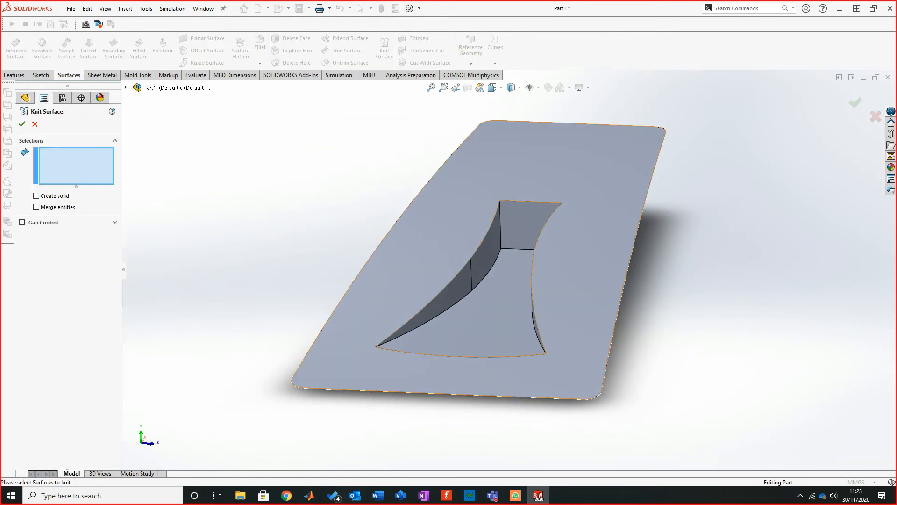
pyautogui.click(449, 178)
pyautogui.click(509, 261)
pyautogui.moveTo(509, 260); pyautogui.dragTo(589, 263, button='middle')
pyautogui.press('Return')
# Set up a constant-size fillet of 1 mm radius on the duct floor's side and narrow-end edges and the narrow-end rim edge
pyautogui.moveTo(514, 276); pyautogui.dragTo(558, 277, button='middle')
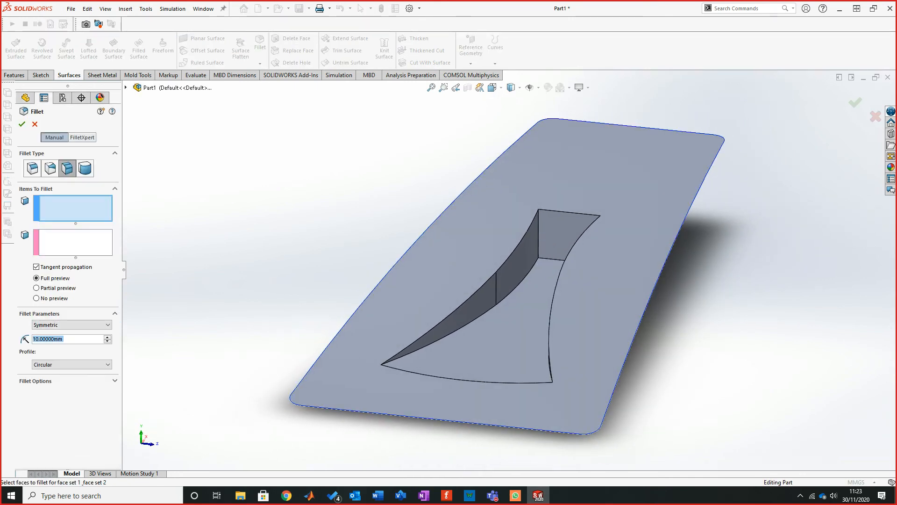
pyautogui.write('1')
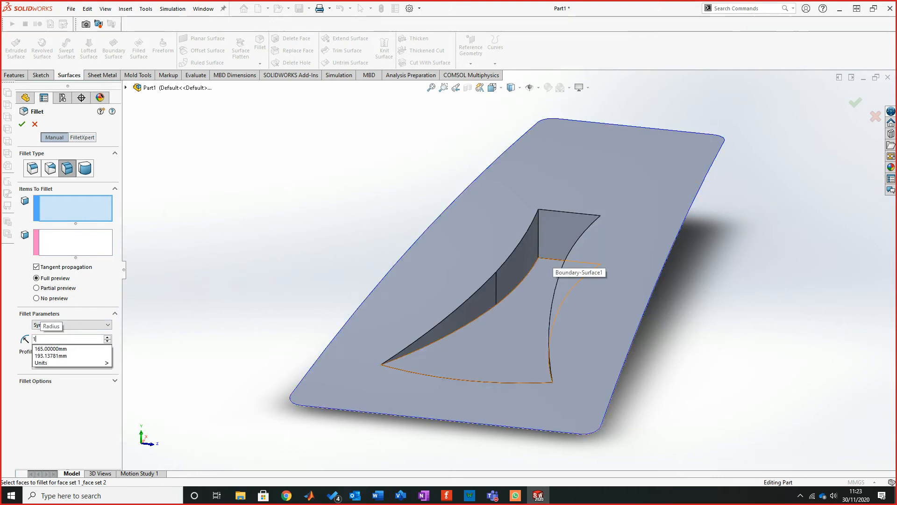
pyautogui.press('Return')
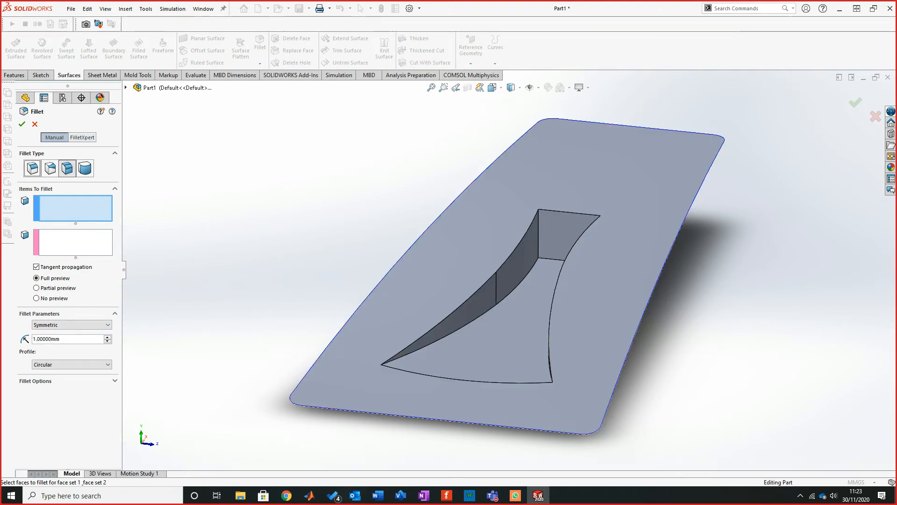
pyautogui.moveTo(528, 275); pyautogui.dragTo(468, 355, button='middle')
pyautogui.scroll(-3, 467, 355)
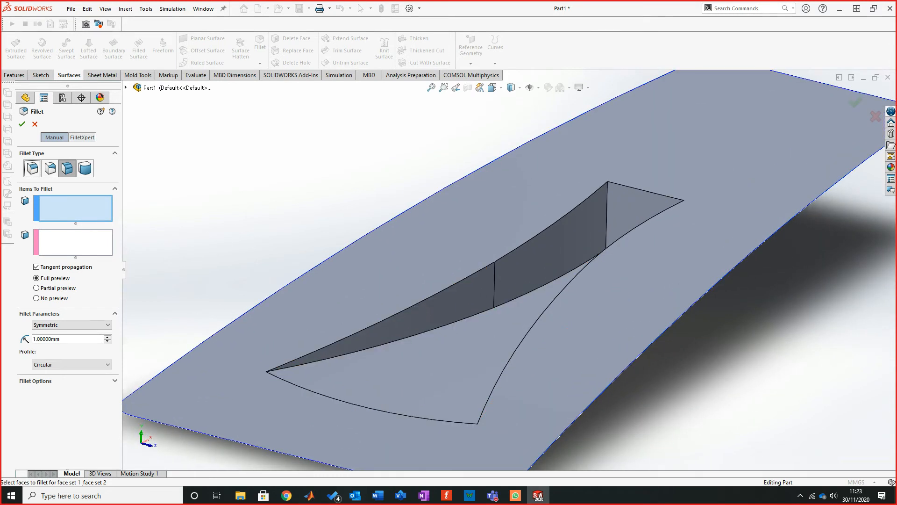
pyautogui.click(32, 168)
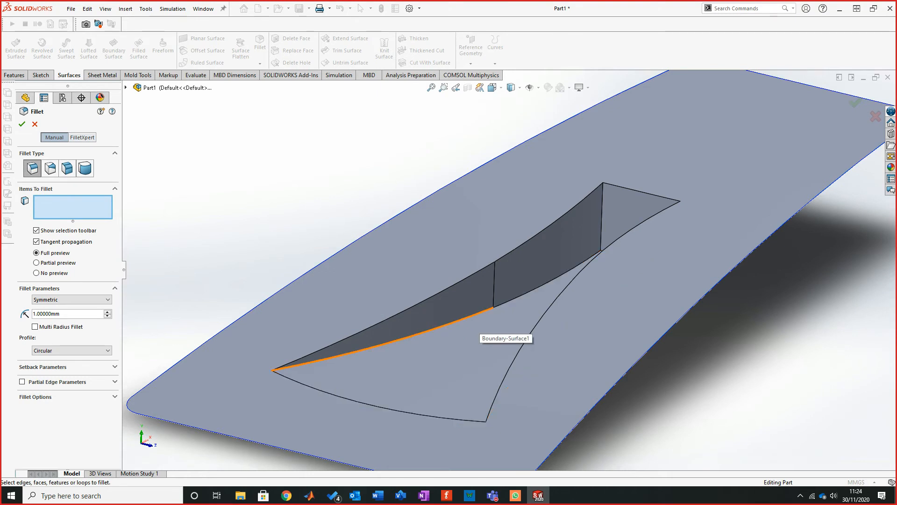
pyautogui.click(482, 311)
pyautogui.moveTo(482, 311); pyautogui.dragTo(550, 285, button='middle')
pyautogui.click(559, 260)
pyautogui.scroll(2, 517, 327)
pyautogui.click(494, 222)
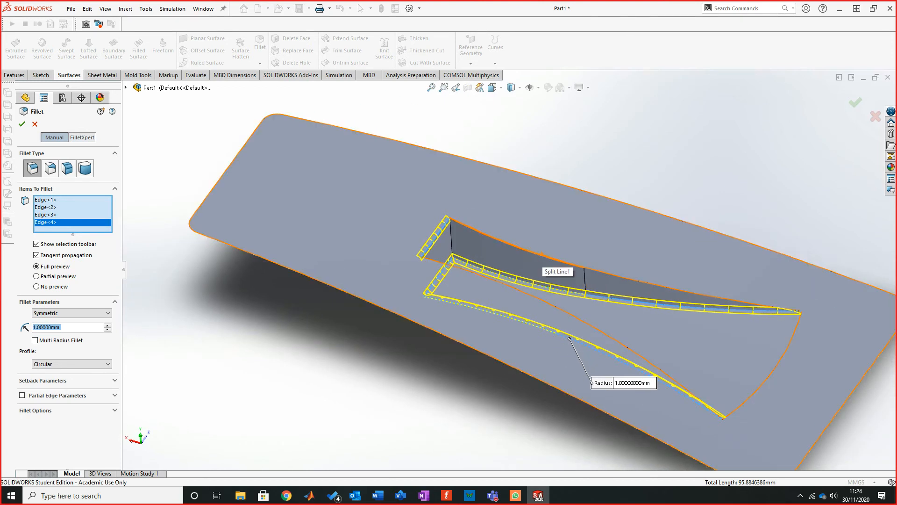
# Try adding the duct's curved rim edge, deselect it again, and attempt to apply the 1 mm edge fillet
pyautogui.click(543, 264)
pyautogui.moveTo(542, 264); pyautogui.dragTo(580, 270, button='middle')
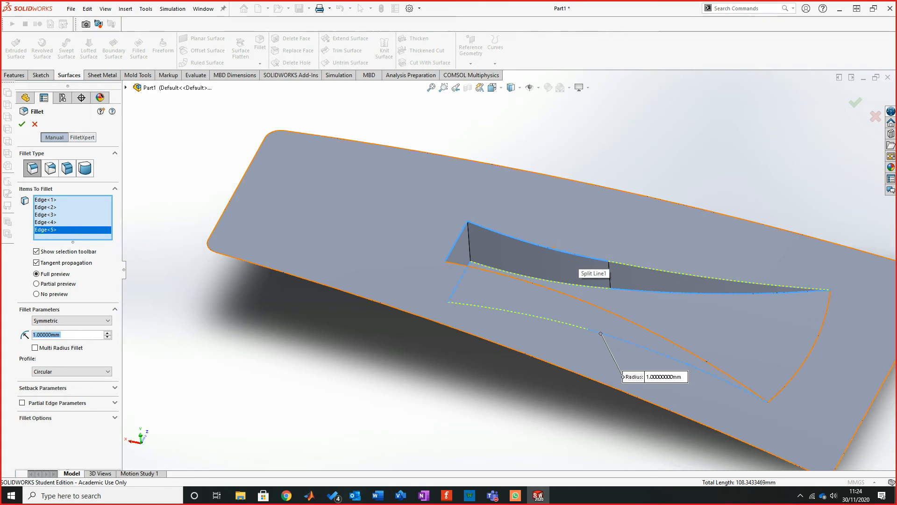
pyautogui.click(579, 257)
pyautogui.moveTo(579, 256); pyautogui.dragTo(552, 260, button='middle')
pyautogui.click(22, 124)
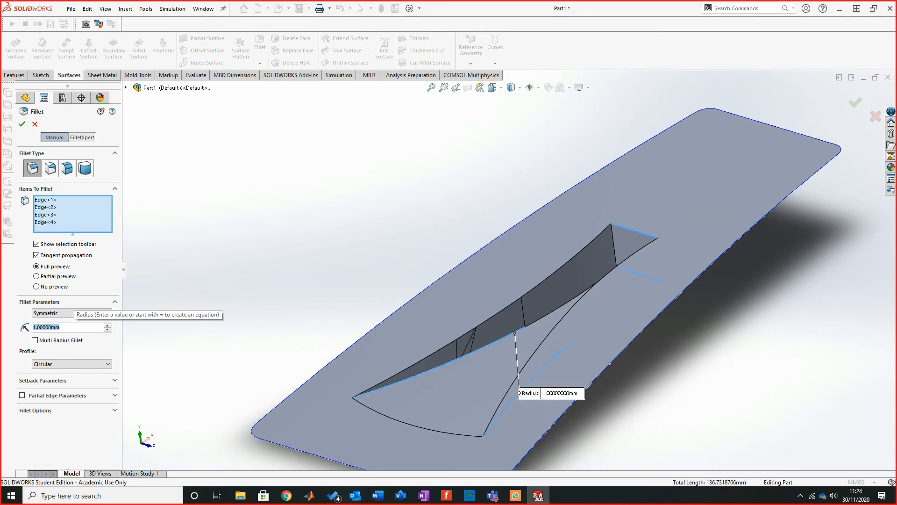
# Try the same edge fillet with a 0.5 mm radius and cancel it
pyautogui.write('0.')
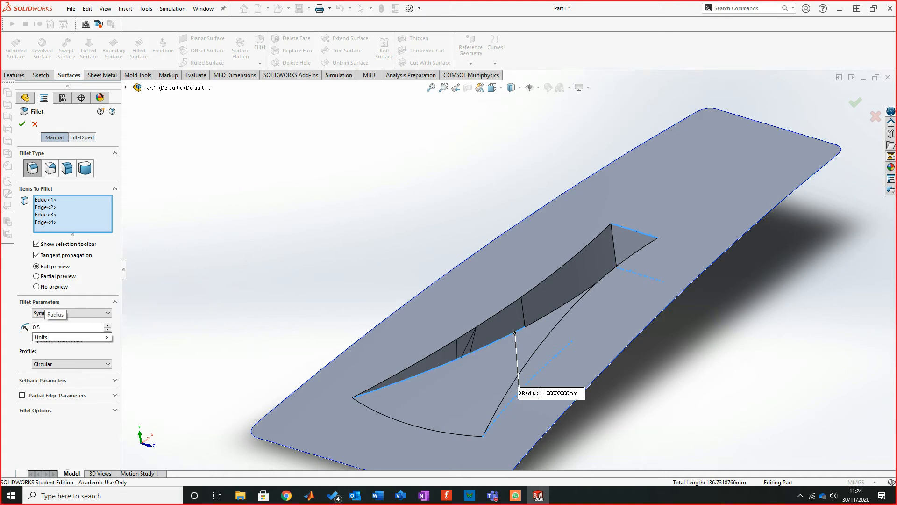
pyautogui.write('5')
pyautogui.press('Return')
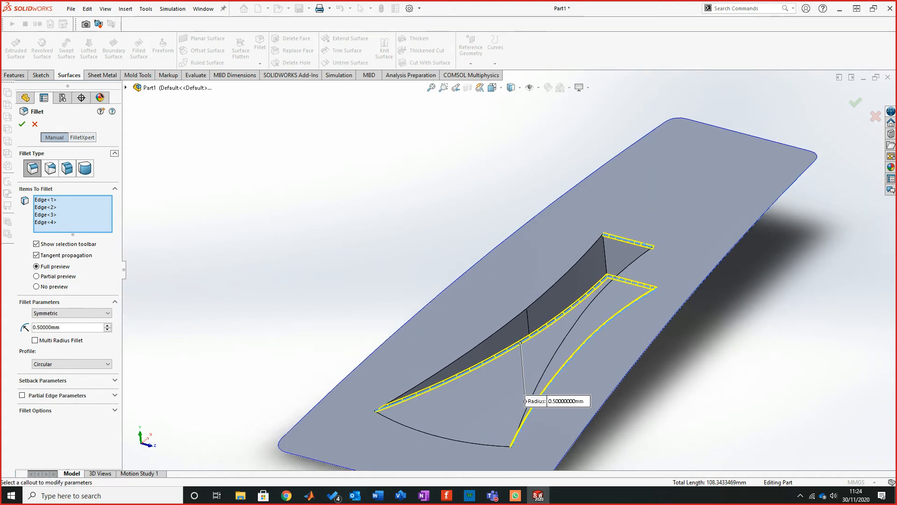
pyautogui.click(22, 124)
pyautogui.moveTo(510, 271)
pyautogui.mouseDown(button='middle')
pyautogui.moveTo(520, 266)
pyautogui.moveTo(495, 253)
pyautogui.mouseUp(button='middle')
pyautogui.press('Escape')
# Set up a 0.5 mm face fillet between one narrow-end side wall and the duct floor, reversing the normals of both face sets
pyautogui.click(259, 44)
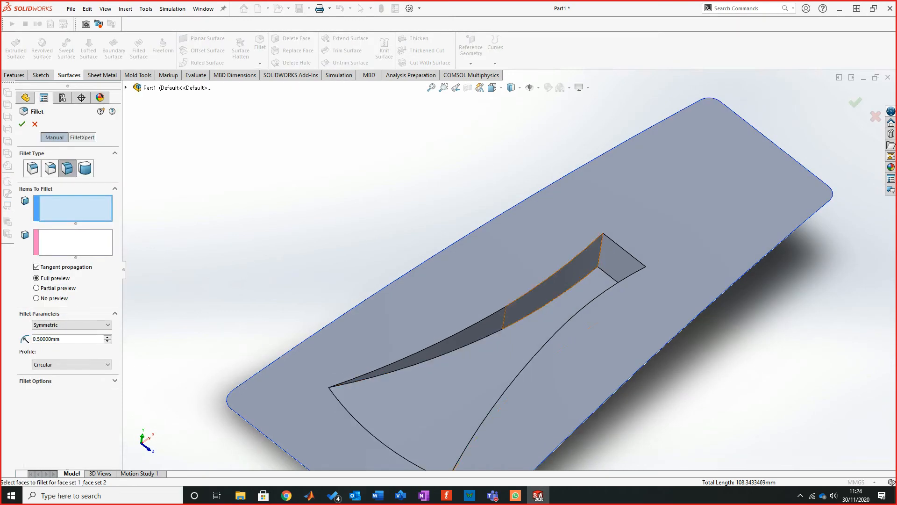
pyautogui.click(541, 292)
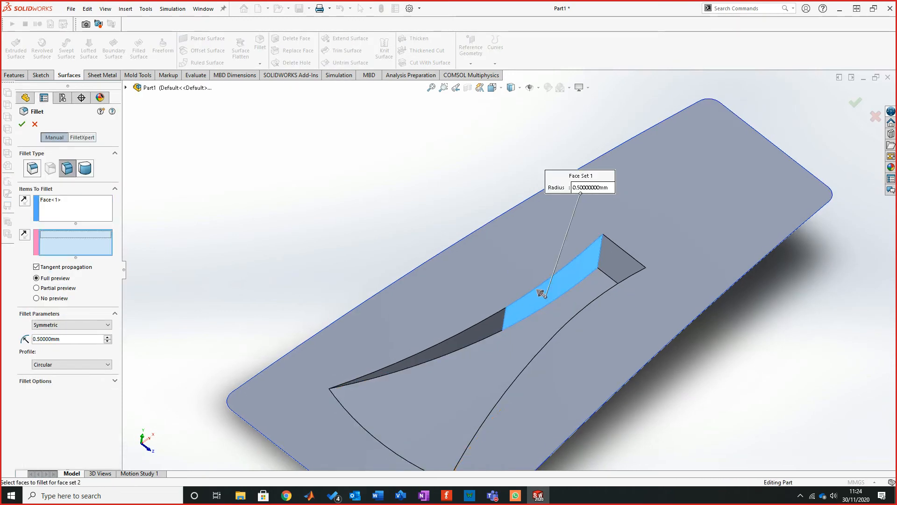
pyautogui.click(540, 292)
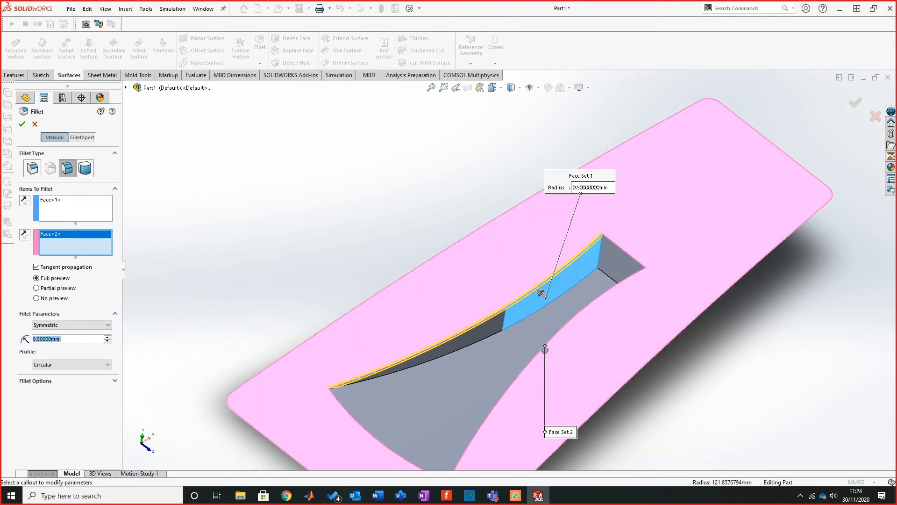
pyautogui.click(561, 350)
pyautogui.click(531, 346)
pyautogui.moveTo(528, 275); pyautogui.dragTo(490, 267, button='middle')
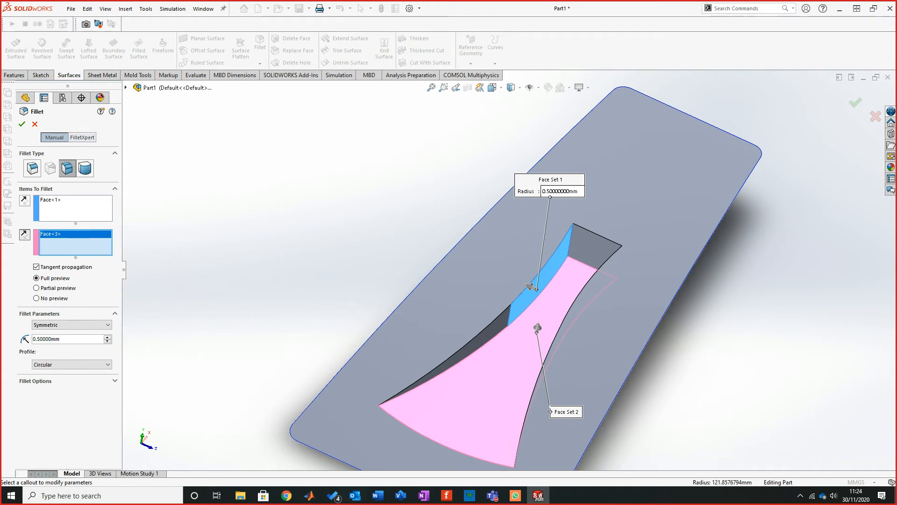
pyautogui.moveTo(490, 268); pyautogui.dragTo(577, 263, button='middle')
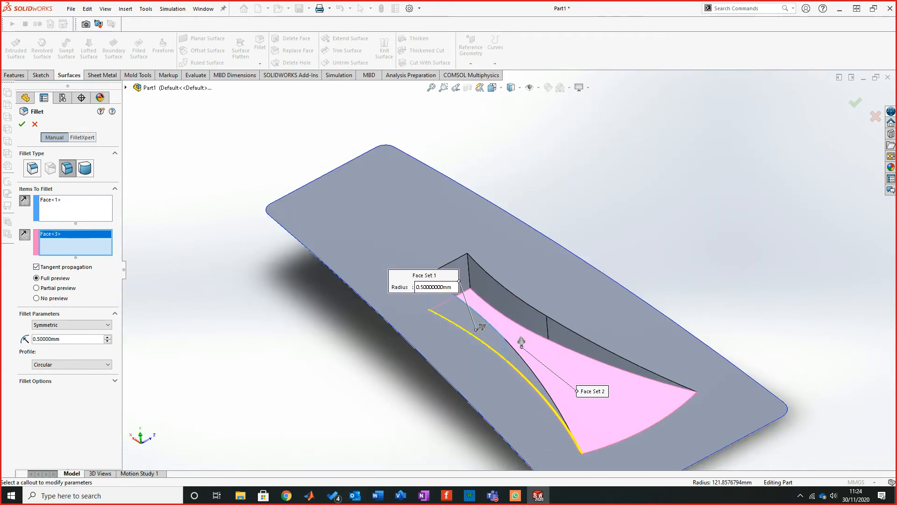
pyautogui.click(24, 200)
# Add the remaining side walls and the narrow-end wall to the first face set and apply the face fillet
pyautogui.click(507, 303)
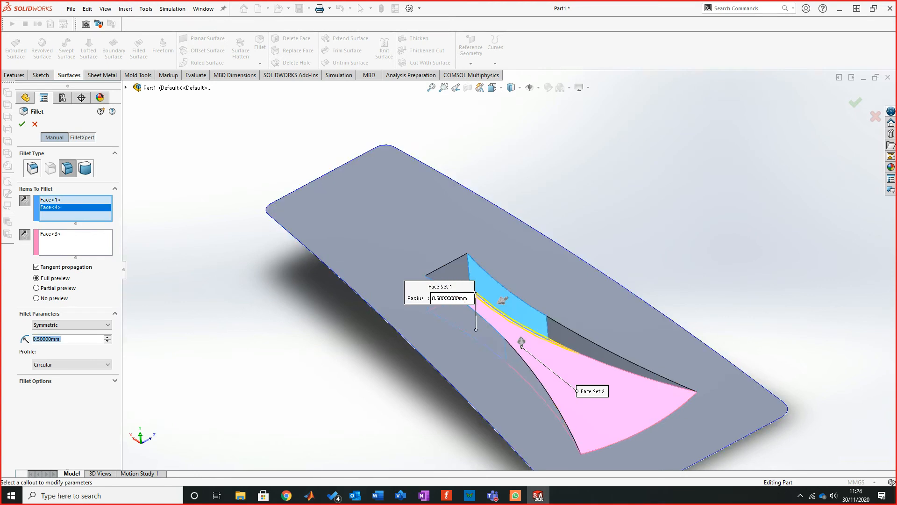
pyautogui.click(584, 349)
pyautogui.moveTo(585, 348); pyautogui.dragTo(530, 384, button='middle')
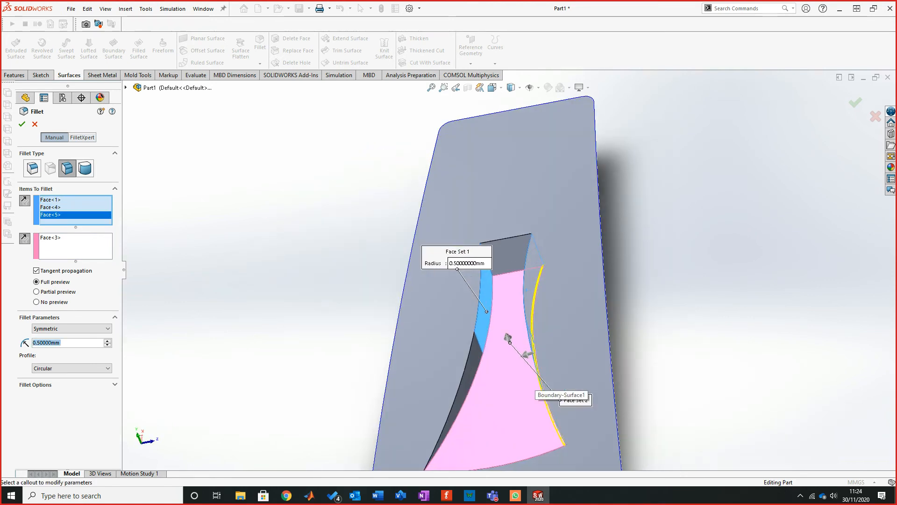
pyautogui.click(511, 252)
pyautogui.moveTo(512, 252); pyautogui.dragTo(523, 252, button='middle')
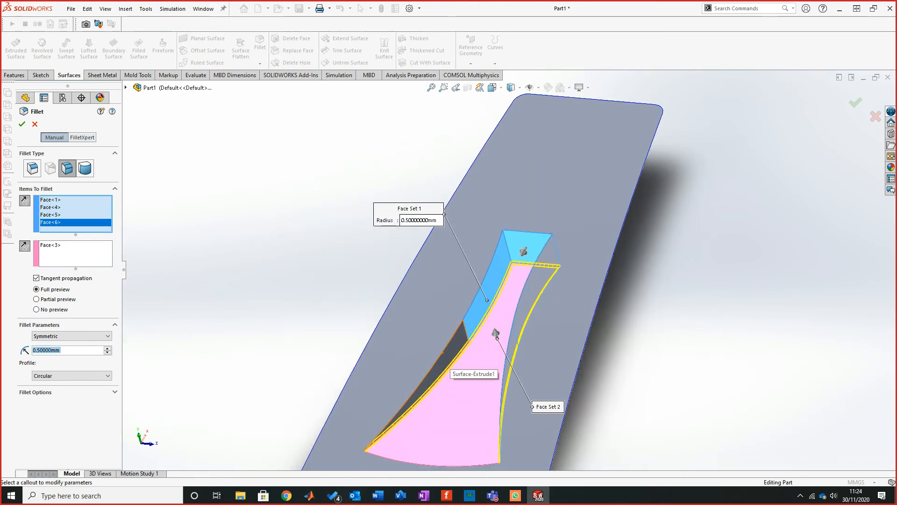
pyautogui.click(443, 361)
pyautogui.moveTo(443, 361); pyautogui.dragTo(472, 360, button='middle')
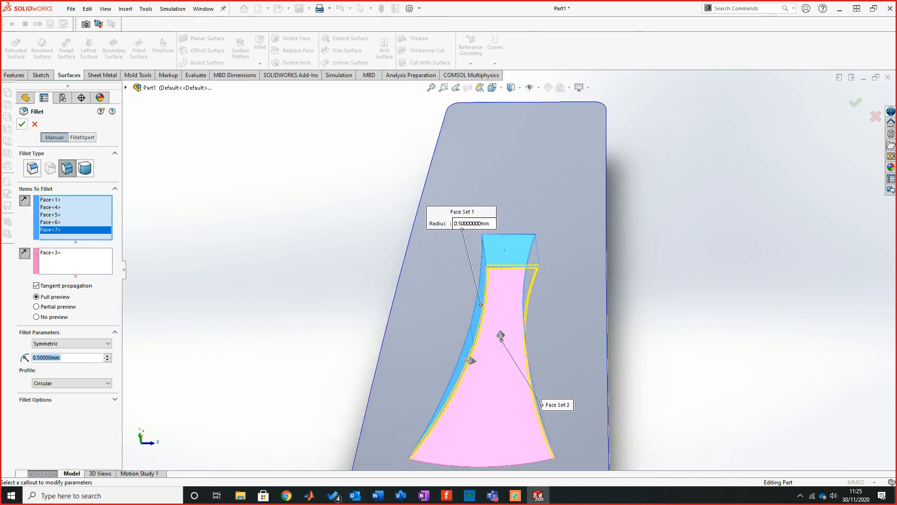
pyautogui.press('Return')
pyautogui.moveTo(504, 280)
pyautogui.mouseDown(button='middle')
pyautogui.moveTo(442, 265)
pyautogui.moveTo(512, 270)
pyautogui.mouseUp(button='middle')
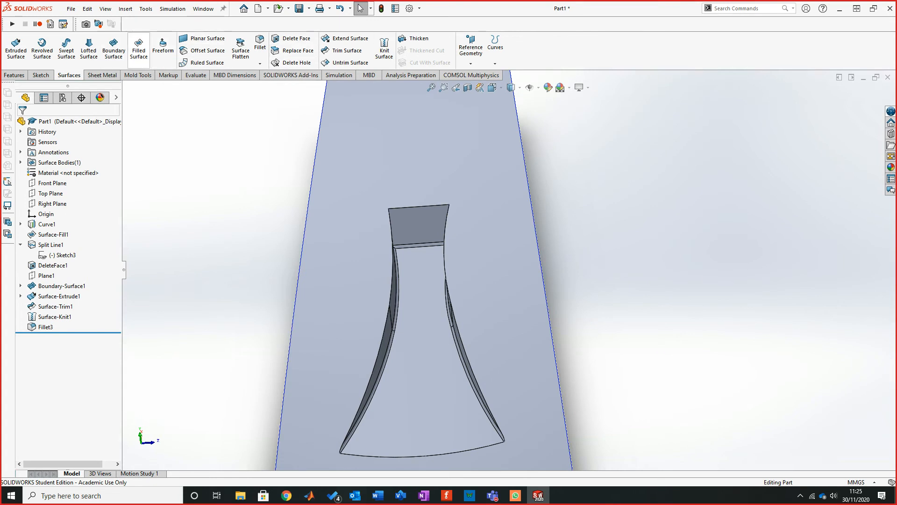
# Set up a face fillet with the curved bonnet surface as face set 1 and the narrow-end wall plus one side's two walls as face set 2
pyautogui.moveTo(512, 268); pyautogui.dragTo(512, 270, button='middle')
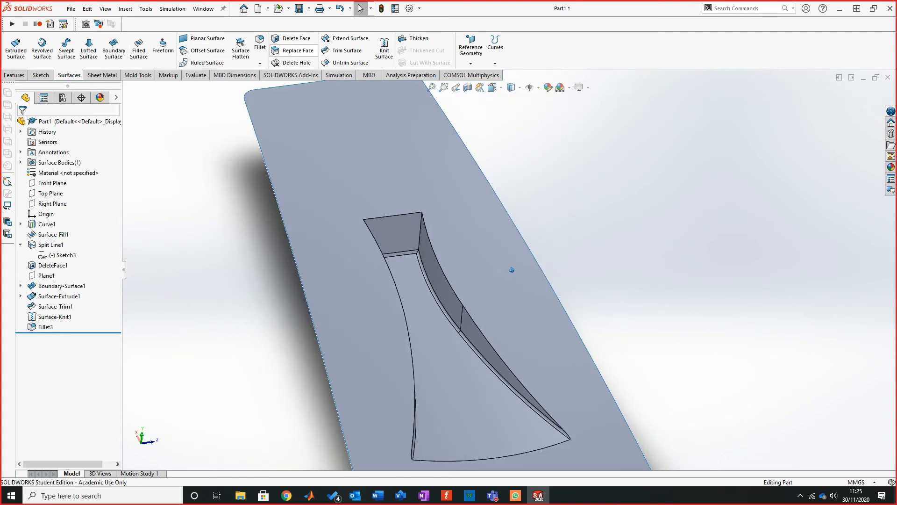
pyautogui.click(260, 42)
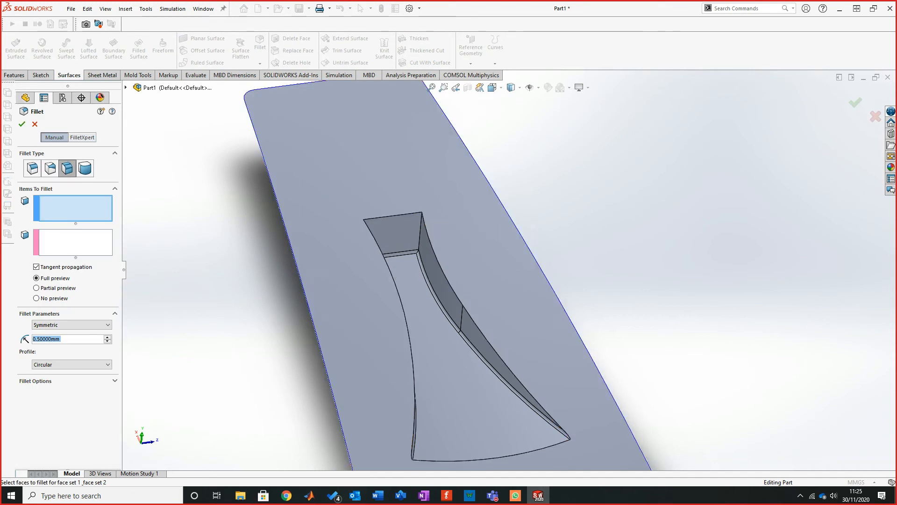
pyautogui.click(514, 273)
pyautogui.moveTo(514, 271); pyautogui.dragTo(514, 273, button='middle')
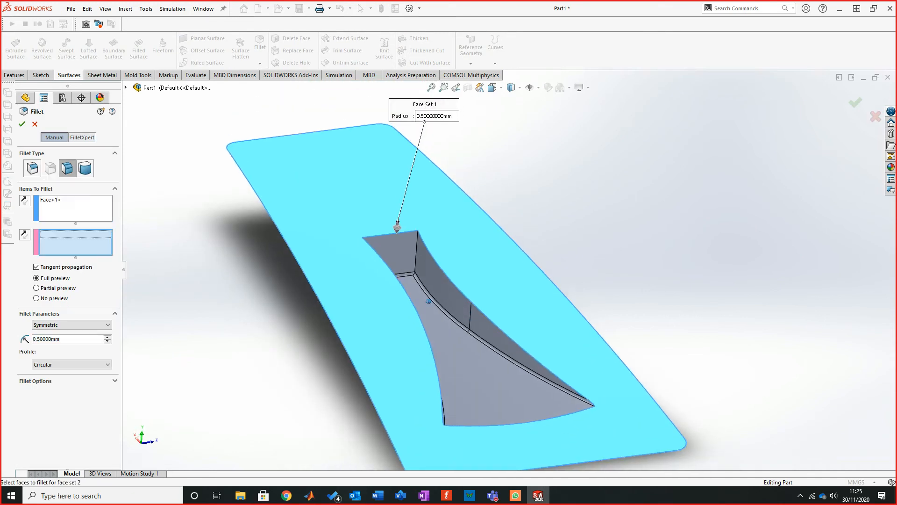
pyautogui.click(386, 246)
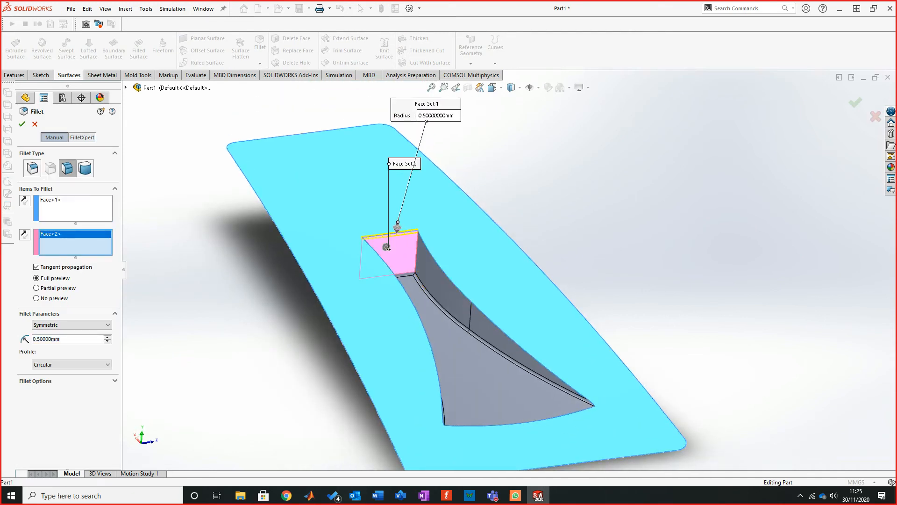
pyautogui.click(444, 280)
pyautogui.click(528, 359)
pyautogui.moveTo(528, 359); pyautogui.dragTo(447, 342, button='middle')
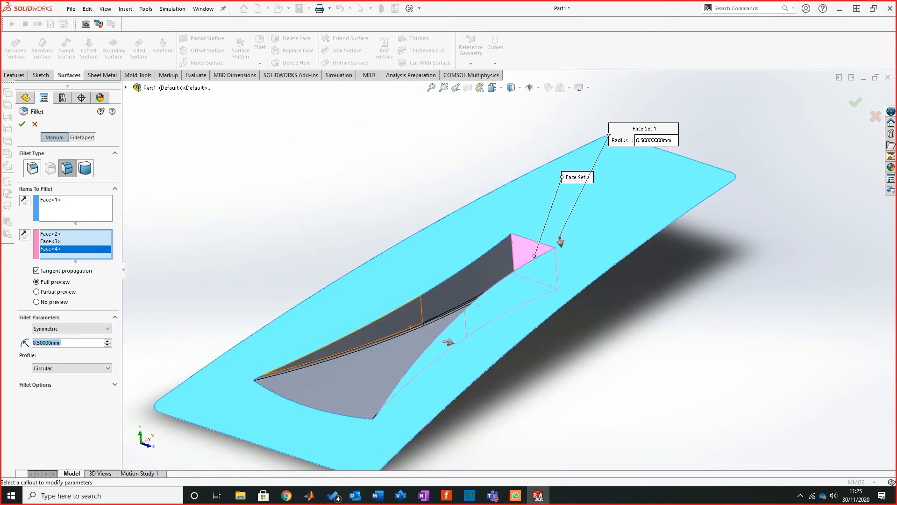
# Add the opposite side's two walls to the second face set, set the radius to 1 mm, and apply the face fillet
pyautogui.click(392, 316)
pyautogui.click(460, 287)
pyautogui.moveTo(460, 287); pyautogui.dragTo(407, 316, button='middle')
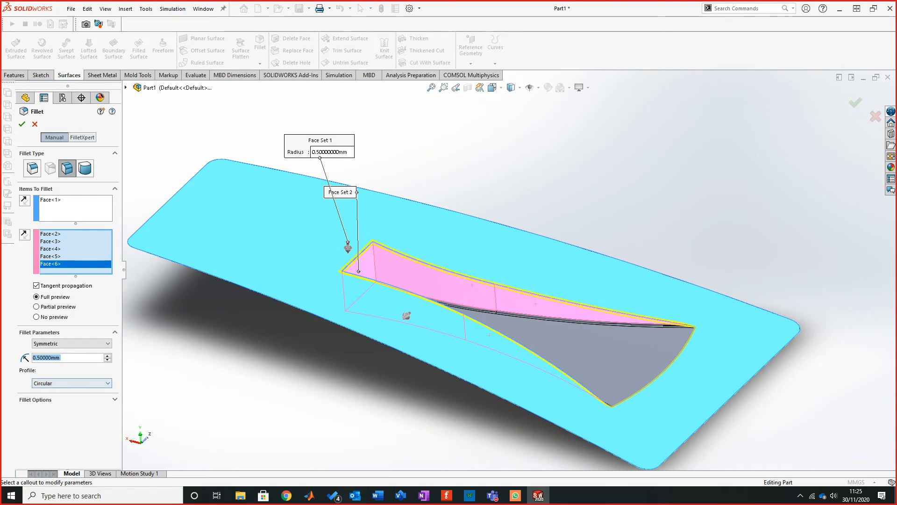
pyautogui.write('1')
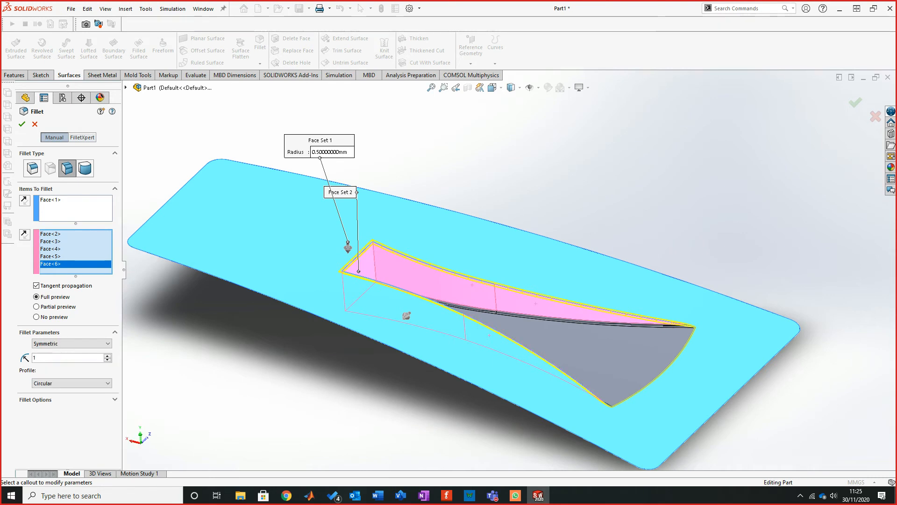
pyautogui.press('Return')
pyautogui.click(22, 124)
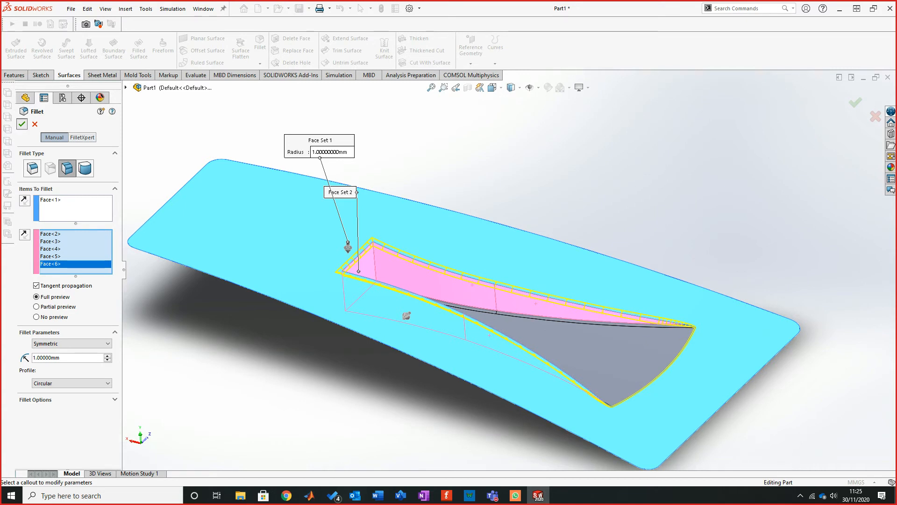
# Examine the filleted duct rim and side walls up close and from several angles
pyautogui.moveTo(444, 299); pyautogui.dragTo(401, 306, button='middle')
pyautogui.click(412, 264)
pyautogui.moveTo(512, 269); pyautogui.dragTo(512, 269, button='middle')
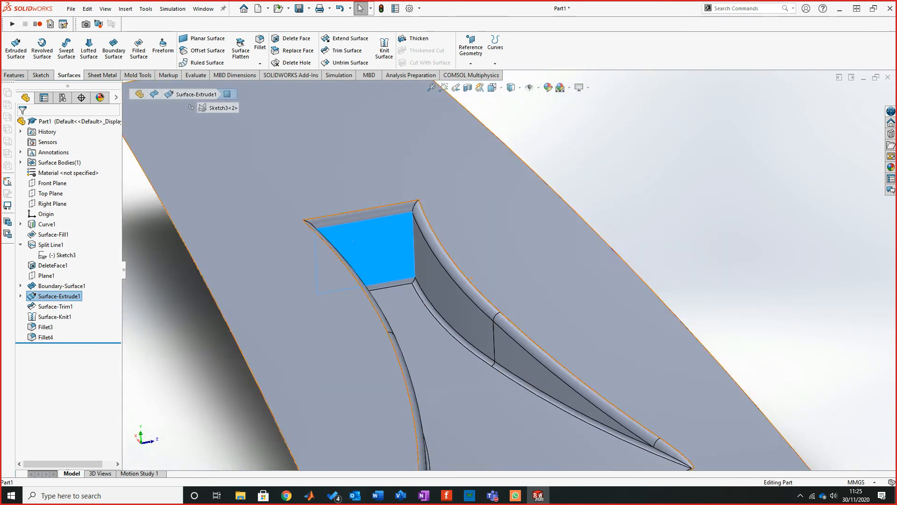
pyautogui.press('Escape')
pyautogui.scroll(-7, 477, 304)
pyautogui.moveTo(484, 296); pyautogui.dragTo(402, 279, button='middle')
pyautogui.moveTo(491, 258); pyautogui.dragTo(467, 290, button='middle')
pyautogui.click(447, 288)
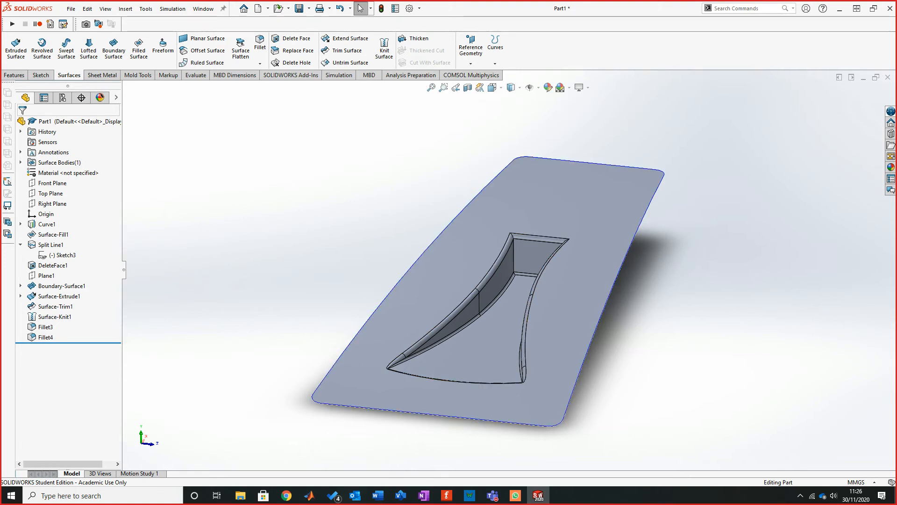
pyautogui.moveTo(472, 290); pyautogui.dragTo(452, 282, button='middle')
# Switch to the browser to compare the model with the NACA bonnet duct reference photo, and return to the SOLIDWORKS part
pyautogui.moveTo(287, 495)
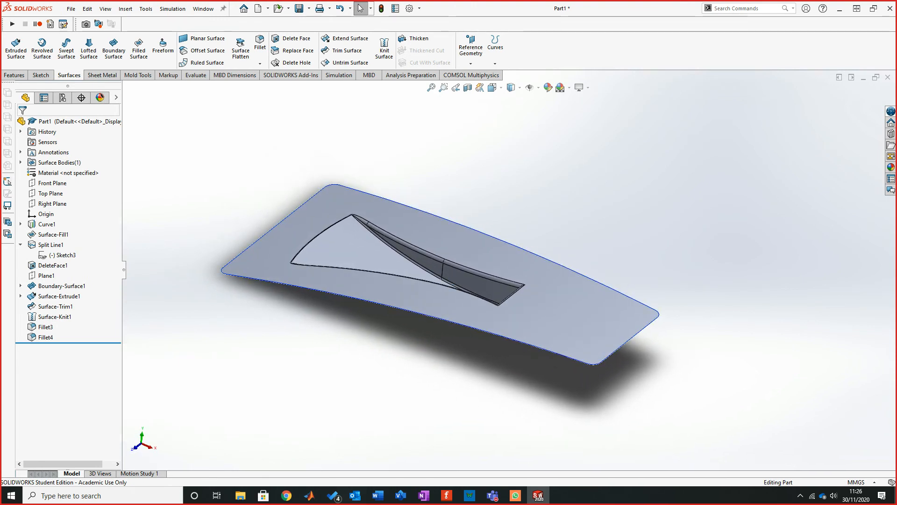
pyautogui.hotkey('alt', 'Tab')
pyautogui.press('super+Up')
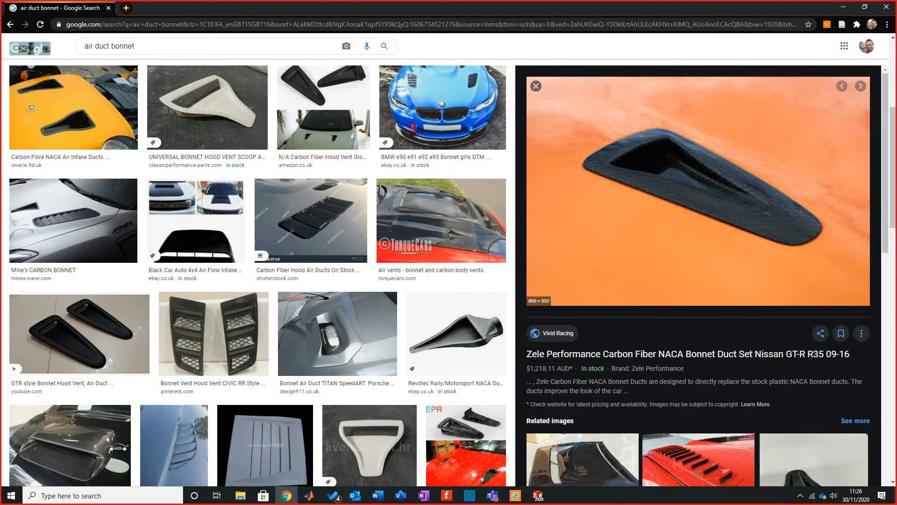
pyautogui.press('super+shift+Left')
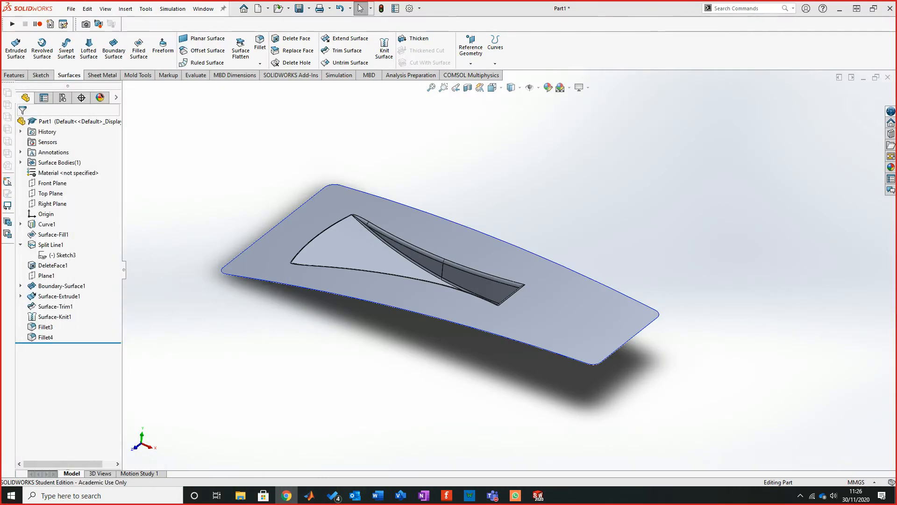
pyautogui.moveTo(452, 286)
pyautogui.mouseDown(button='middle')
pyautogui.moveTo(460, 284)
pyautogui.moveTo(384, 319)
pyautogui.moveTo(409, 300)
pyautogui.moveTo(514, 266)
pyautogui.moveTo(584, 269)
pyautogui.mouseUp(button='middle')
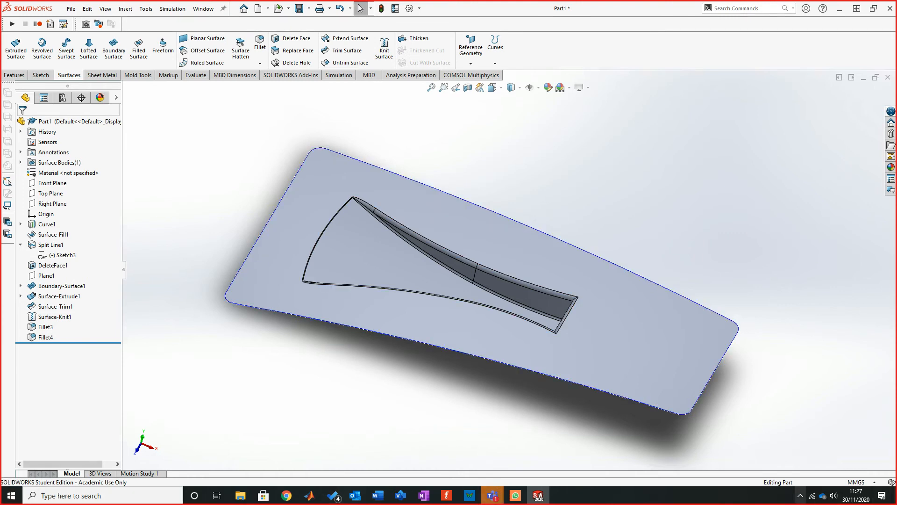
pyautogui.click(800, 495)
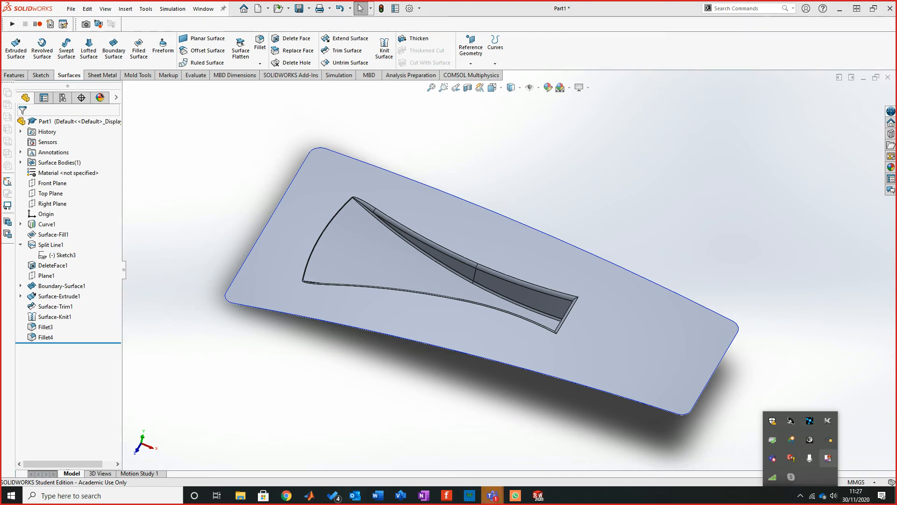
pyautogui.rightClick(827, 458)
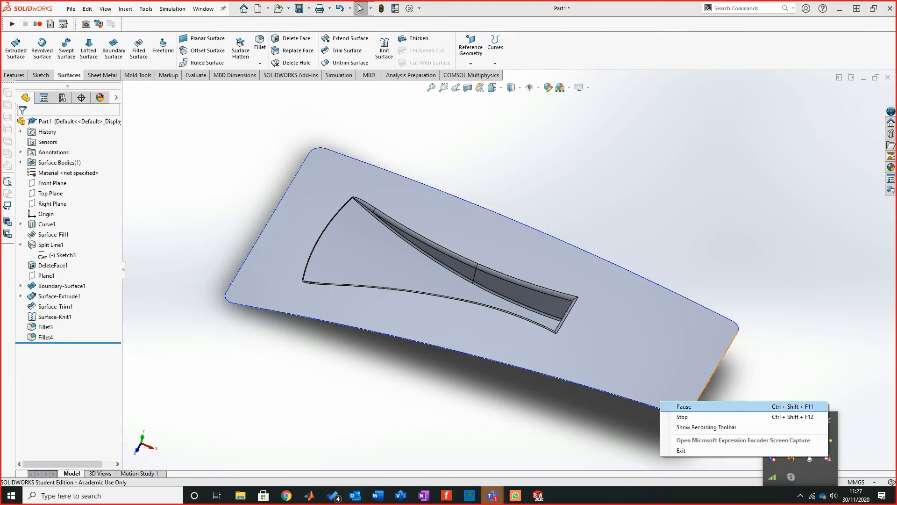
pyautogui.click(682, 417)
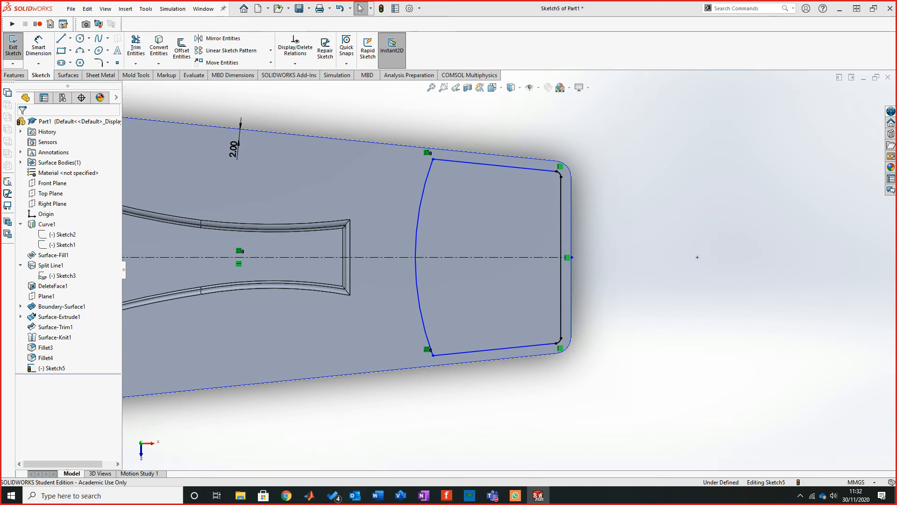
# Examine the arc-ended sketch outline near the surface's narrow end in relation to the duct and the curved bonnet surface
pyautogui.scroll(3, 696, 257)
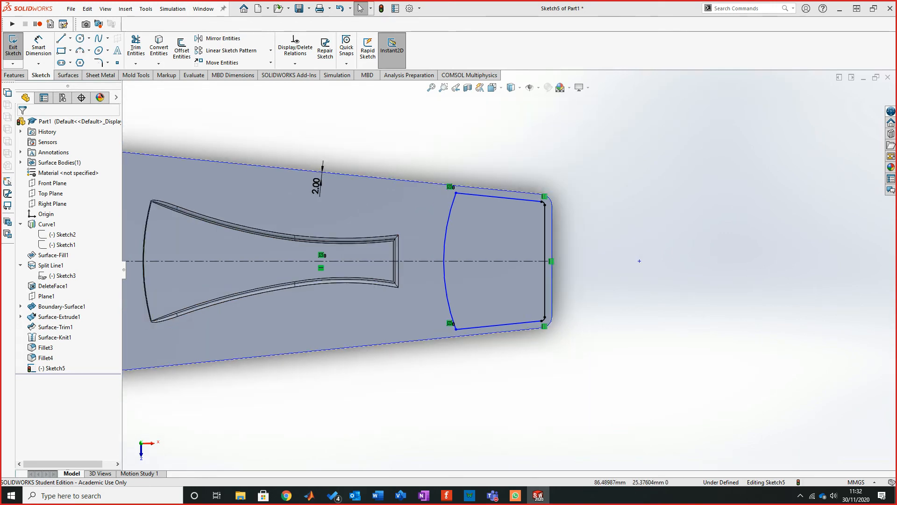
pyautogui.moveTo(639, 261)
pyautogui.mouseDown(button='middle')
pyautogui.moveTo(728, 316)
pyautogui.moveTo(712, 299)
pyautogui.mouseUp(button='middle')
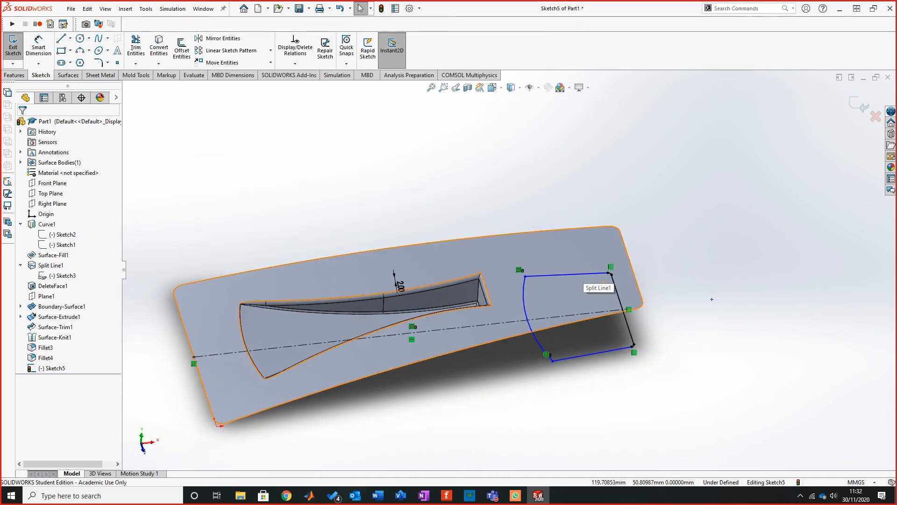
pyautogui.moveTo(712, 299)
pyautogui.mouseDown(button='middle')
pyautogui.moveTo(724, 306)
pyautogui.moveTo(710, 258)
pyautogui.moveTo(732, 245)
pyautogui.mouseUp(button='middle')
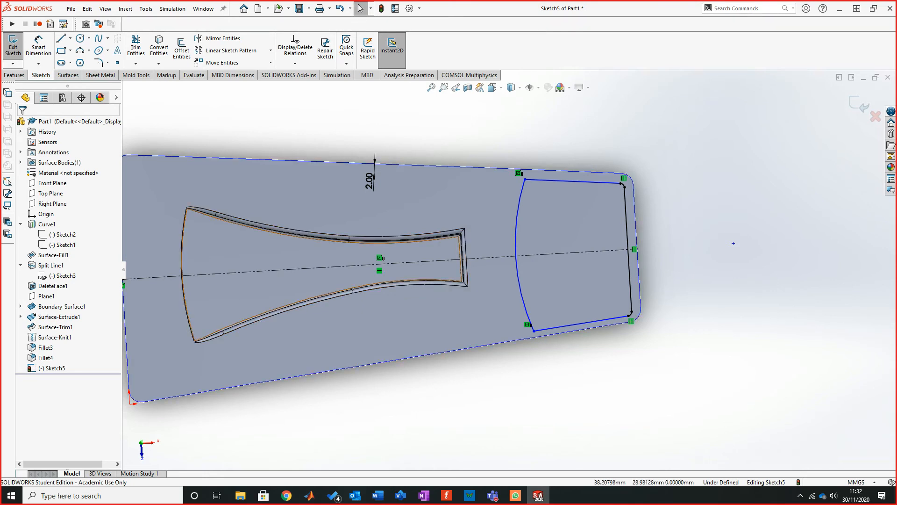
pyautogui.moveTo(380, 263); pyautogui.dragTo(380, 265, button='middle')
pyautogui.moveTo(732, 244)
pyautogui.mouseDown(button='middle')
pyautogui.moveTo(716, 257)
pyautogui.moveTo(561, 211)
pyautogui.moveTo(296, 110)
pyautogui.moveTo(196, 243)
pyautogui.moveTo(800, 168)
pyautogui.moveTo(879, 301)
pyautogui.mouseUp(button='middle')
pyautogui.moveTo(258, 272); pyautogui.dragTo(245, 269, button='middle')
pyautogui.moveTo(514, 271); pyautogui.dragTo(512, 270, button='middle')
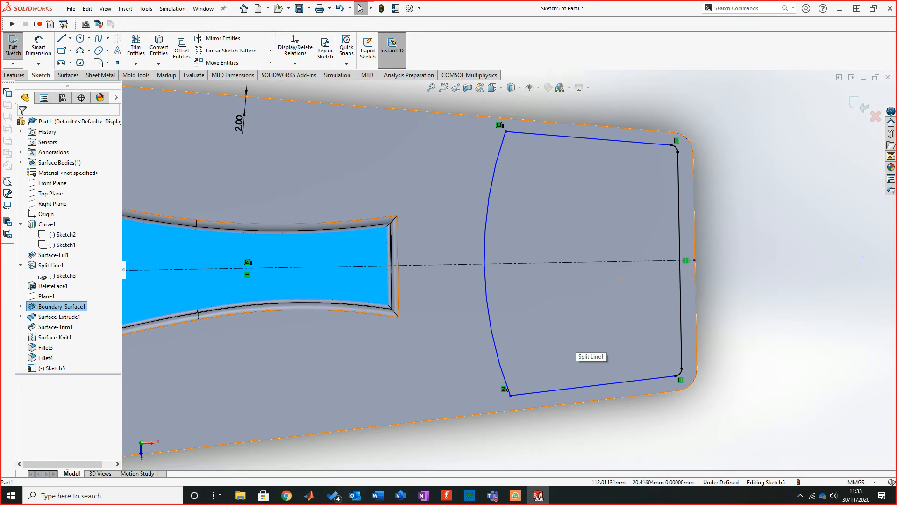
pyautogui.press('z')
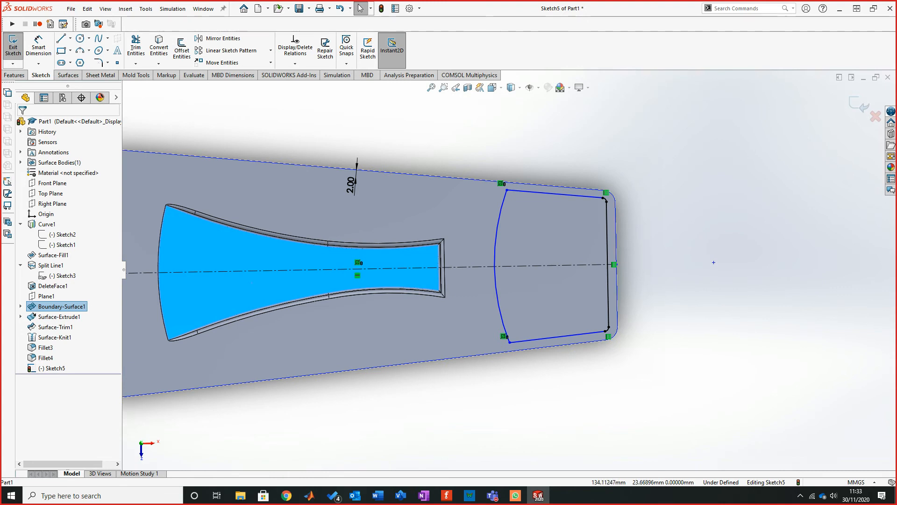
pyautogui.press('z')
# Check the sketch plane's position relative to the curved surface in the Front view, and return to the Top view
pyautogui.click(492, 87)
pyautogui.click(506, 127)
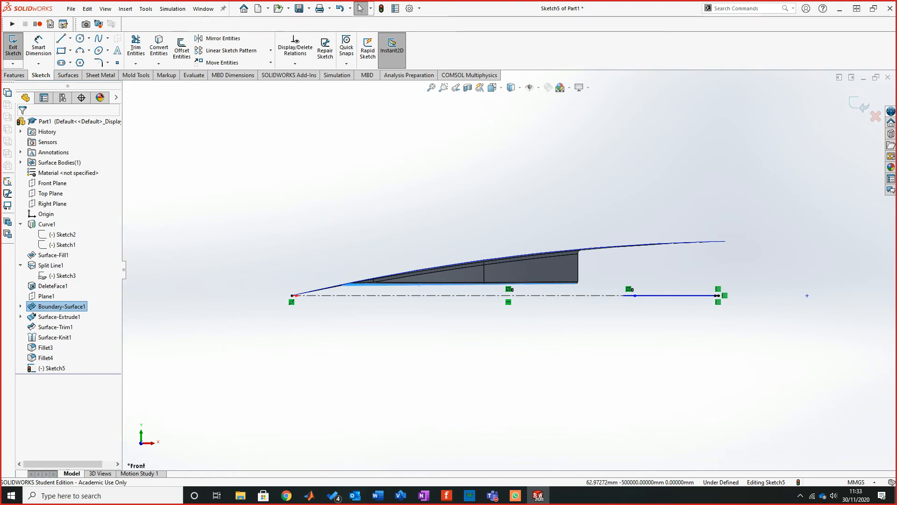
pyautogui.moveTo(807, 295); pyautogui.dragTo(785, 225, button='middle')
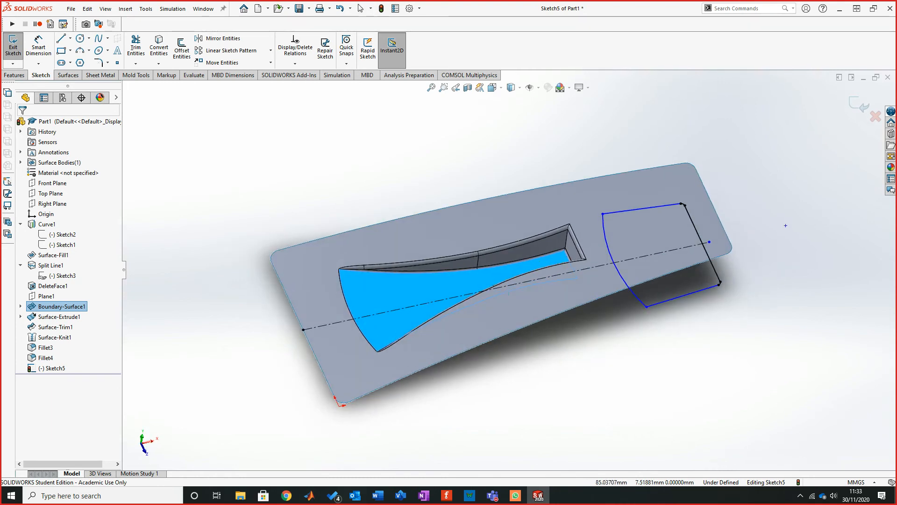
pyautogui.click(492, 87)
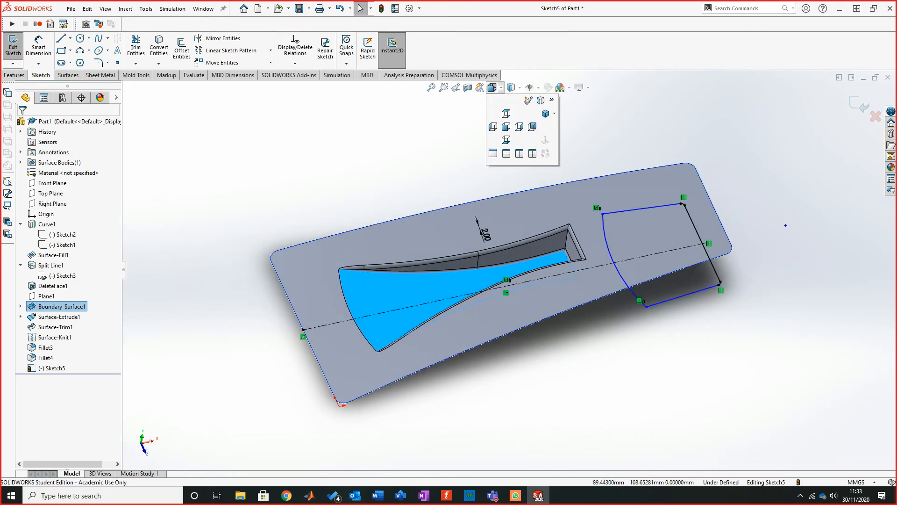
pyautogui.hotkey('ctrl', '5')
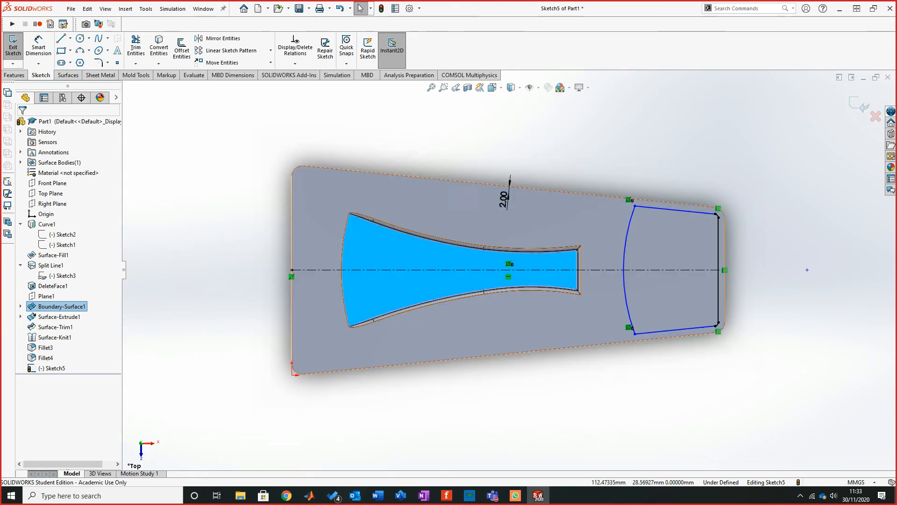
pyautogui.scroll(-4, 790, 271)
pyautogui.scroll(-1, 792, 283)
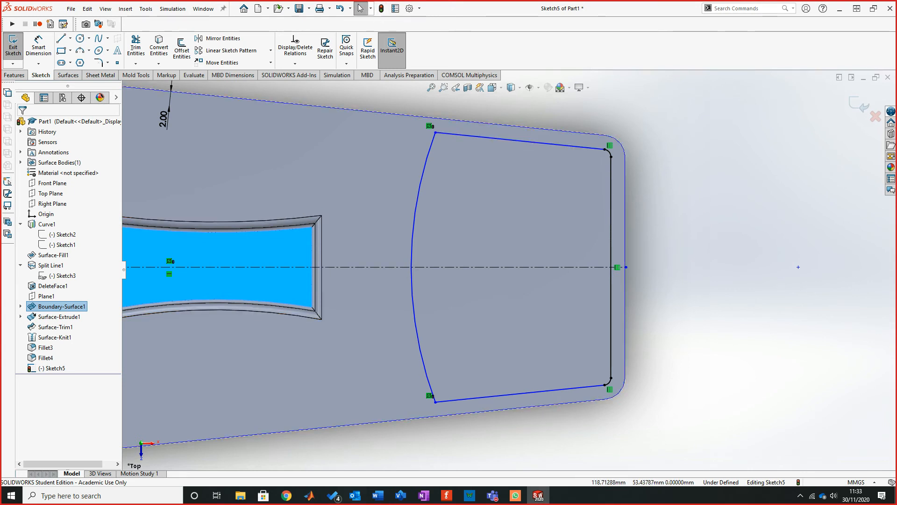
pyautogui.click(182, 47)
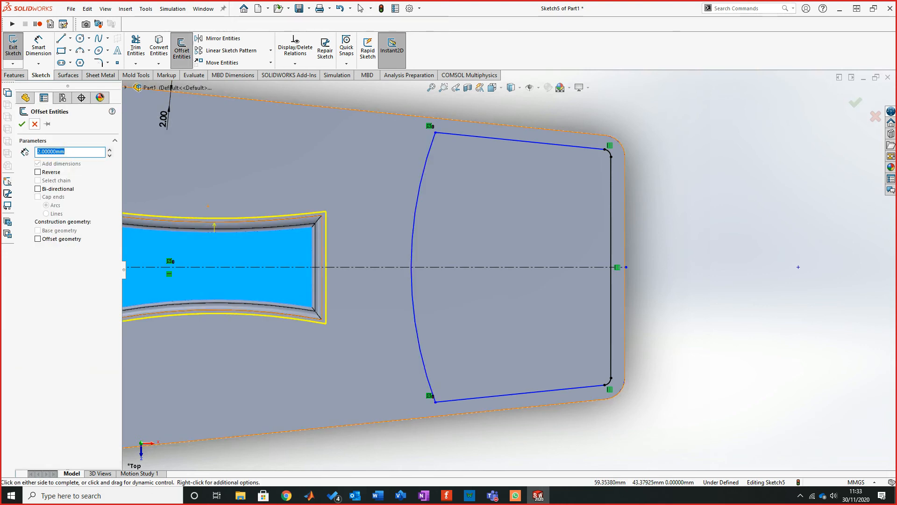
pyautogui.press('Escape')
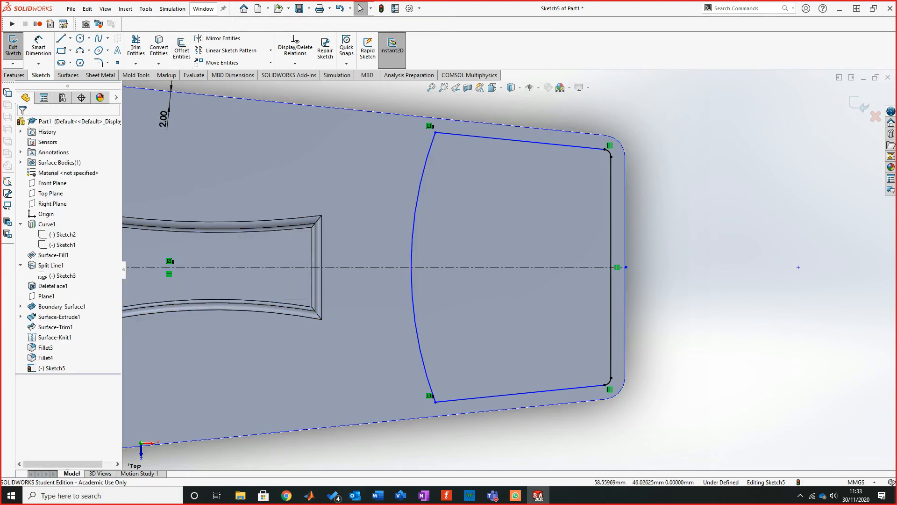
# Try to offset the arc-ended outline near the surface's narrow end 2 mm outward, including its arc, straight sides, end line and rounded corners
pyautogui.click(182, 47)
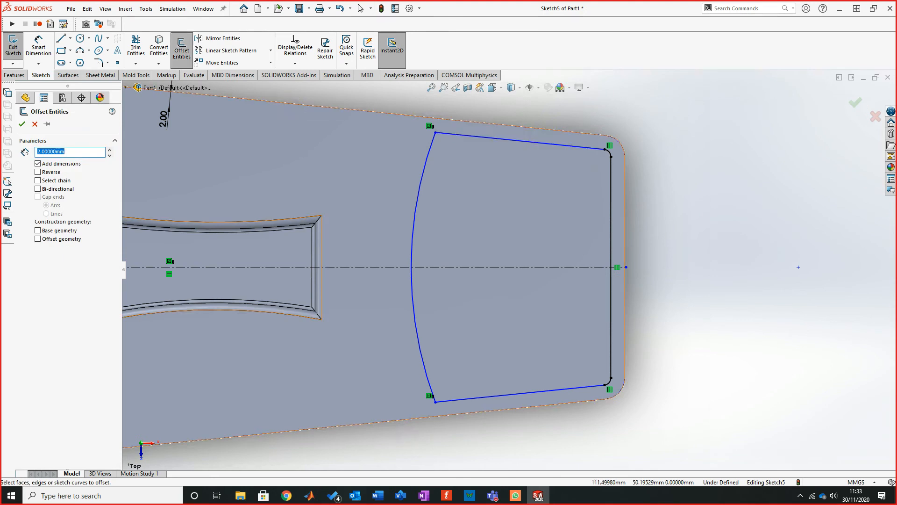
pyautogui.click(519, 140)
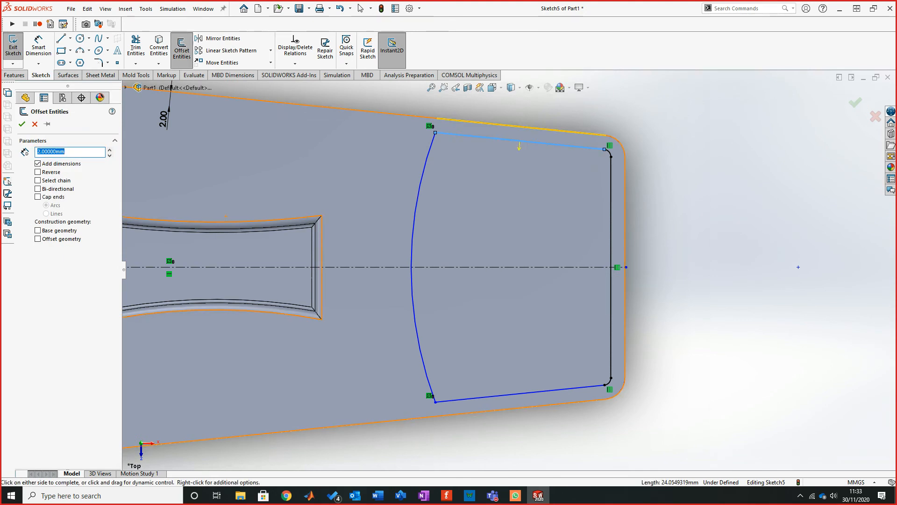
pyautogui.click(37, 172)
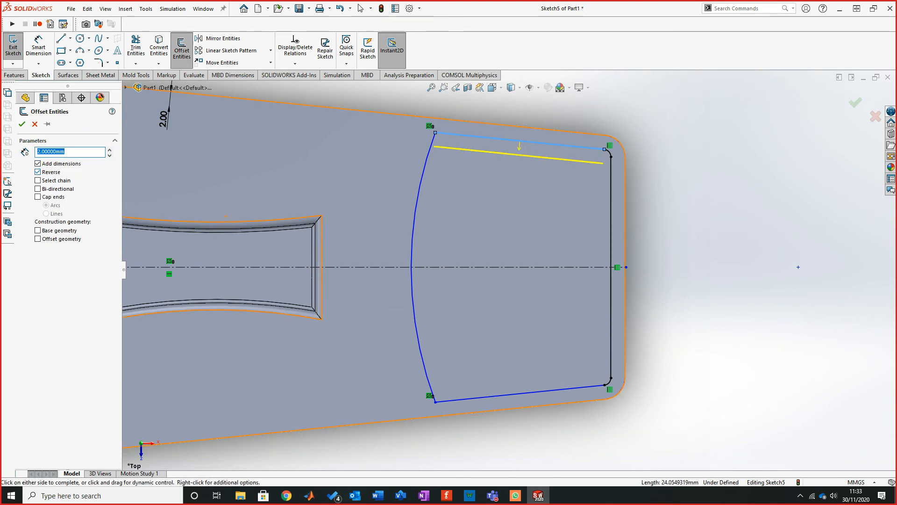
pyautogui.click(38, 180)
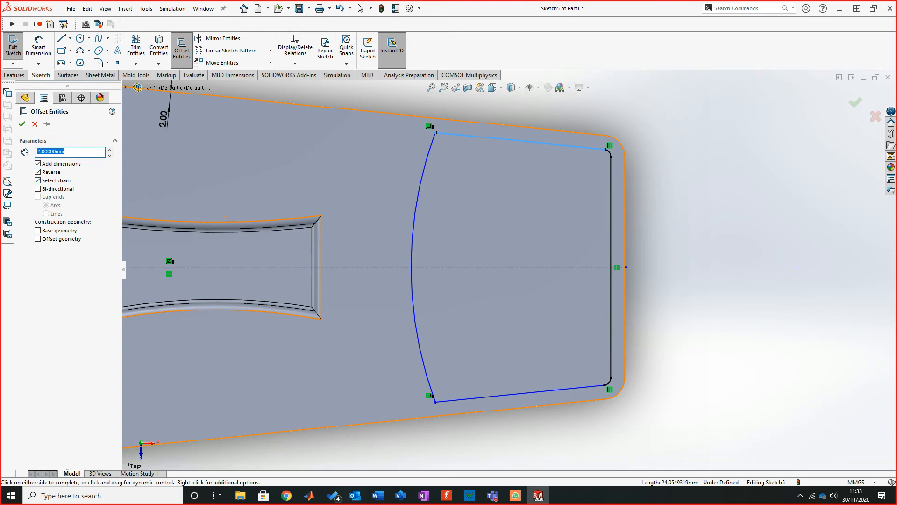
pyautogui.click(38, 180)
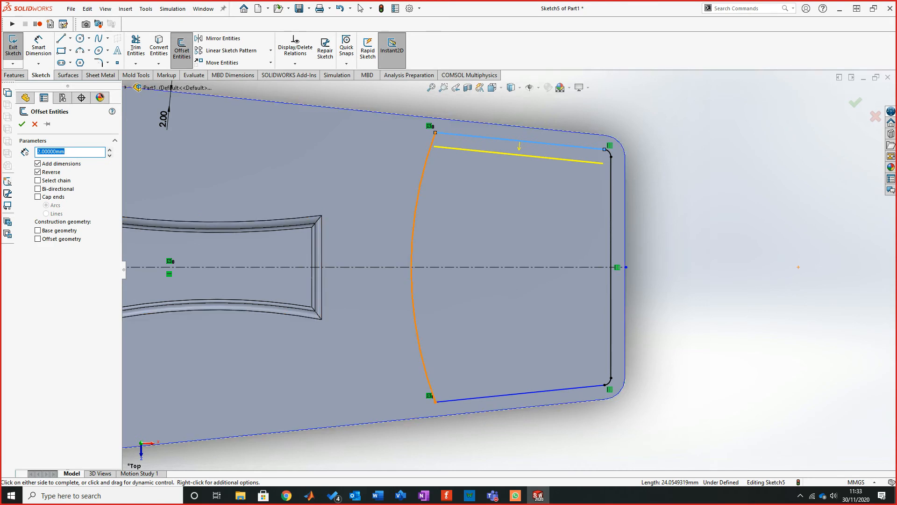
pyautogui.click(422, 182)
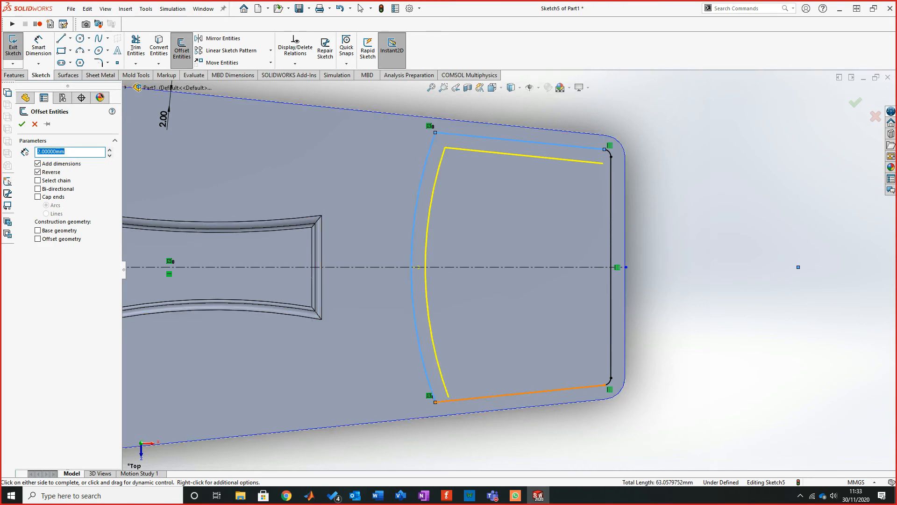
pyautogui.click(518, 393)
pyautogui.click(611, 210)
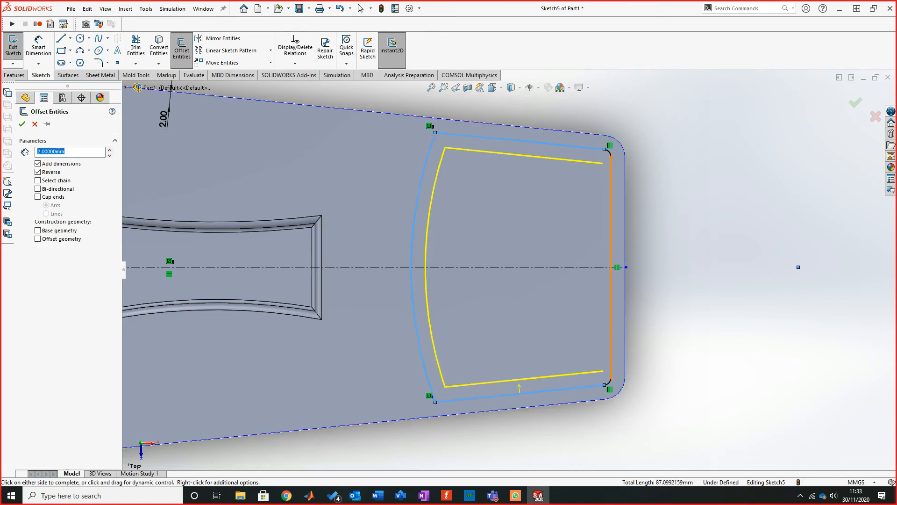
pyautogui.click(798, 267)
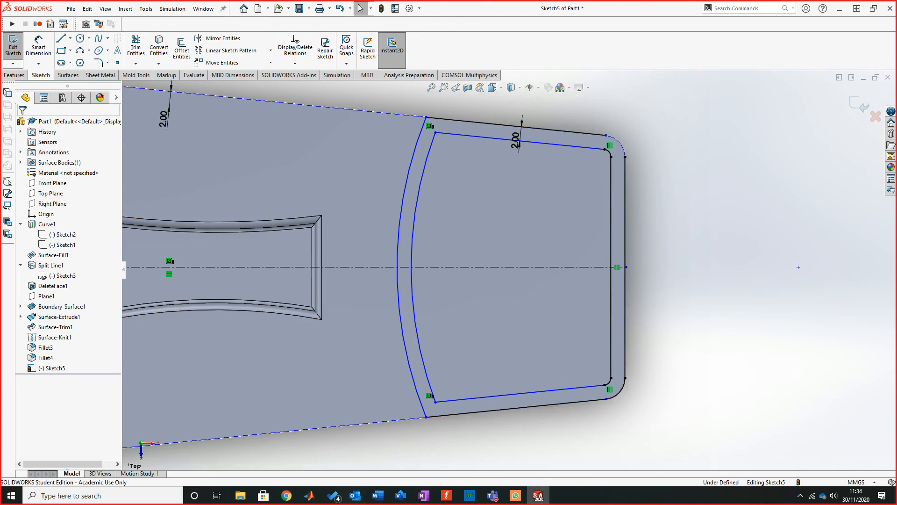
# Undo the outward offset of the arc-ended outline
pyautogui.scroll(2, 533, 311)
pyautogui.scroll(-2, 534, 311)
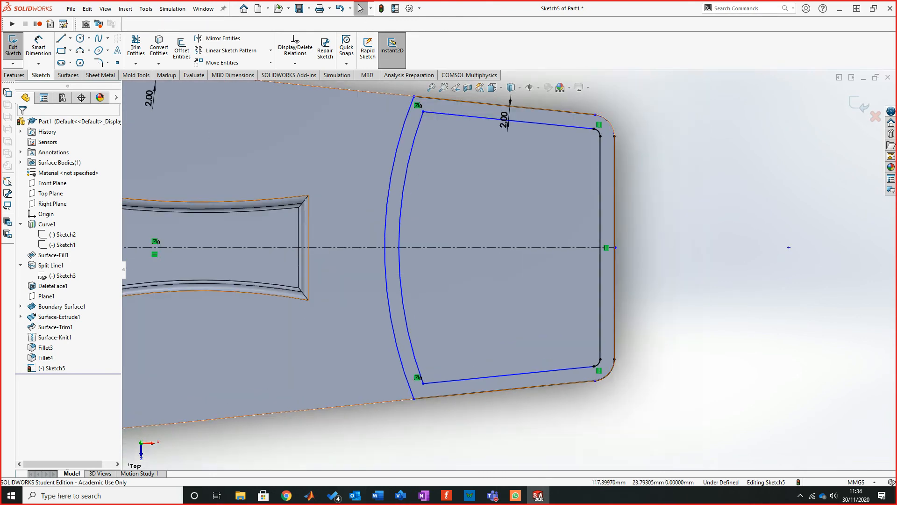
pyautogui.hotkey('ctrl', 'z')
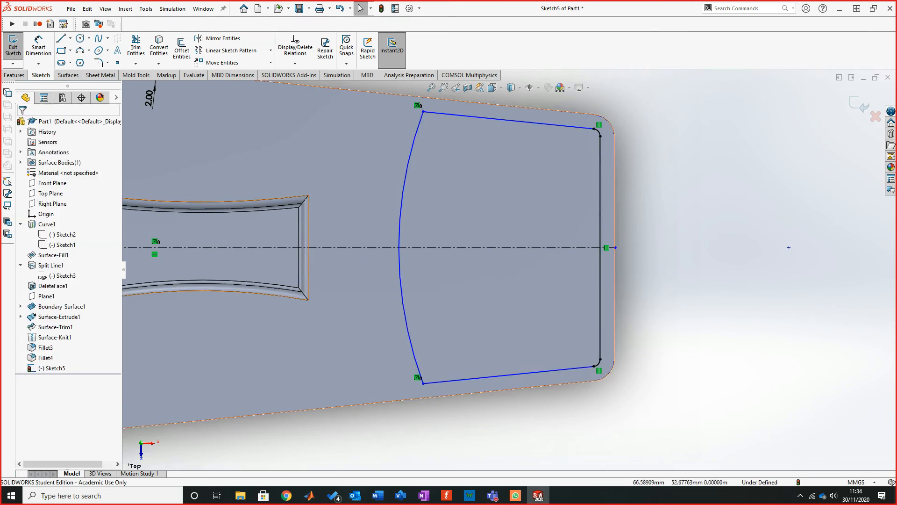
# Offset the outline's large arc, end line and two slanted sides 2 mm inward, leaving out the small corner arcs
pyautogui.click(182, 47)
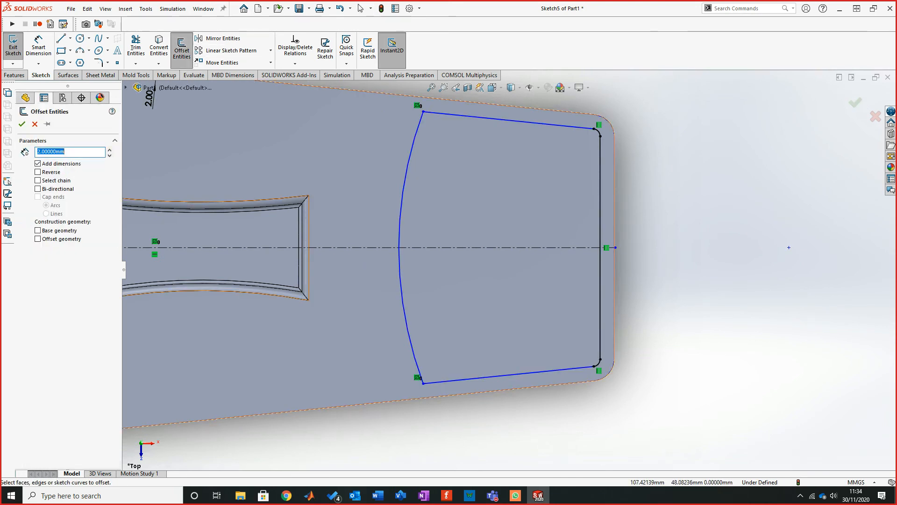
pyautogui.click(399, 247)
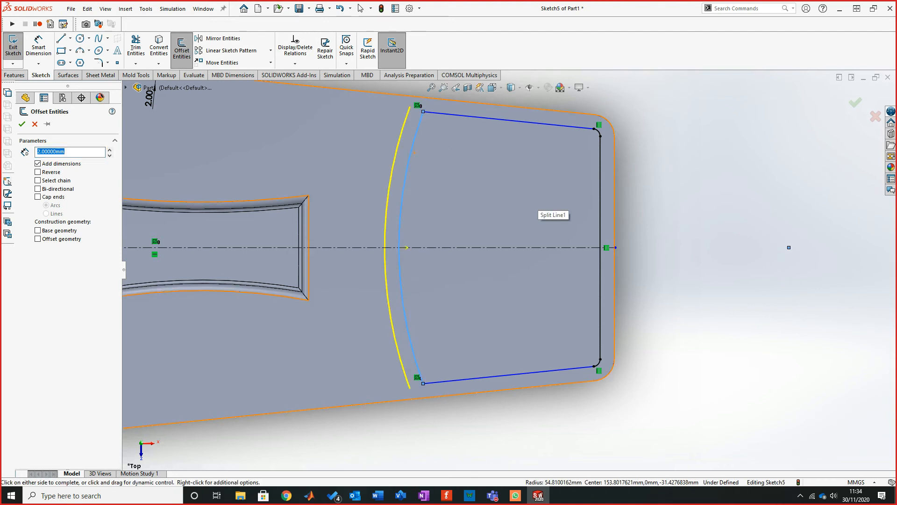
pyautogui.click(600, 155)
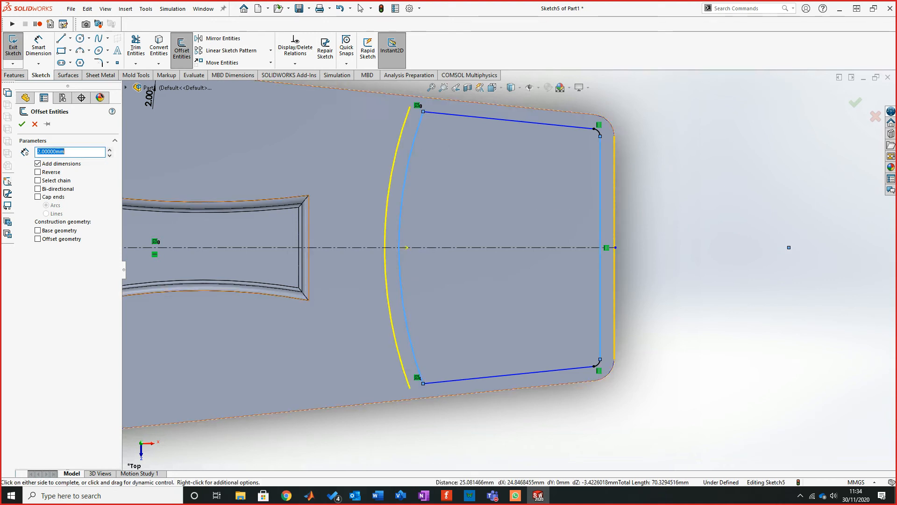
pyautogui.click(509, 120)
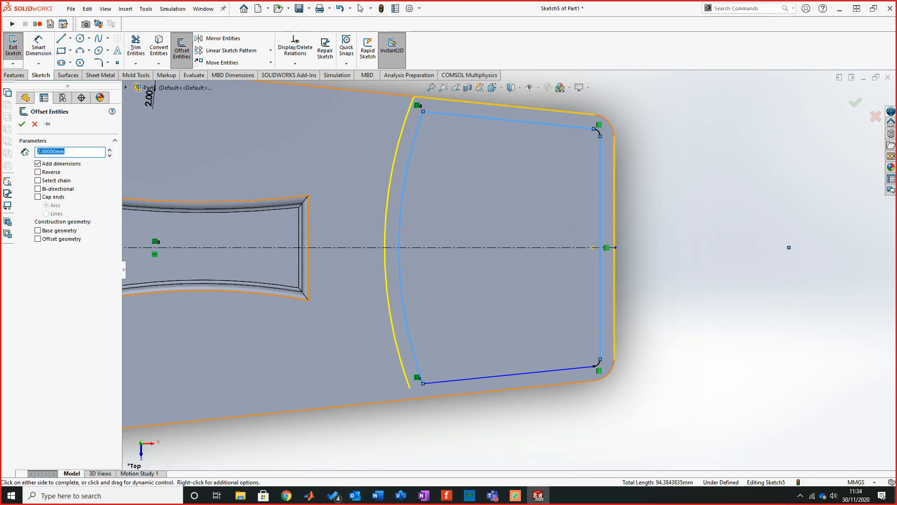
pyautogui.click(563, 370)
pyautogui.click(38, 172)
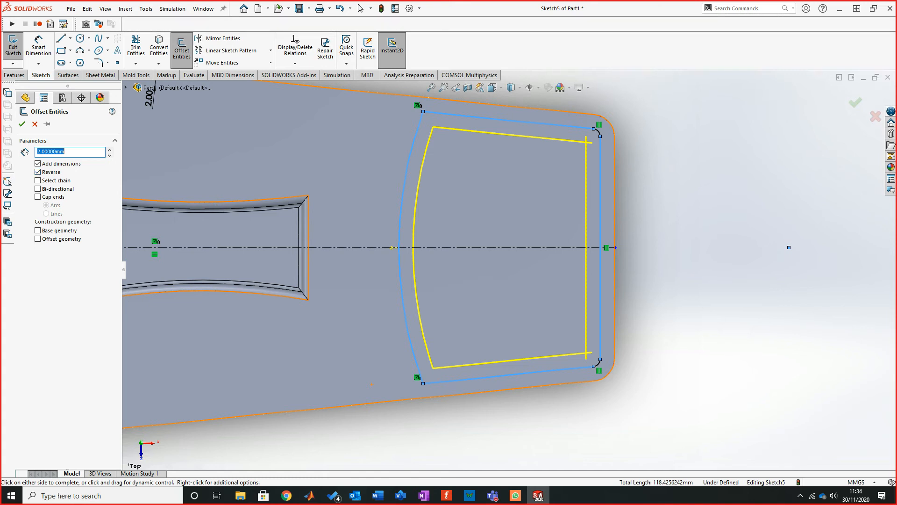
pyautogui.press('Return')
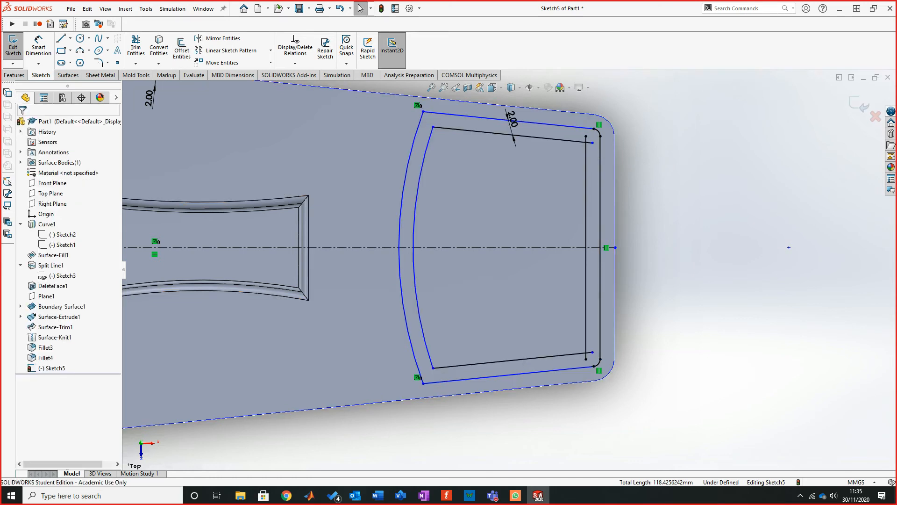
# Trim the overhanging line ends at both narrow-end corners of the inner outline with Trim to closest
pyautogui.click(135, 47)
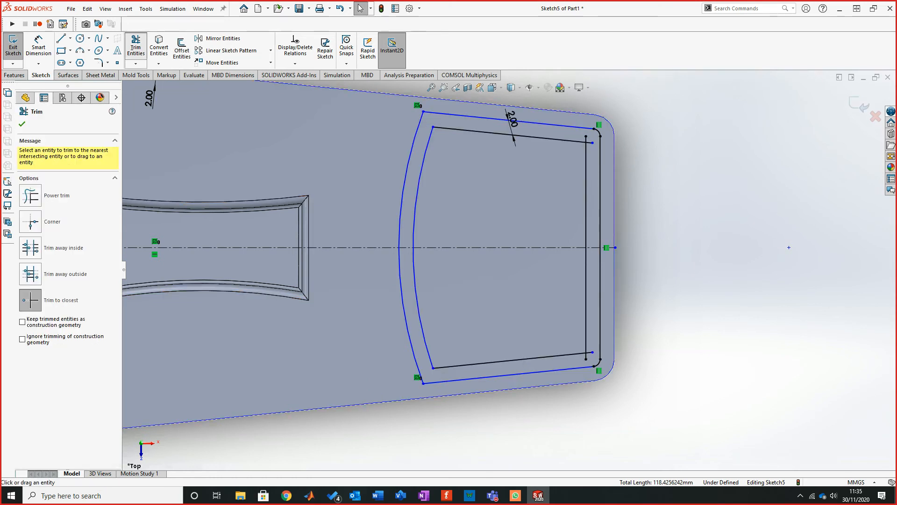
pyautogui.scroll(-5, 605, 115)
pyautogui.click(546, 186)
pyautogui.click(557, 197)
pyautogui.scroll(5, 499, 157)
pyautogui.scroll(-8, 519, 421)
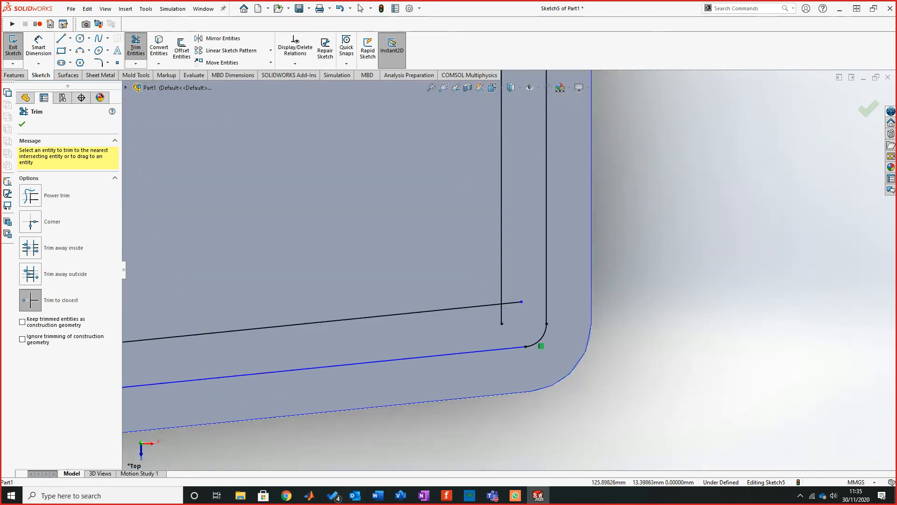
pyautogui.click(509, 234)
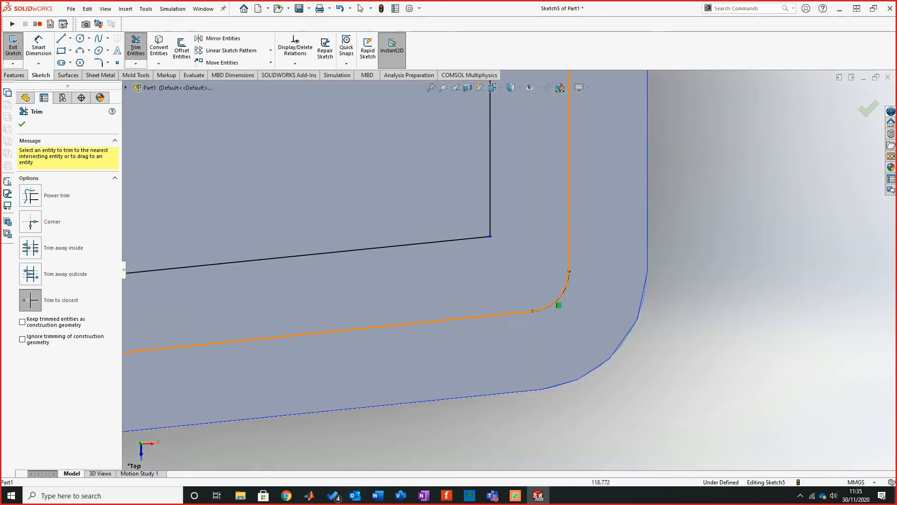
pyautogui.press('Escape')
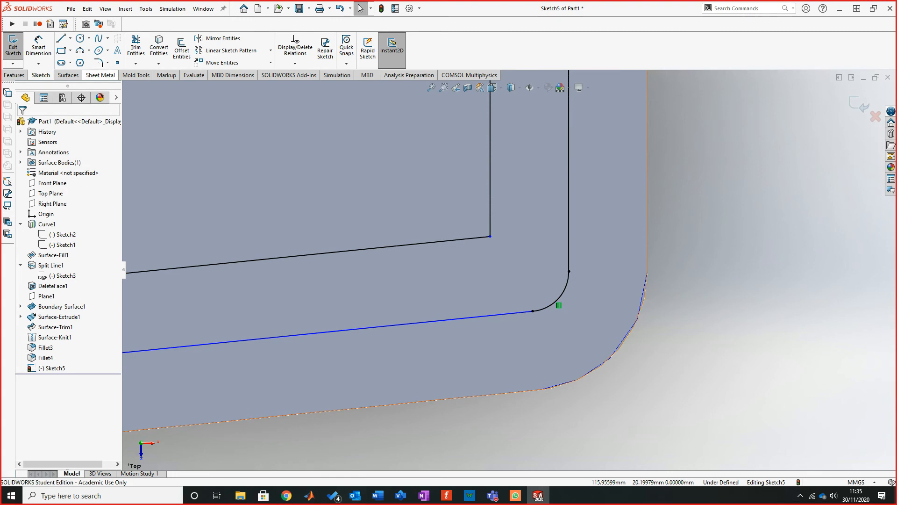
pyautogui.click(98, 62)
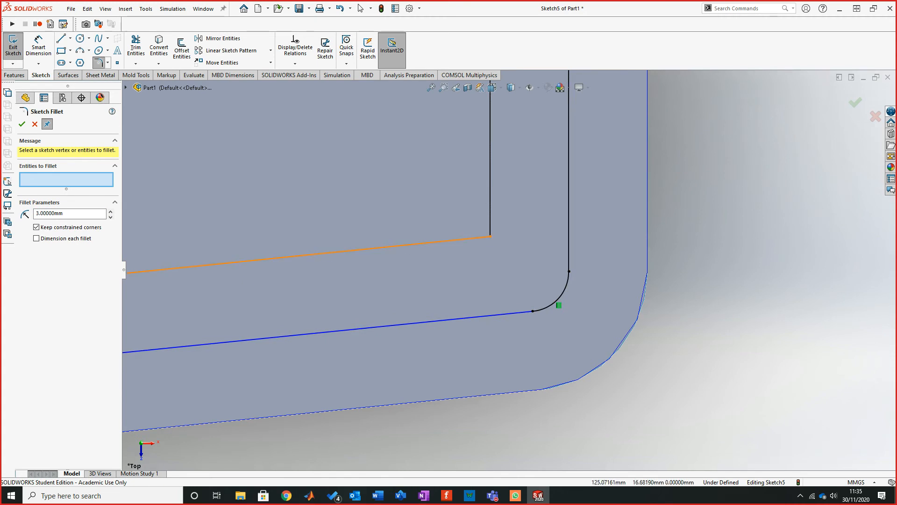
pyautogui.scroll(5, 632, 201)
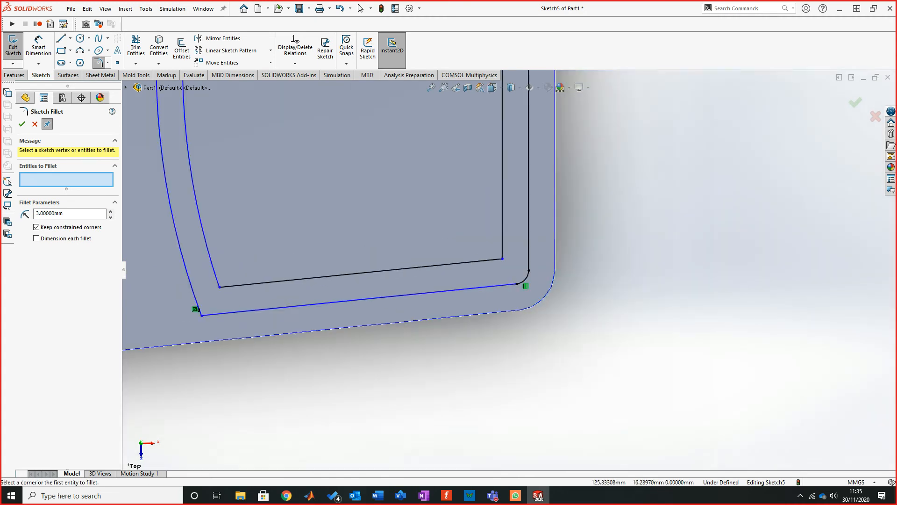
pyautogui.press('Escape')
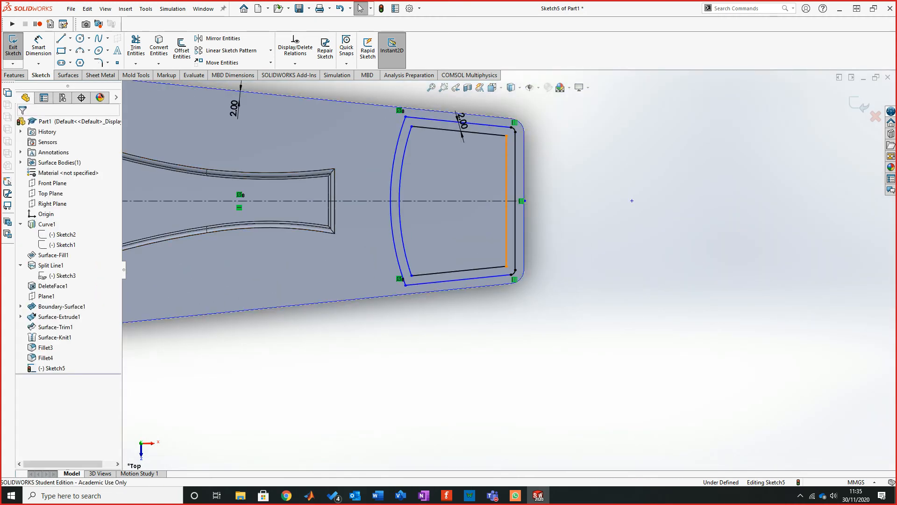
# Delete the Offset0 relation from the inner outline's end line
pyautogui.click(506, 253)
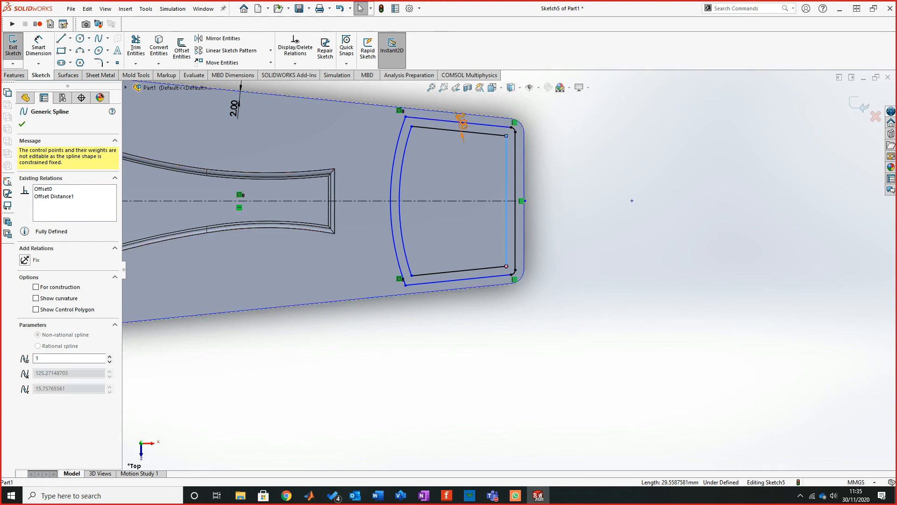
pyautogui.press('Escape')
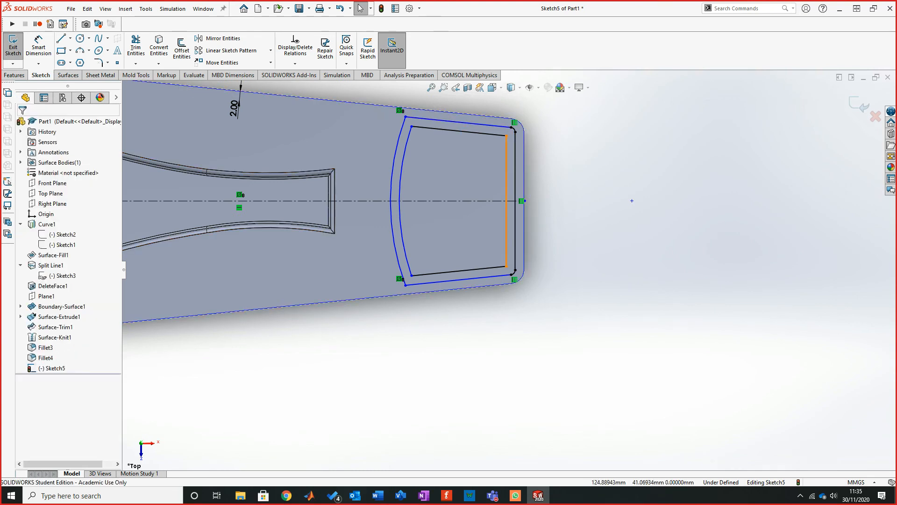
pyautogui.click(506, 233)
pyautogui.click(43, 188)
pyautogui.press('Delete')
pyautogui.press('Escape')
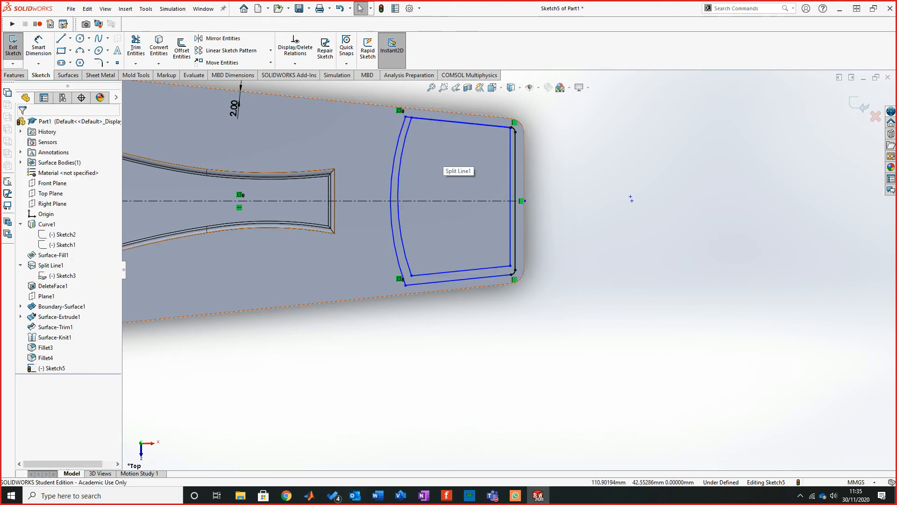
# Try to move the inner outline's upper slanted line, and undo both the move and the offset relation's deletion
pyautogui.moveTo(453, 122); pyautogui.dragTo(451, 133)
pyautogui.hotkey('ctrl', 'z')
pyautogui.hotkey('ctrl', 'z')
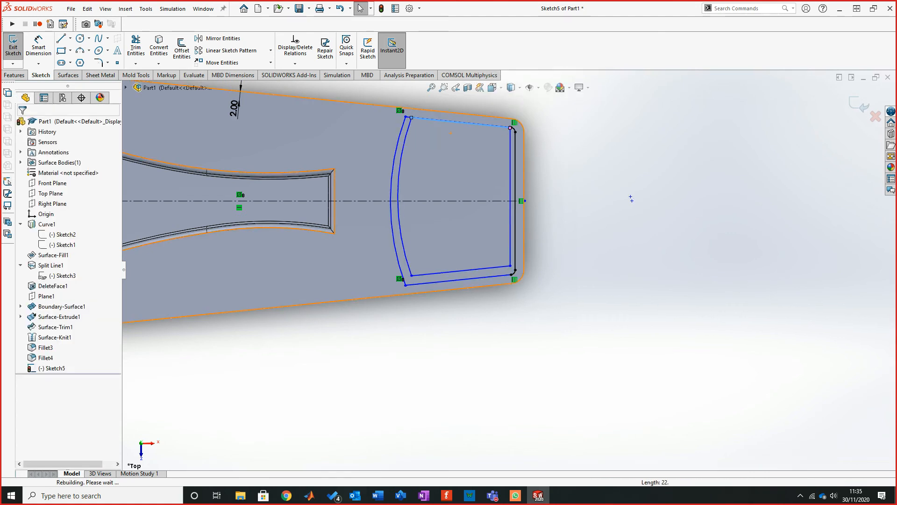
pyautogui.click(632, 201)
pyautogui.scroll(-5, 632, 201)
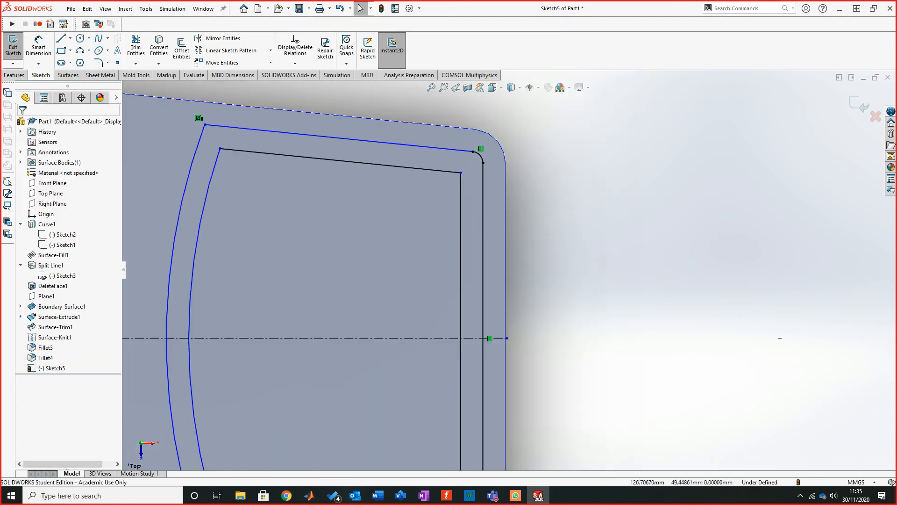
pyautogui.click(460, 172)
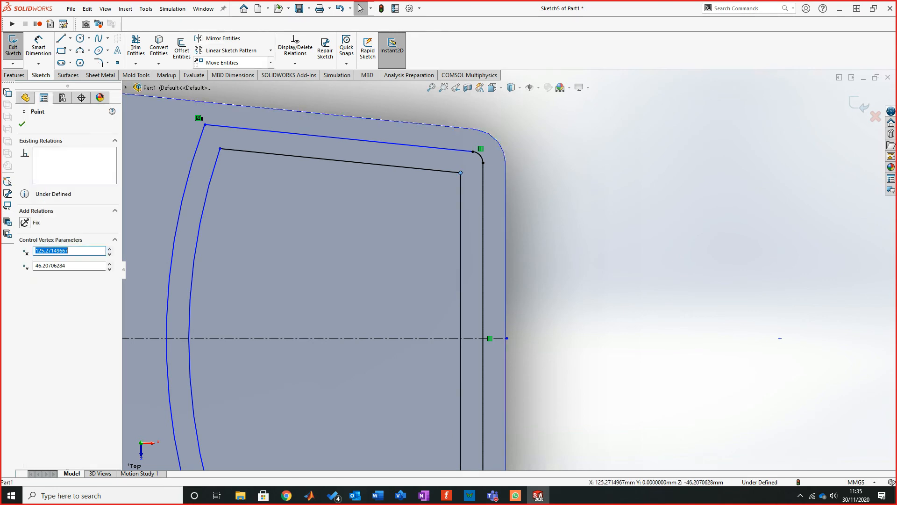
pyautogui.click(98, 62)
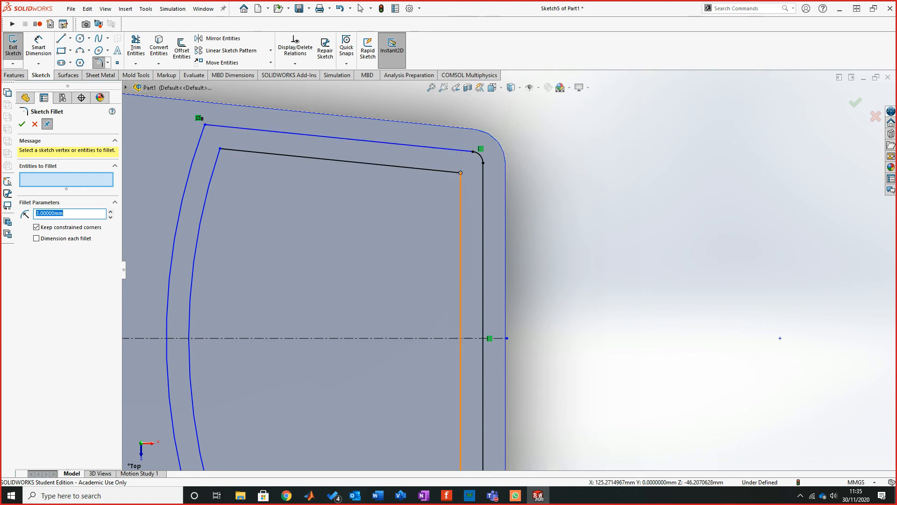
pyautogui.press('Escape')
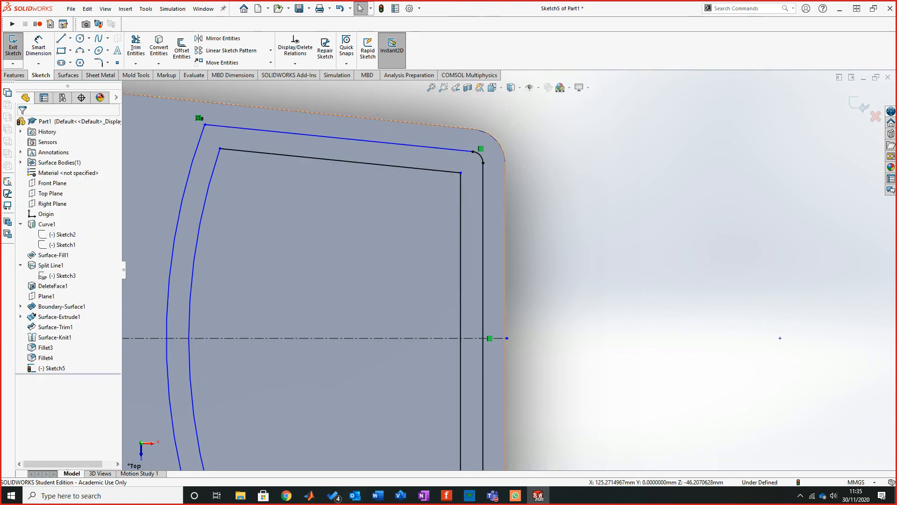
pyautogui.click(381, 160)
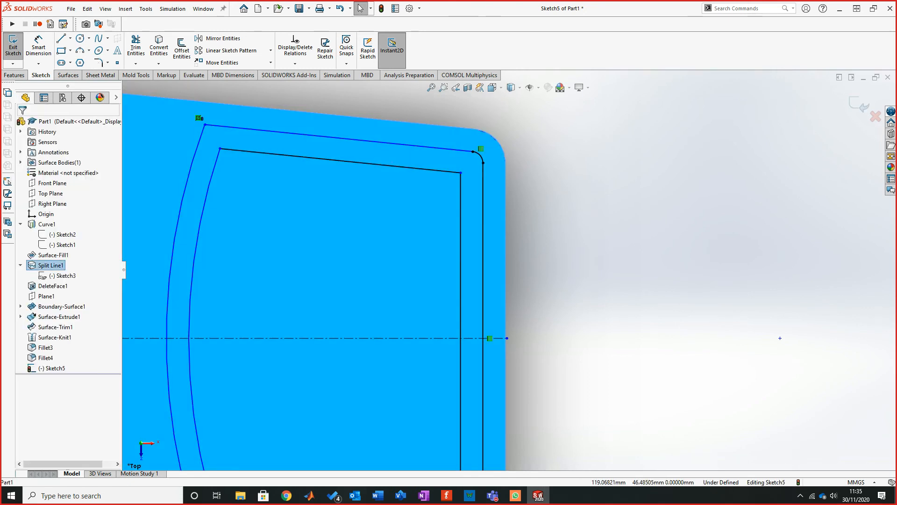
# Try deleting the Offset0 relation from the inner outline's upper slanted line, and undo the deletion
pyautogui.click(381, 164)
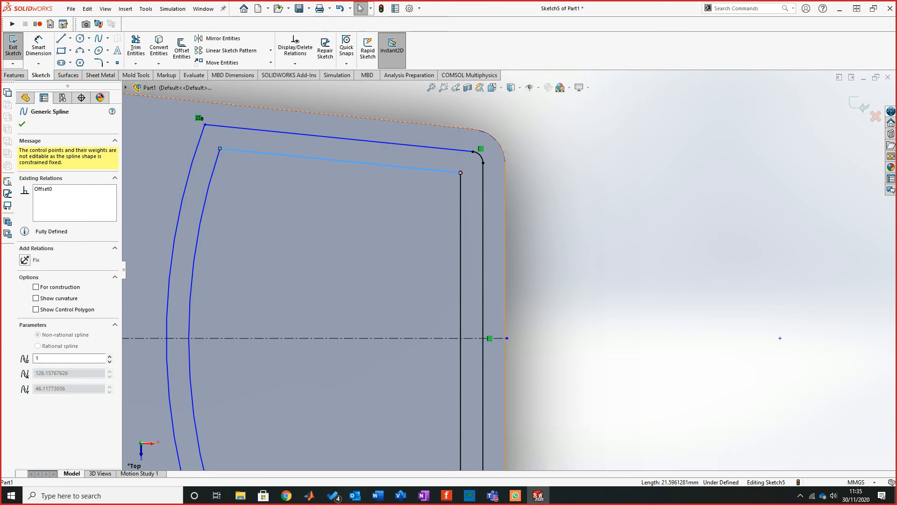
pyautogui.click(51, 189)
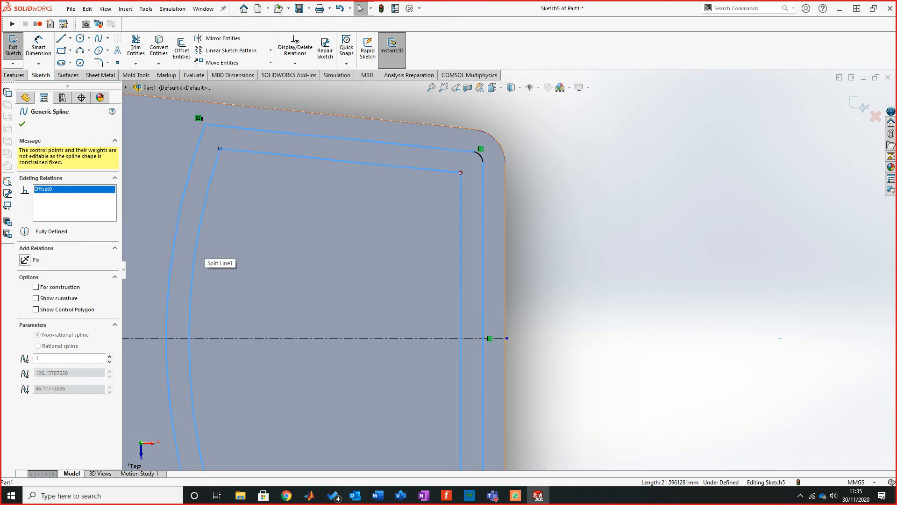
pyautogui.press('Delete')
pyautogui.scroll(4, 509, 270)
pyautogui.scroll(-1, 527, 294)
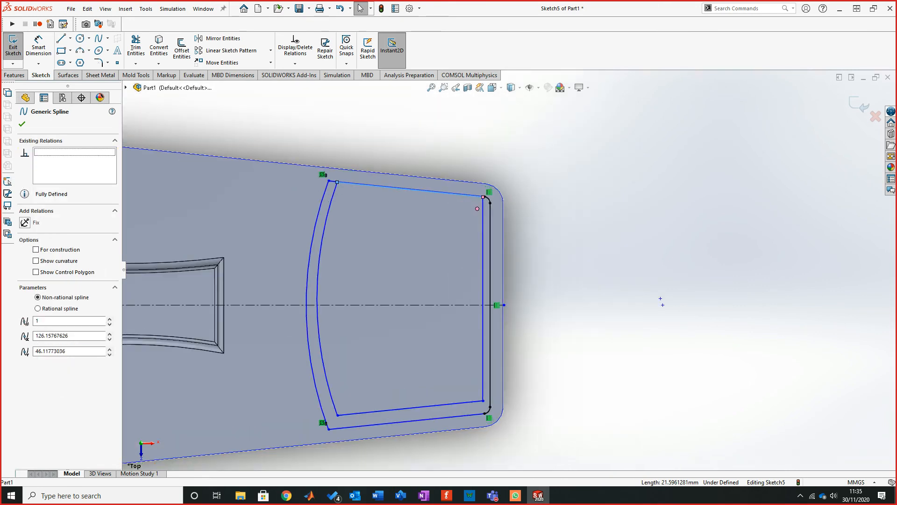
pyautogui.hotkey('ctrl', 'z')
pyautogui.press('Escape')
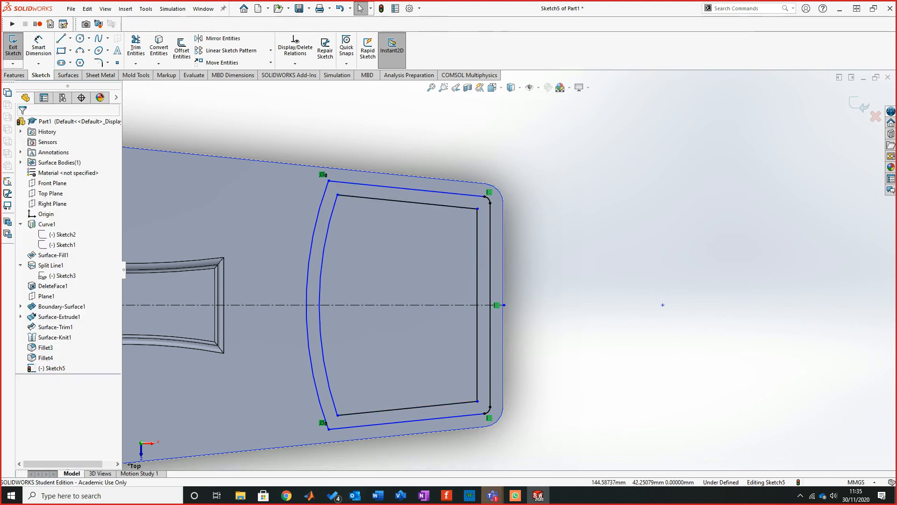
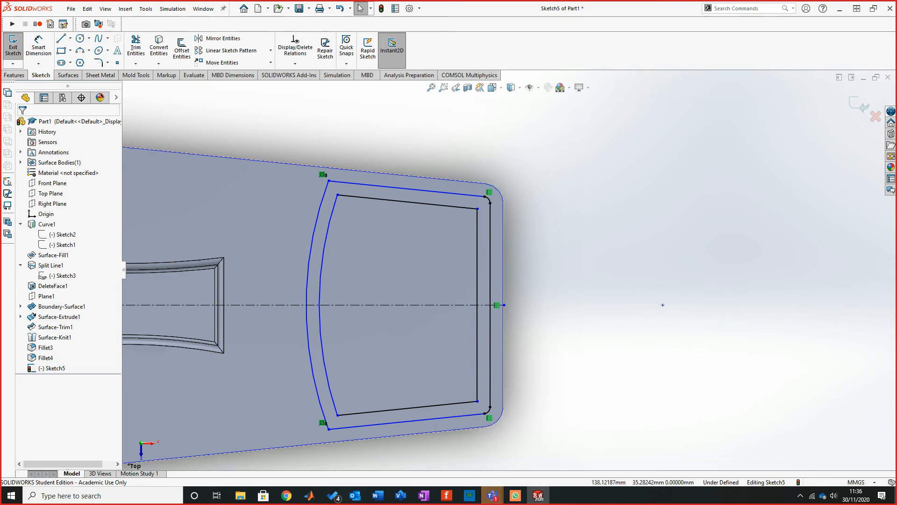
# Examine the spacing between the inner and outer outlines at the two narrow-end corners
pyautogui.scroll(-4, 478, 195)
pyautogui.scroll(-3, 486, 197)
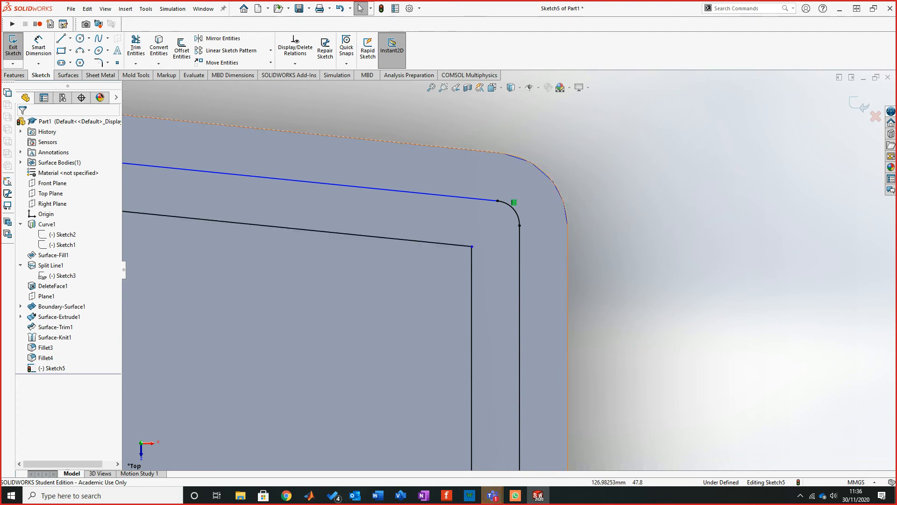
pyautogui.scroll(7, 688, 362)
pyautogui.scroll(4, 689, 362)
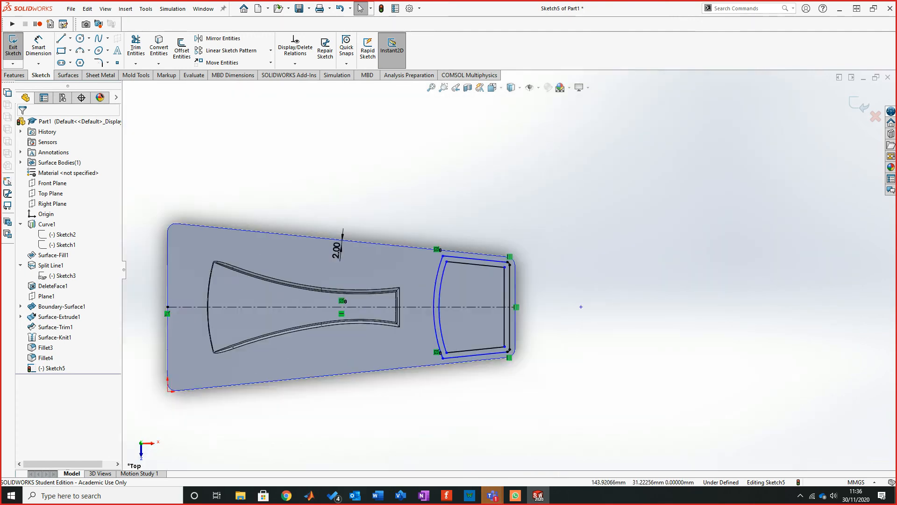
pyautogui.scroll(-4, 654, 260)
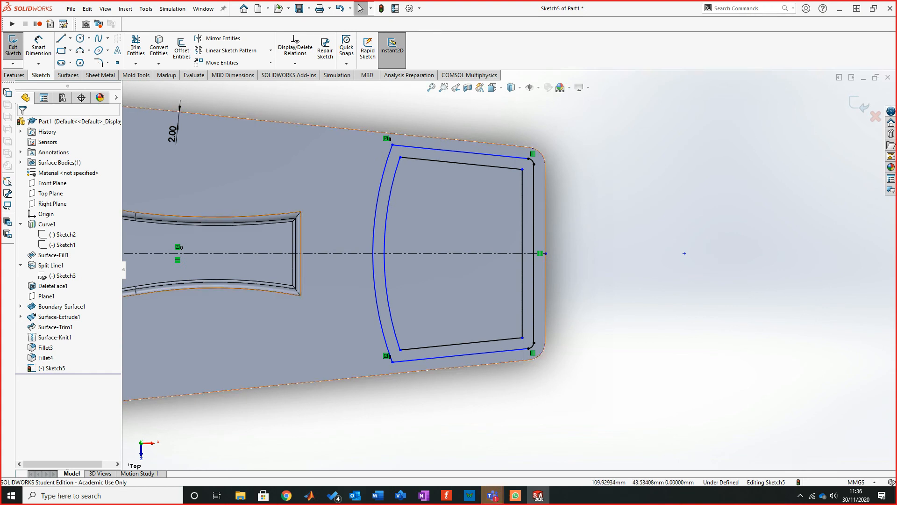
pyautogui.scroll(-3, 511, 366)
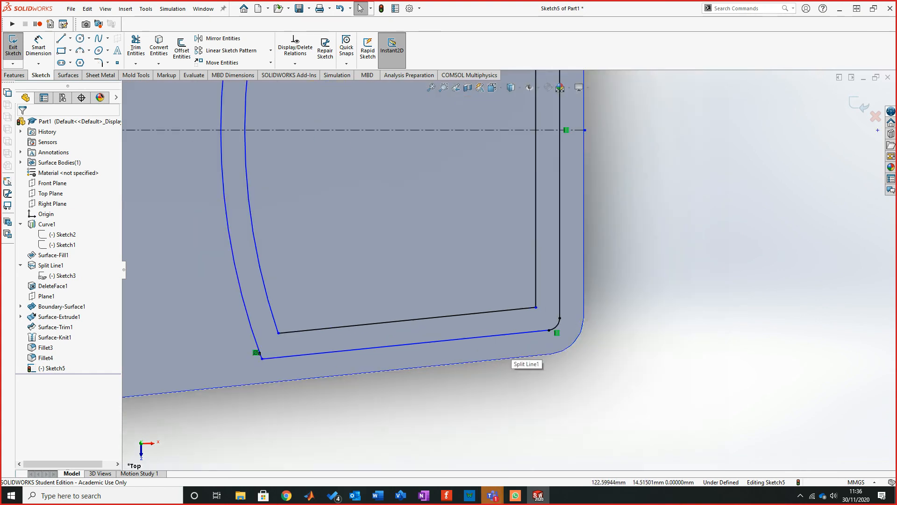
pyautogui.click(509, 270)
pyautogui.scroll(4, 509, 269)
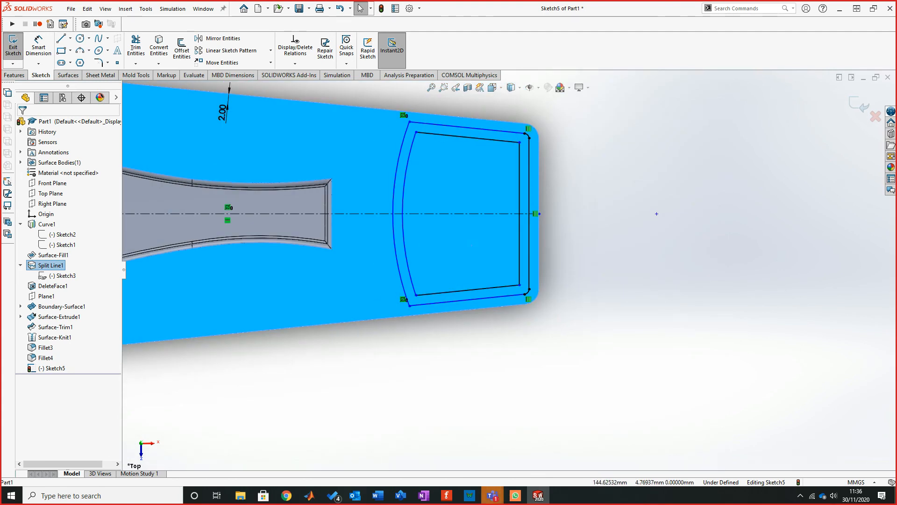
pyautogui.press('Escape')
# Delete the Offset0 relation from the inner outline's lower slanted line
pyautogui.scroll(-4, 529, 282)
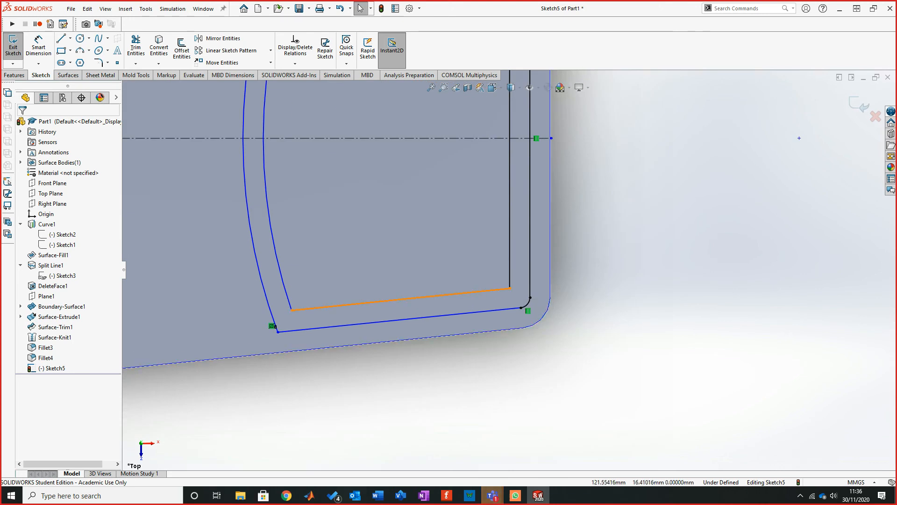
pyautogui.click(400, 299)
pyautogui.click(43, 188)
pyautogui.press('Delete')
pyautogui.scroll(3, 510, 271)
pyautogui.scroll(-4, 437, 267)
pyautogui.press('Escape')
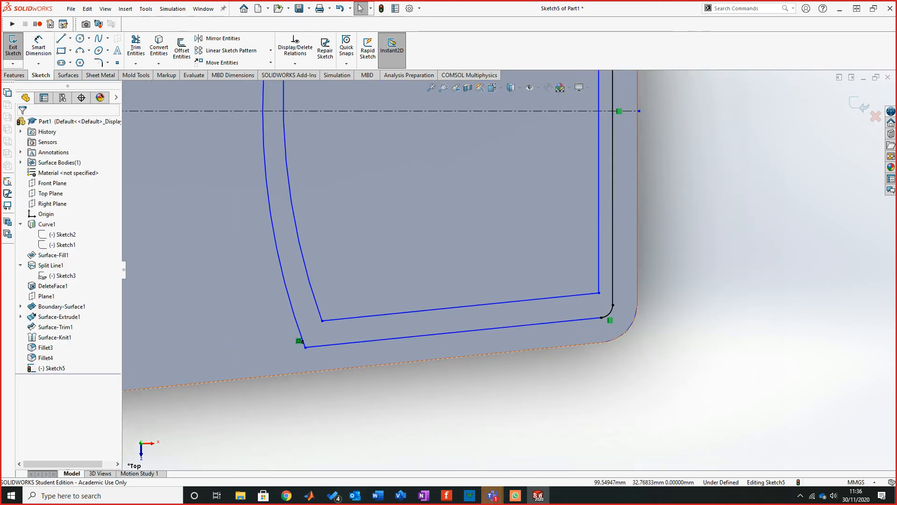
# Try to dimension the gap between the end lines of the inner and outer outlines
pyautogui.click(599, 197)
pyautogui.click(613, 233)
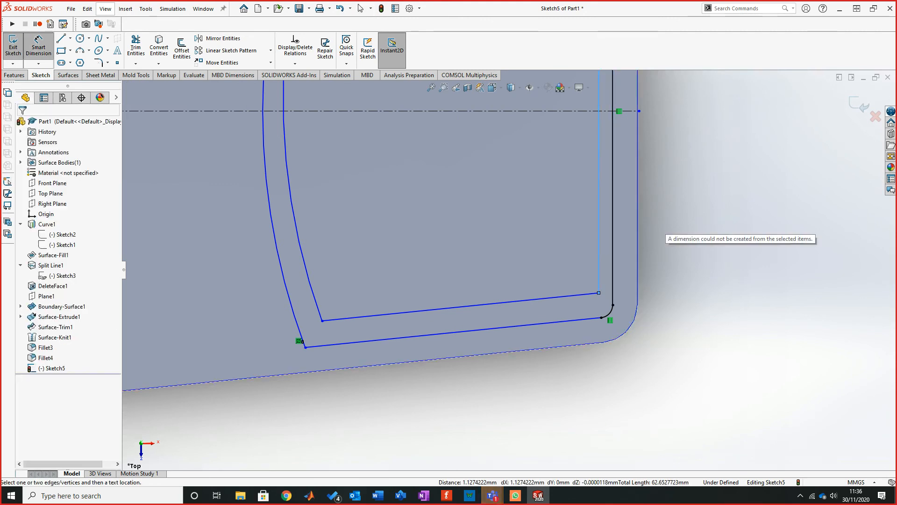
pyautogui.scroll(4, 710, 240)
pyautogui.scroll(-3, 720, 253)
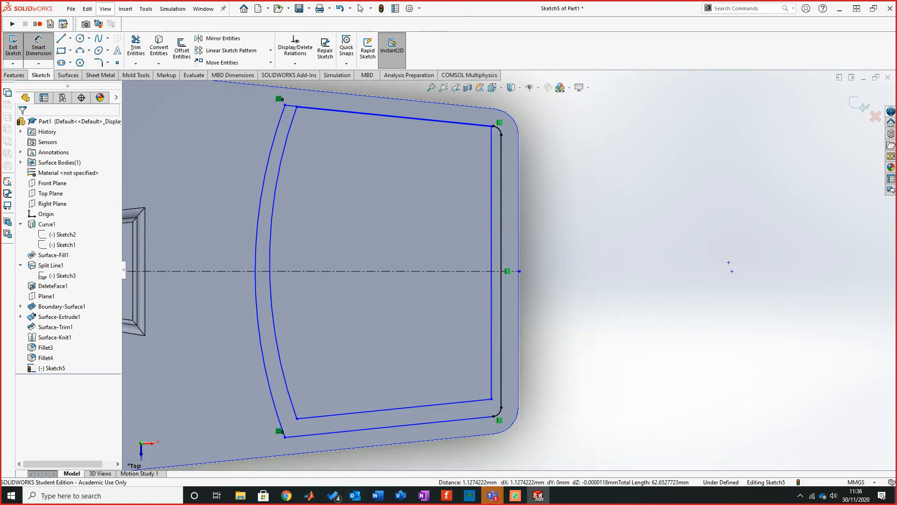
pyautogui.press('Escape')
# Try to move the inner outline's upper narrow-end corner point, and undo the move
pyautogui.scroll(3, 481, 85)
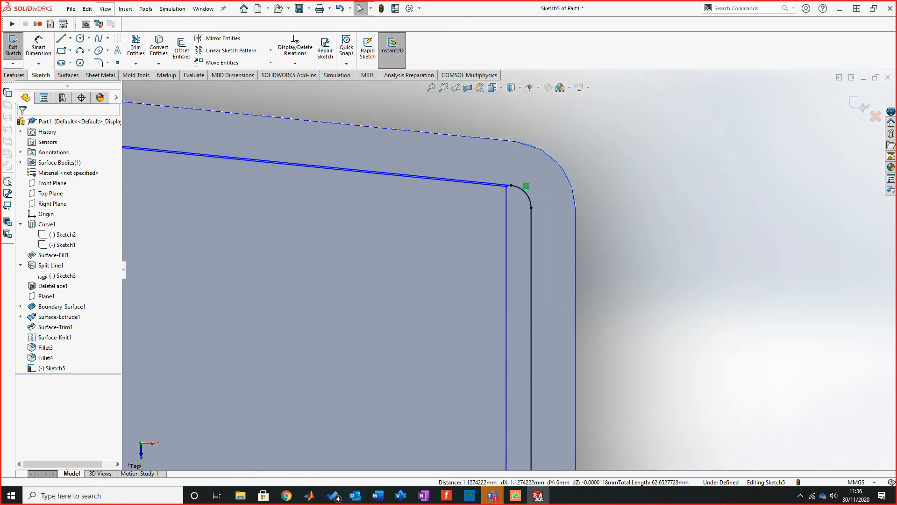
pyautogui.click(507, 186)
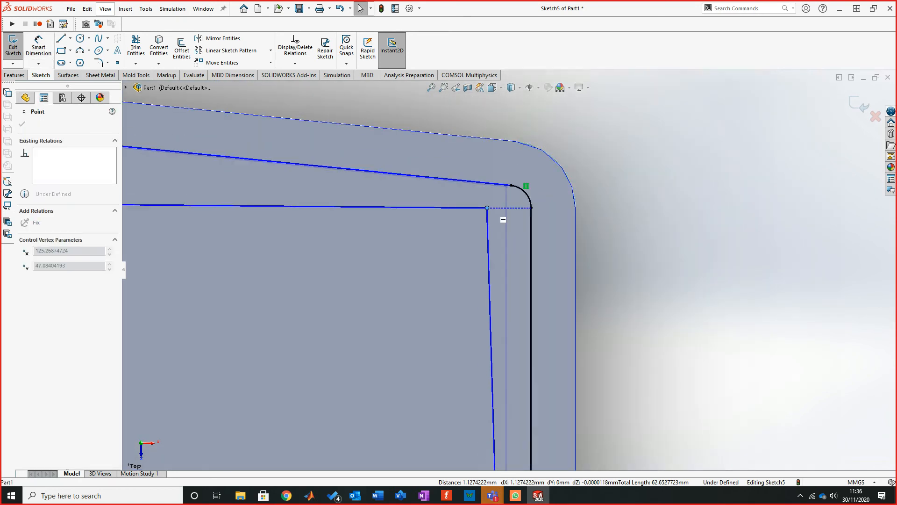
pyautogui.scroll(3, 503, 304)
pyautogui.scroll(-1, 649, 333)
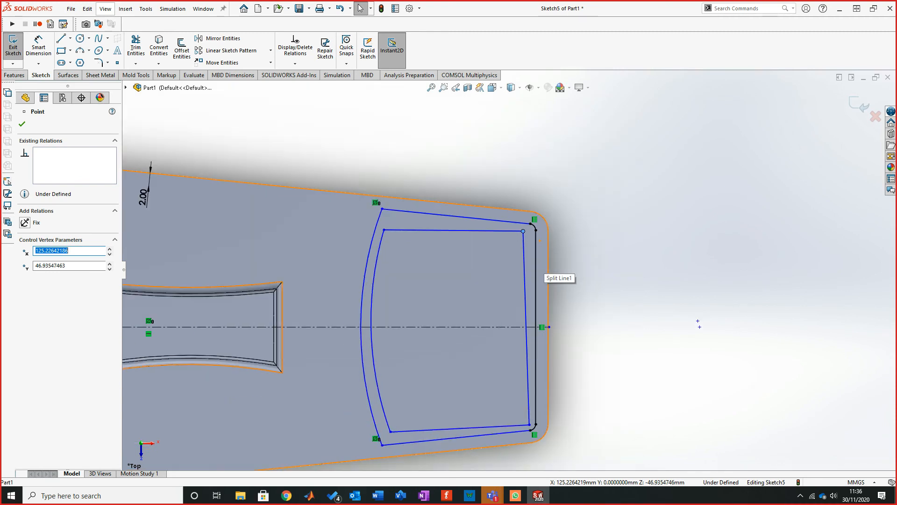
pyautogui.hotkey('ctrl', 'z')
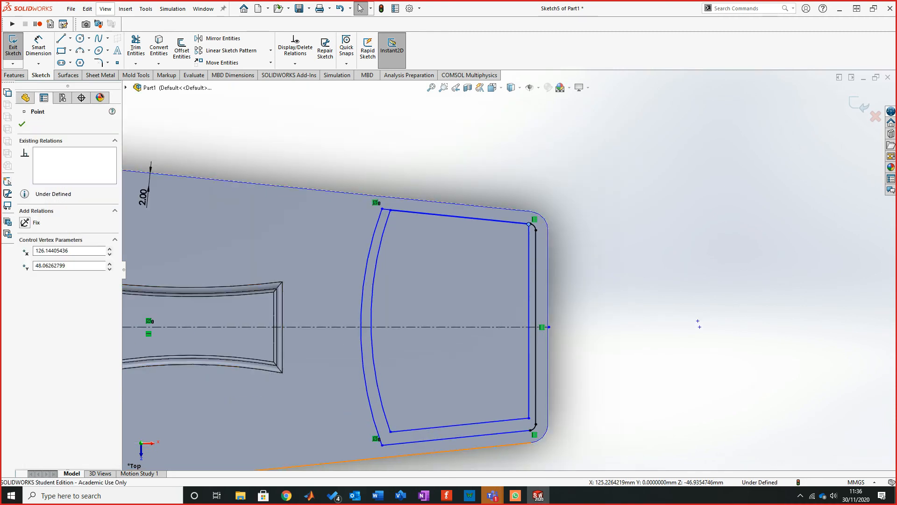
# Try to dimension the gap between the two lower slanted lines, and undo the deletion of the inner outline's offset relation
pyautogui.click(158, 46)
pyautogui.press('Escape')
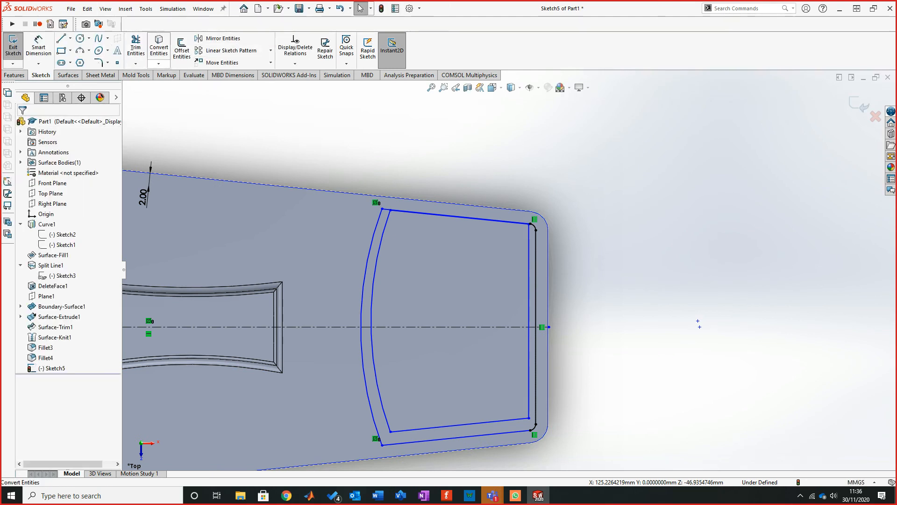
pyautogui.click(39, 47)
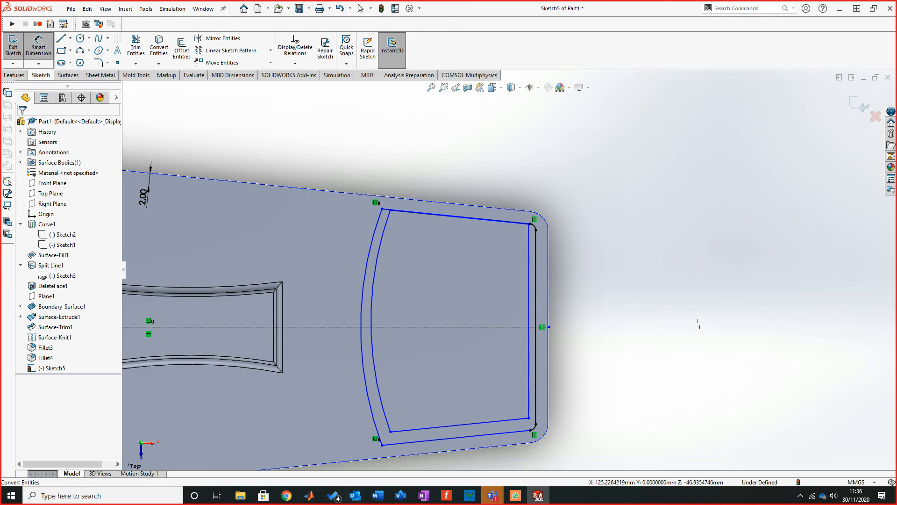
pyautogui.click(447, 439)
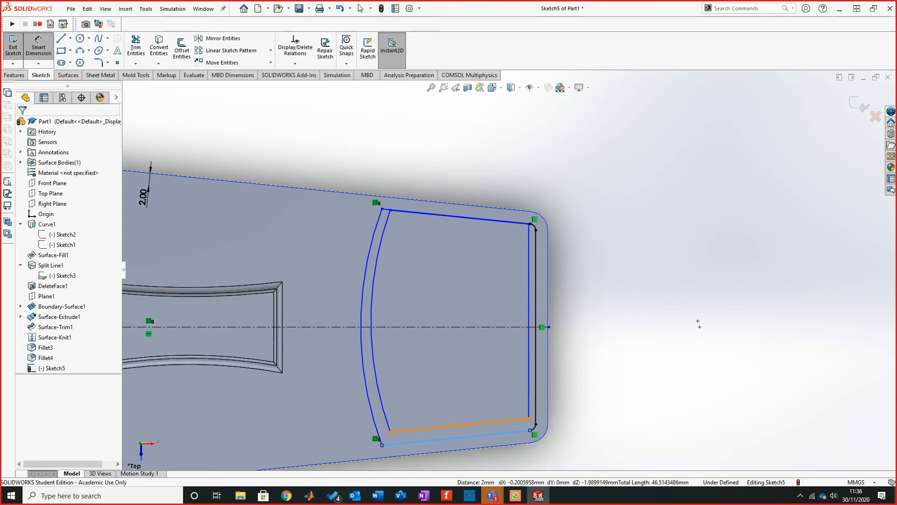
pyautogui.click(460, 425)
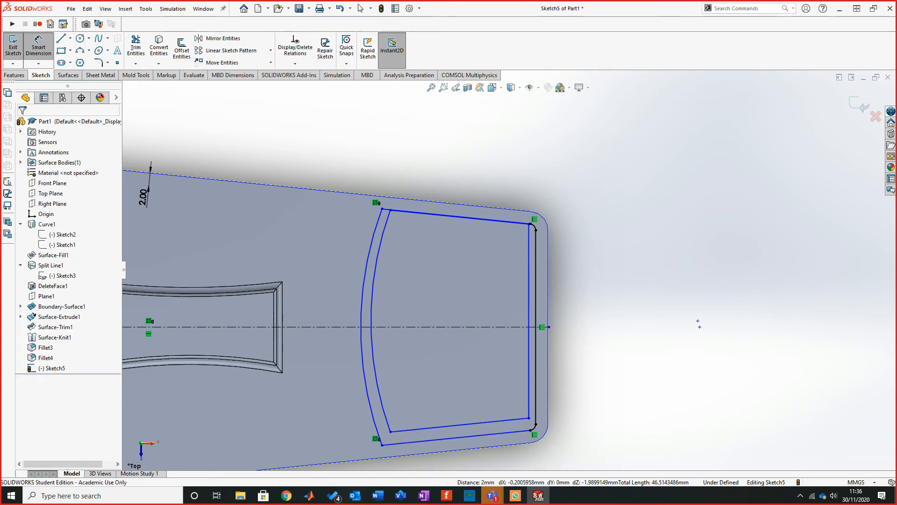
pyautogui.hotkey('ctrl', 'z')
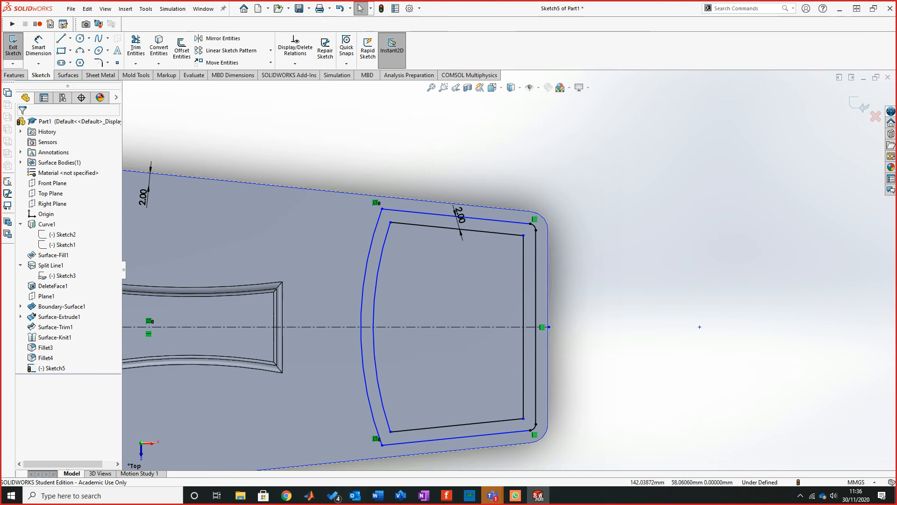
# Exit the sketch and split the curved surface with a projection Split Line, using Sketch5's double outline
pyautogui.moveTo(700, 326)
pyautogui.mouseDown(button='middle')
pyautogui.moveTo(661, 300)
pyautogui.moveTo(644, 243)
pyautogui.moveTo(620, 245)
pyautogui.mouseUp(button='middle')
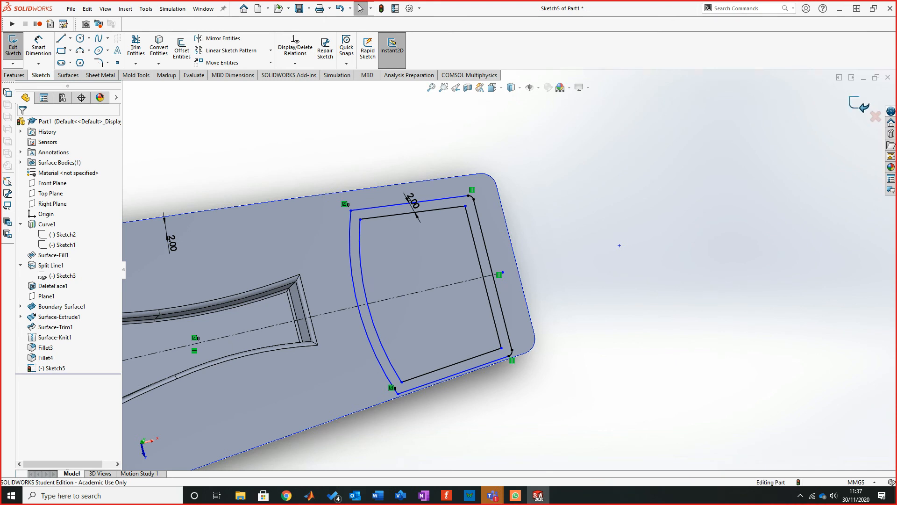
pyautogui.hotkey('ctrl', 'b')
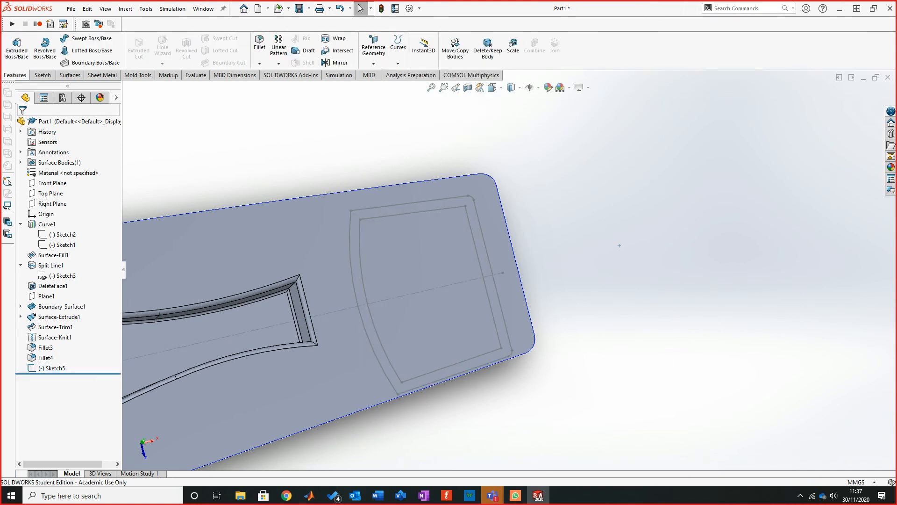
pyautogui.click(399, 44)
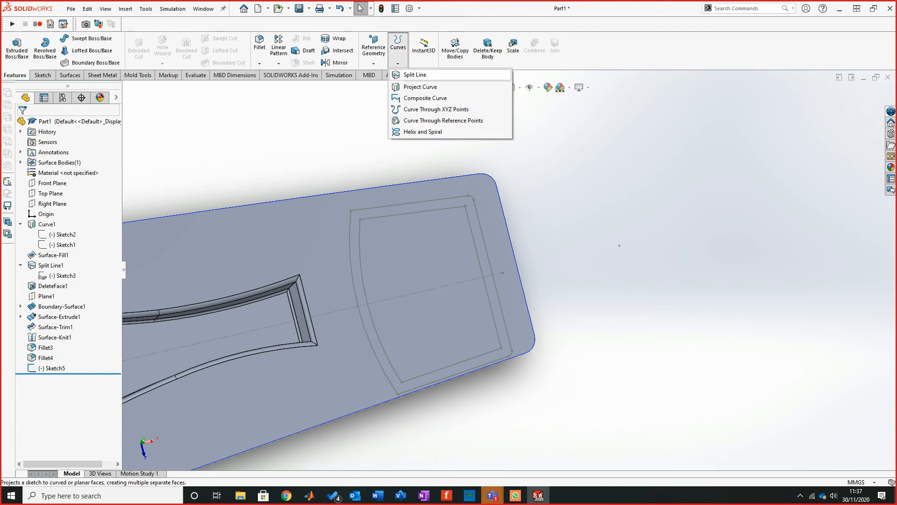
pyautogui.click(414, 75)
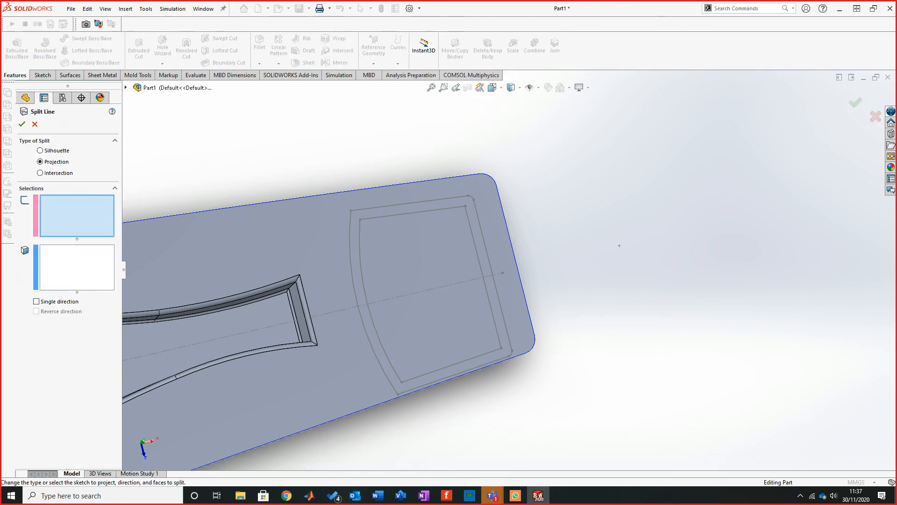
pyautogui.click(356, 299)
pyautogui.moveTo(504, 299)
pyautogui.mouseDown(button='middle')
pyautogui.moveTo(501, 260)
pyautogui.moveTo(588, 260)
pyautogui.moveTo(601, 248)
pyautogui.moveTo(507, 264)
pyautogui.mouseUp(button='middle')
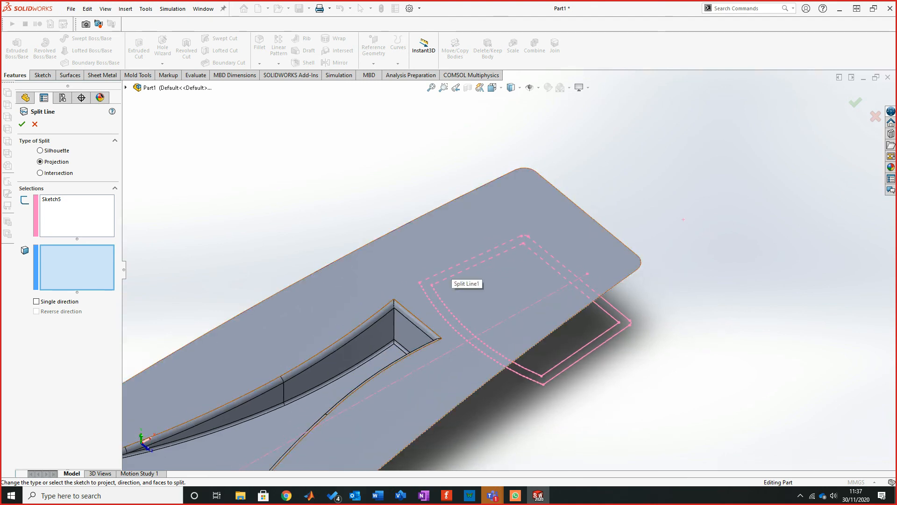
pyautogui.moveTo(507, 264); pyautogui.dragTo(426, 269, button='middle')
pyautogui.click(514, 266)
pyautogui.press('Return')
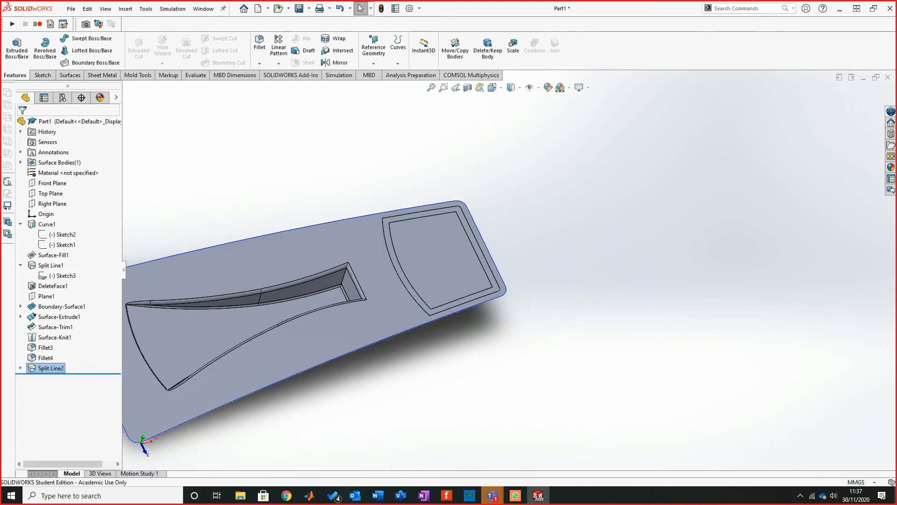
# Offset the face inside the inner outline by 1 mm to the underside of the curved surface
pyautogui.moveTo(514, 269); pyautogui.dragTo(559, 193, button='middle')
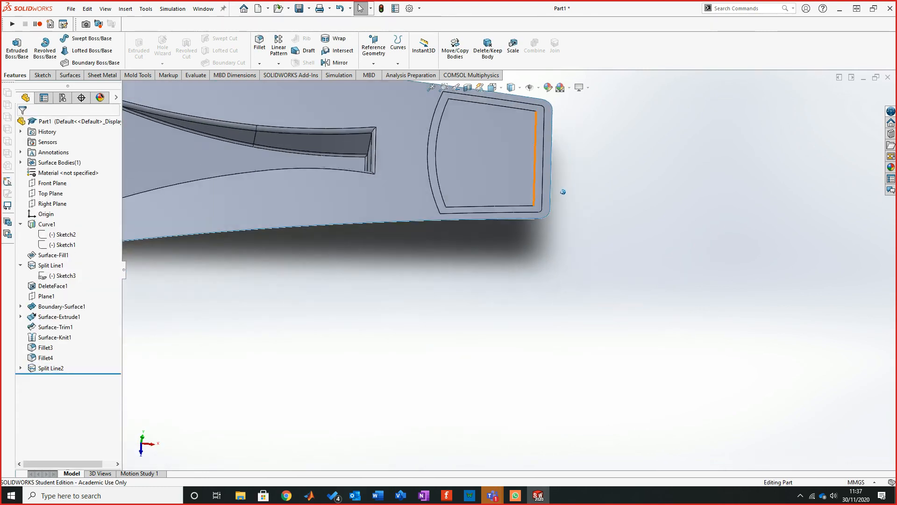
pyautogui.scroll(-5, 559, 193)
pyautogui.moveTo(645, 248); pyautogui.dragTo(692, 304, button='middle')
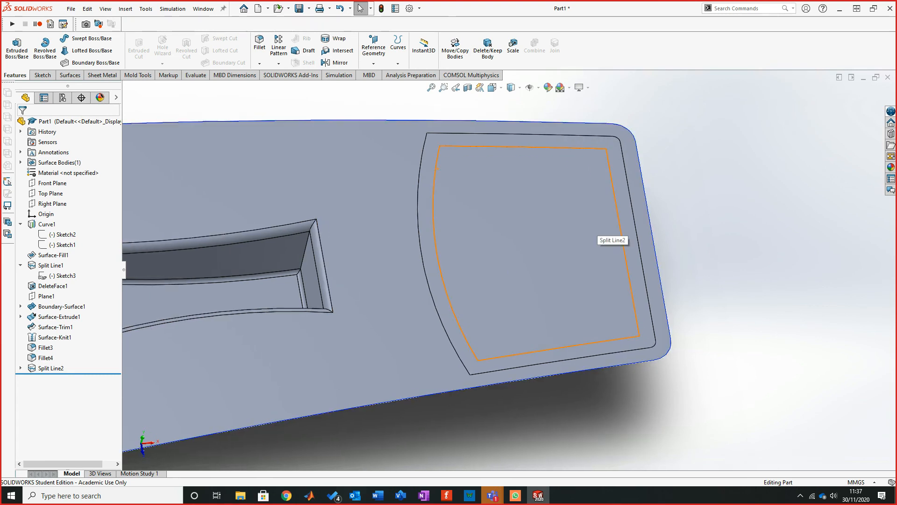
pyautogui.moveTo(512, 270); pyautogui.dragTo(531, 276, button='middle')
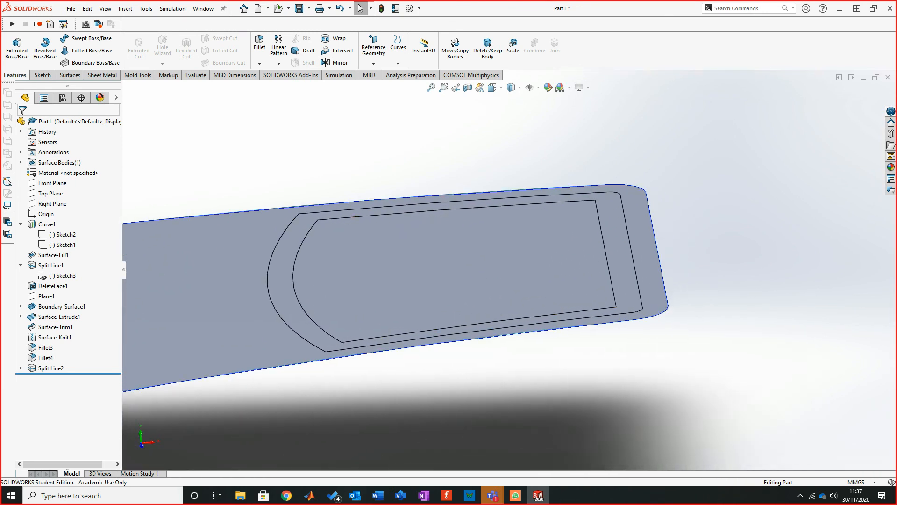
pyautogui.click(45, 47)
pyautogui.click(69, 75)
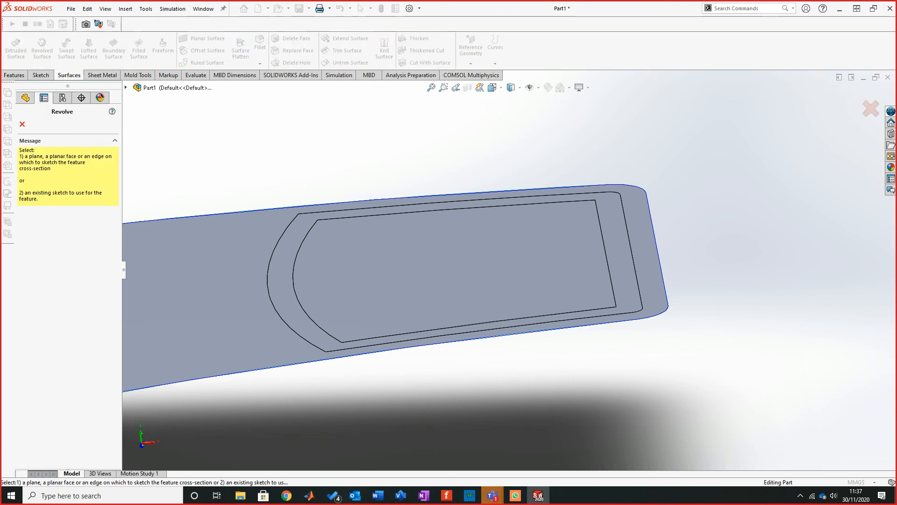
pyautogui.press('Escape')
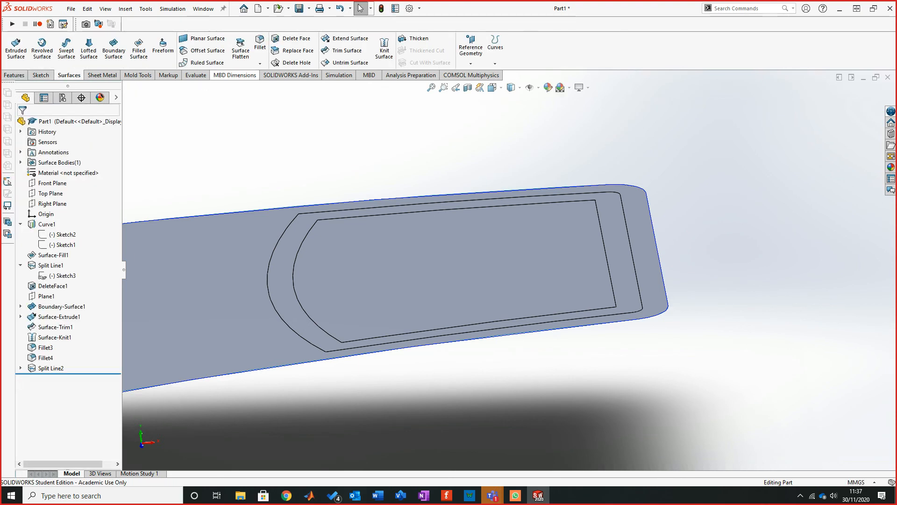
pyautogui.click(208, 51)
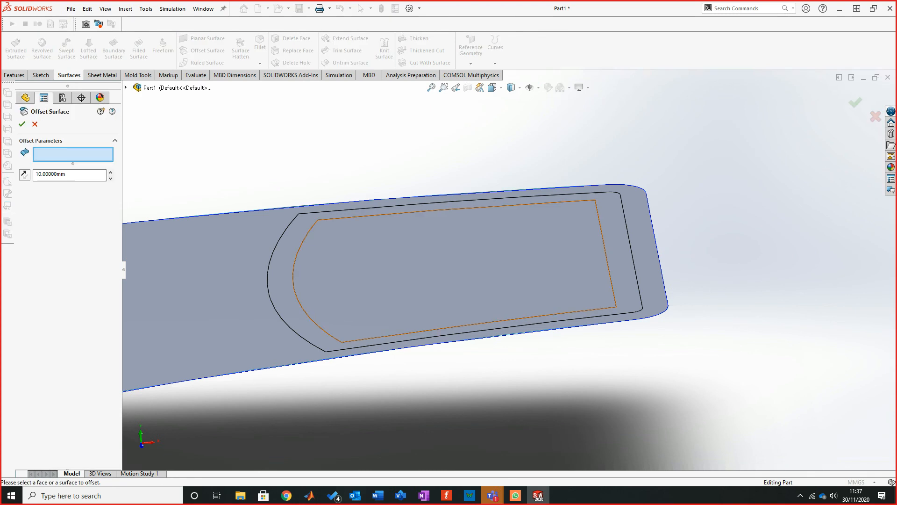
pyautogui.click(470, 264)
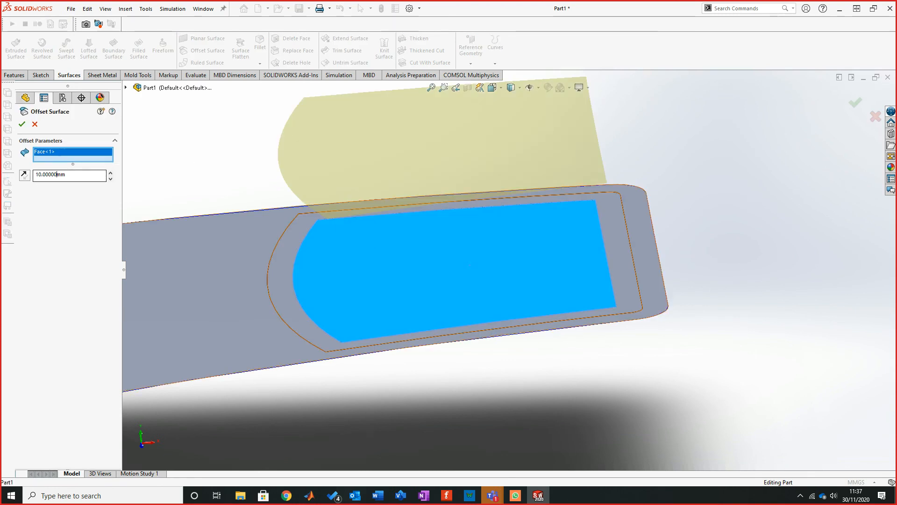
pyautogui.write('1')
pyautogui.press('Return')
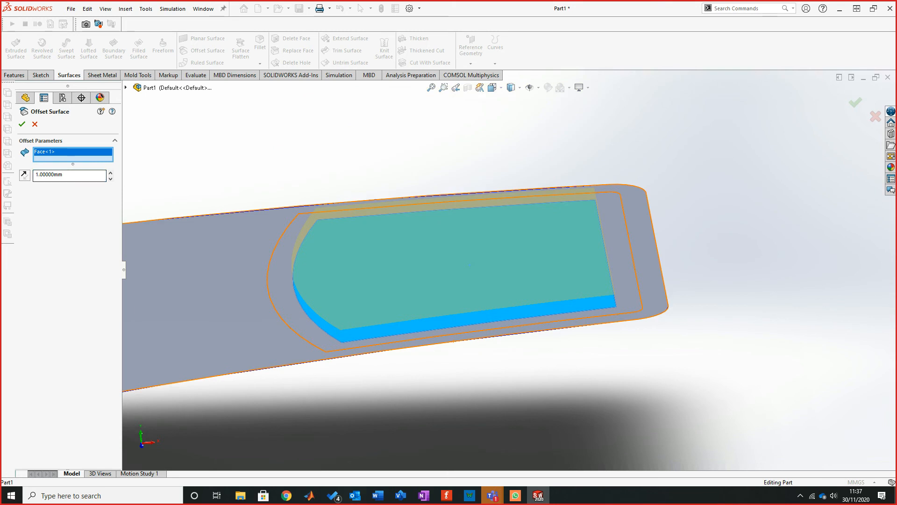
pyautogui.moveTo(512, 268); pyautogui.dragTo(550, 295, button='middle')
pyautogui.press('Return')
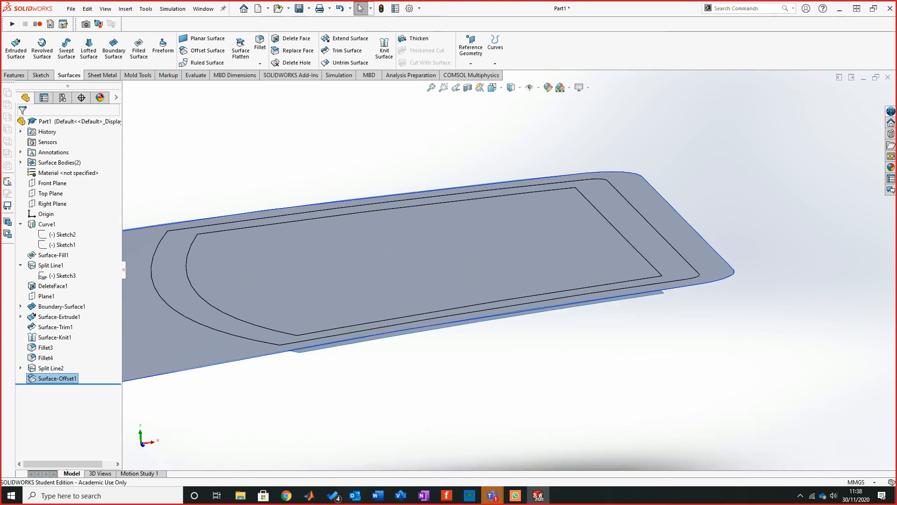
# Delete the curved surface's original face inside the inner outline and the ring-shaped face between the two outlines
pyautogui.moveTo(512, 280); pyautogui.dragTo(495, 250, button='middle')
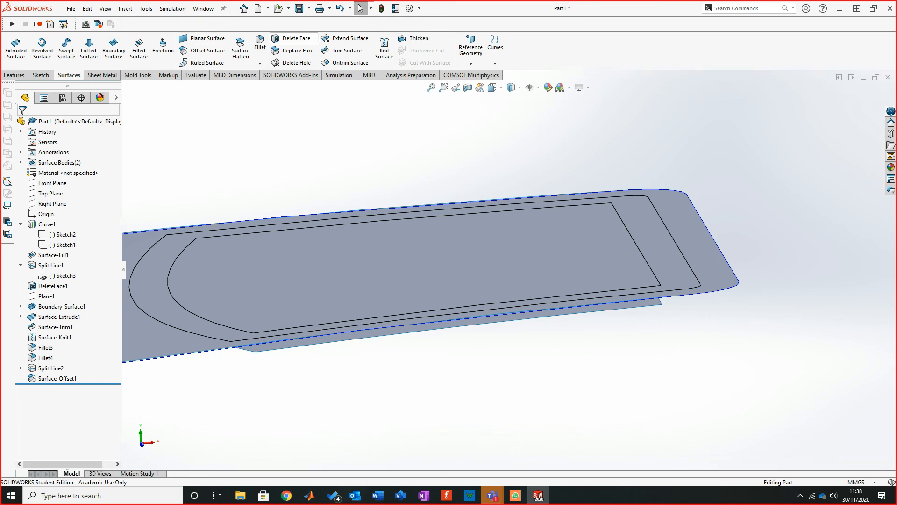
pyautogui.click(296, 38)
pyautogui.click(382, 281)
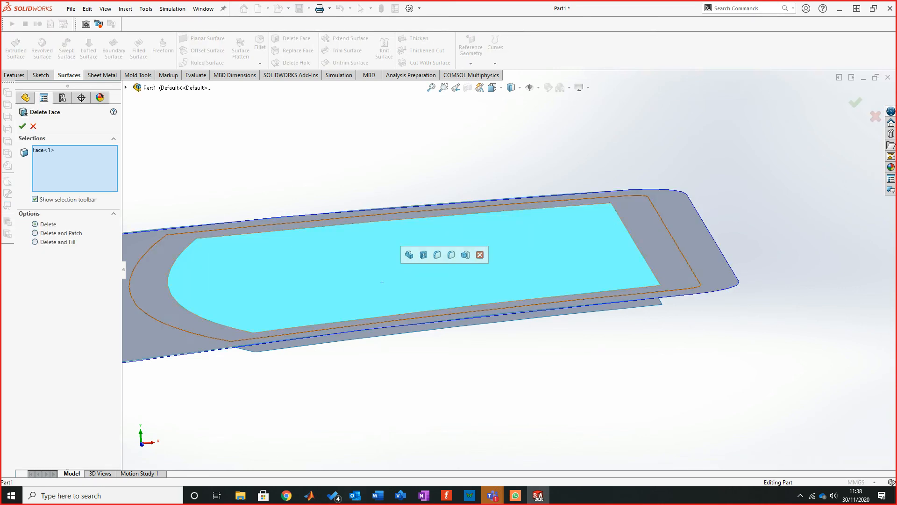
pyautogui.click(648, 235)
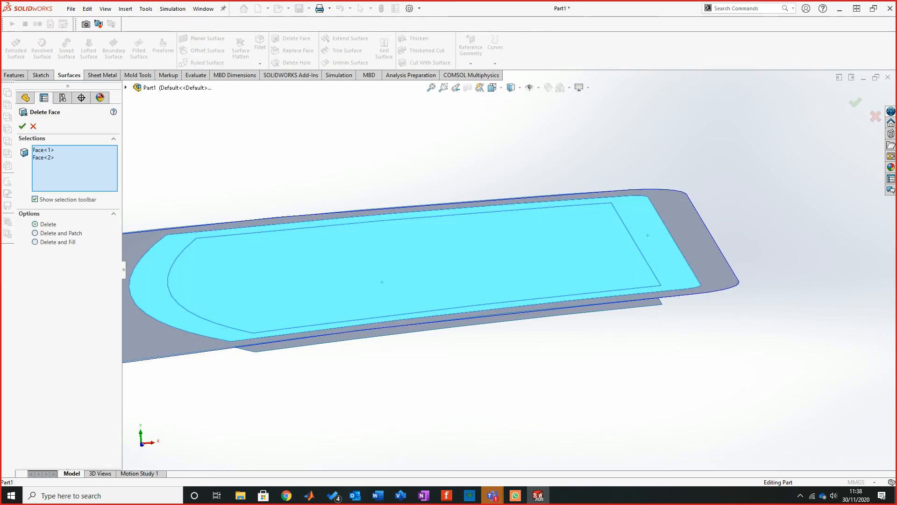
pyautogui.click(22, 125)
pyautogui.moveTo(511, 270)
pyautogui.mouseDown(button='middle')
pyautogui.moveTo(475, 264)
pyautogui.moveTo(514, 269)
pyautogui.mouseUp(button='middle')
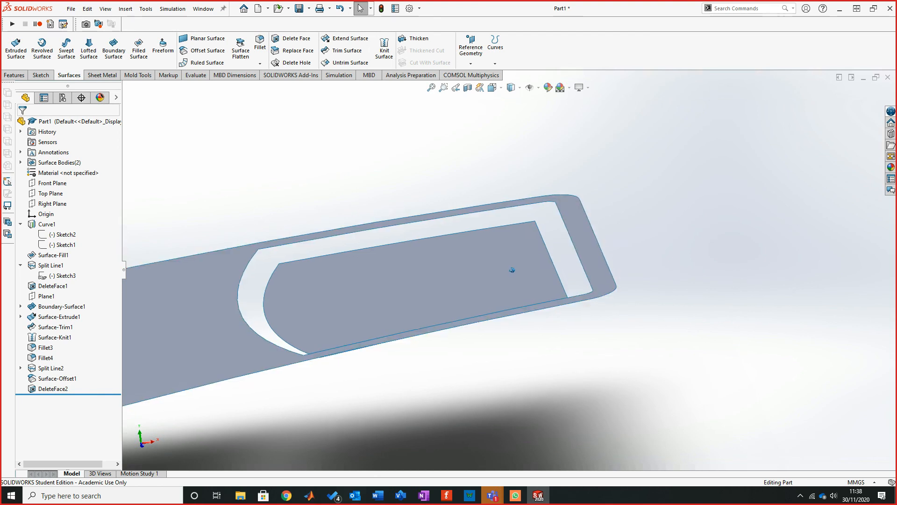
pyautogui.scroll(-5, 511, 268)
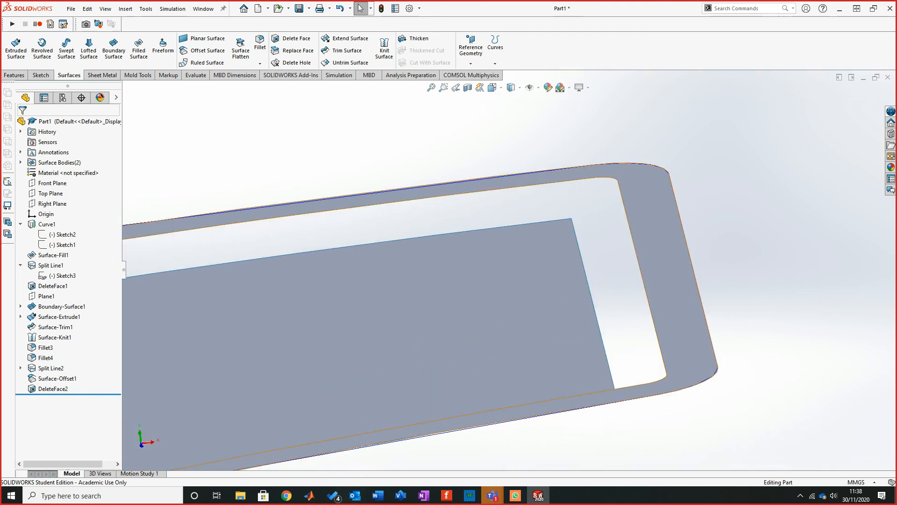
pyautogui.scroll(5, 513, 266)
pyautogui.moveTo(513, 267)
pyautogui.mouseDown(button='middle')
pyautogui.moveTo(487, 296)
pyautogui.moveTo(354, 282)
pyautogui.moveTo(514, 271)
pyautogui.mouseUp(button='middle')
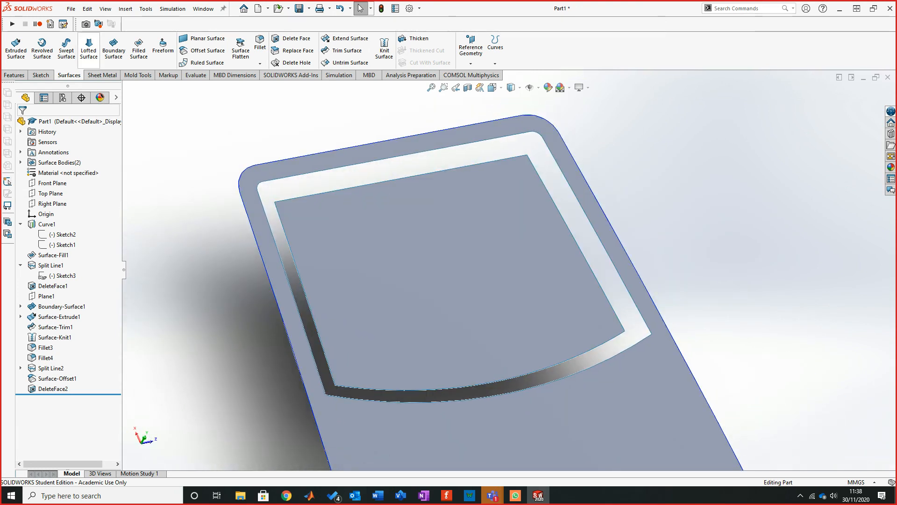
pyautogui.click(139, 49)
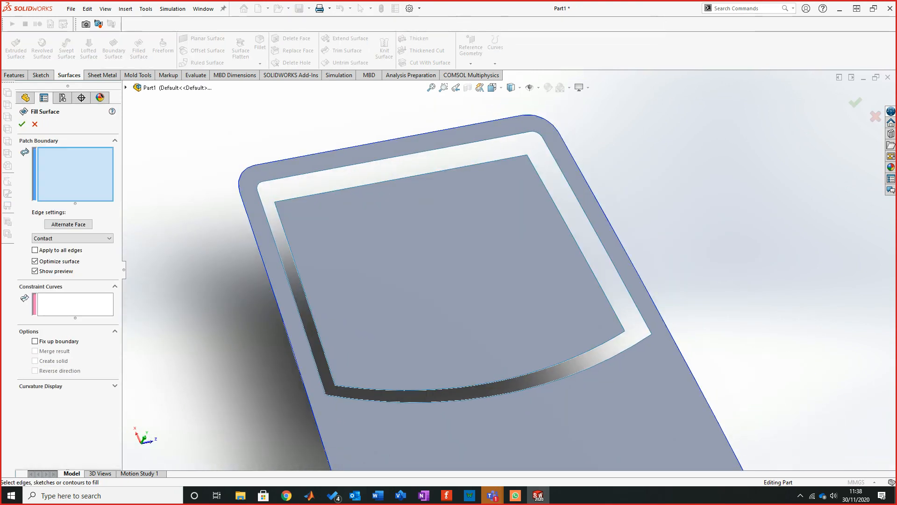
pyautogui.click(380, 159)
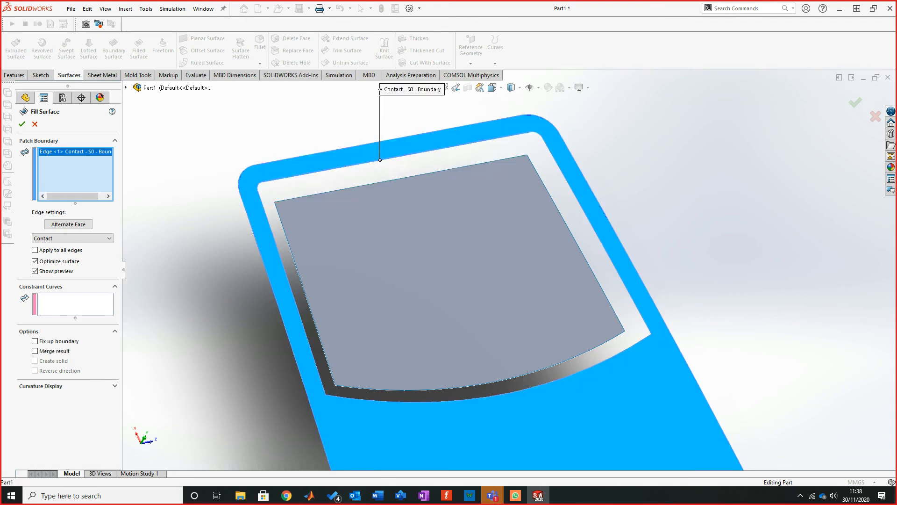
pyautogui.click(416, 174)
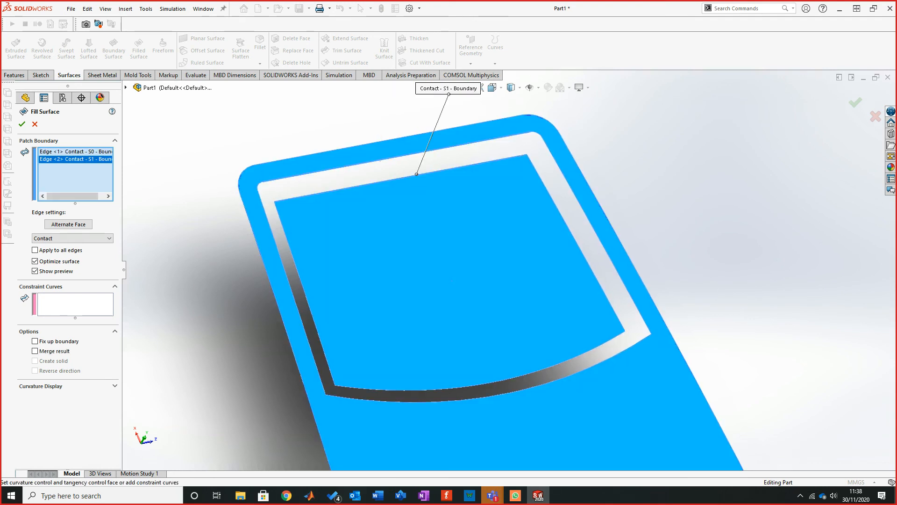
pyautogui.press('Escape')
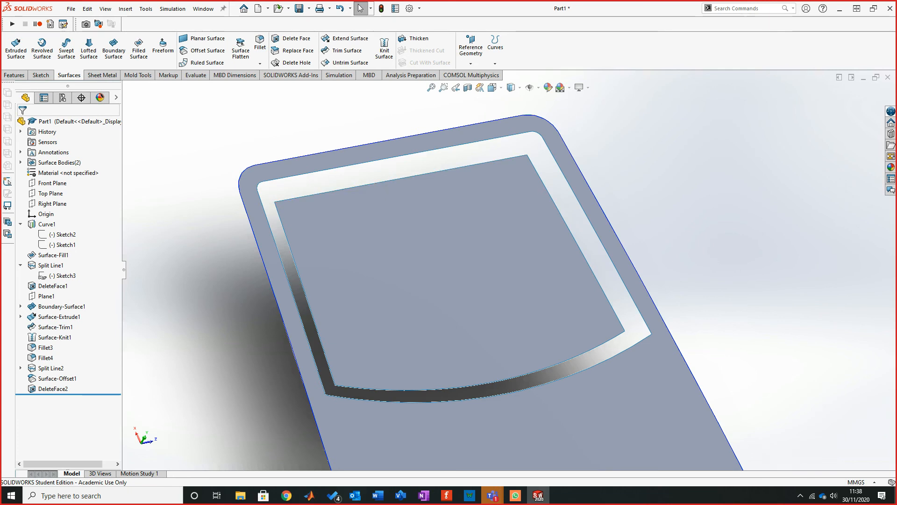
pyautogui.rightClick(338, 109)
pyautogui.press('Escape')
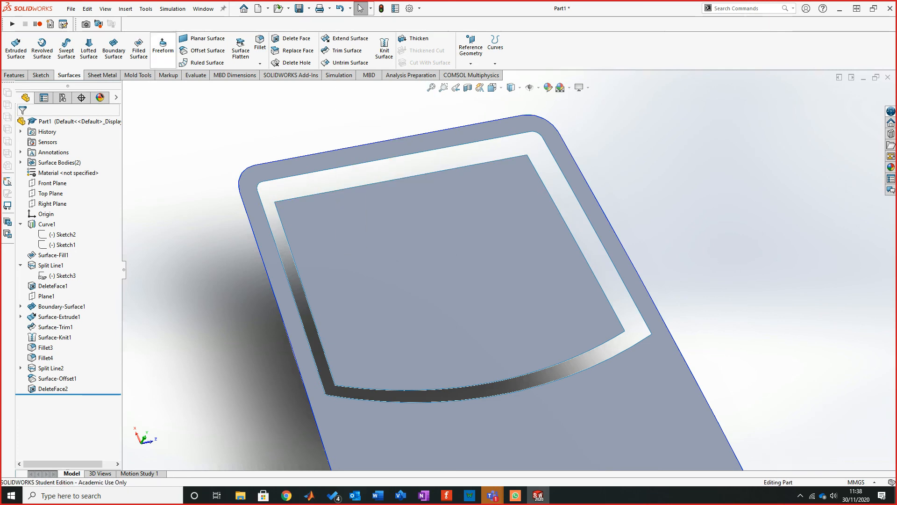
# Try to bridge the gap with a contact Filled Surface between the outer opening's edge loop and the offset face's edge loop
pyautogui.click(139, 47)
pyautogui.rightClick(307, 123)
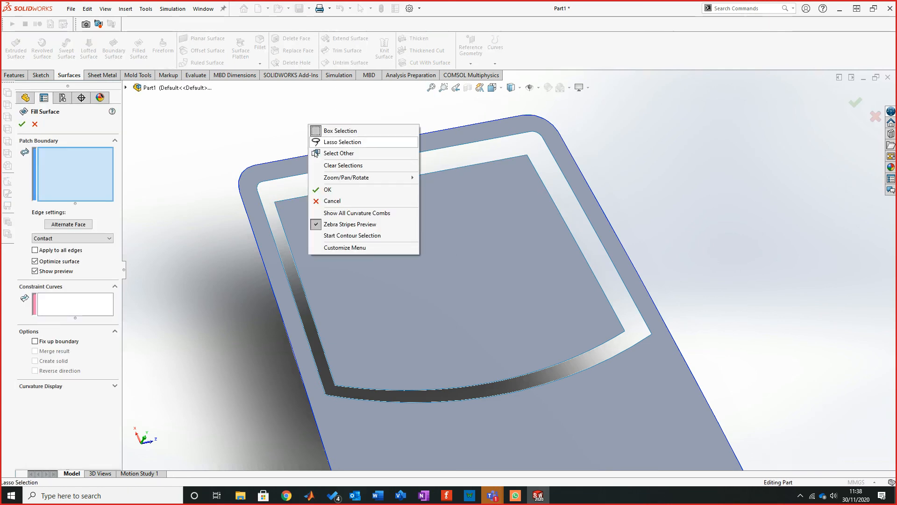
pyautogui.press('Escape')
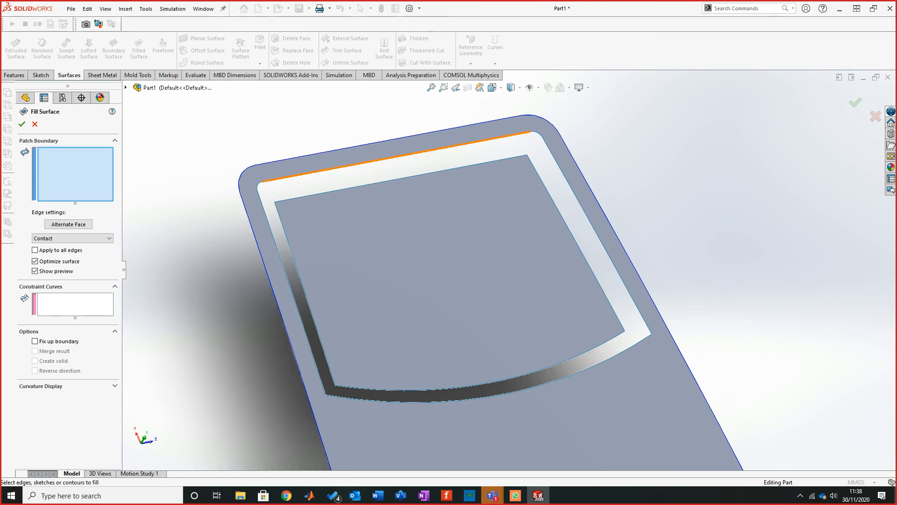
pyautogui.rightClick(308, 173)
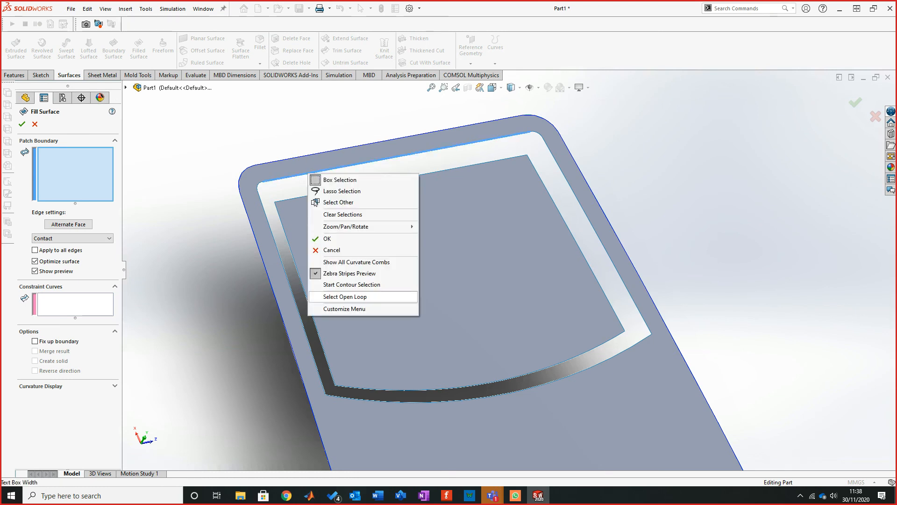
pyautogui.click(345, 296)
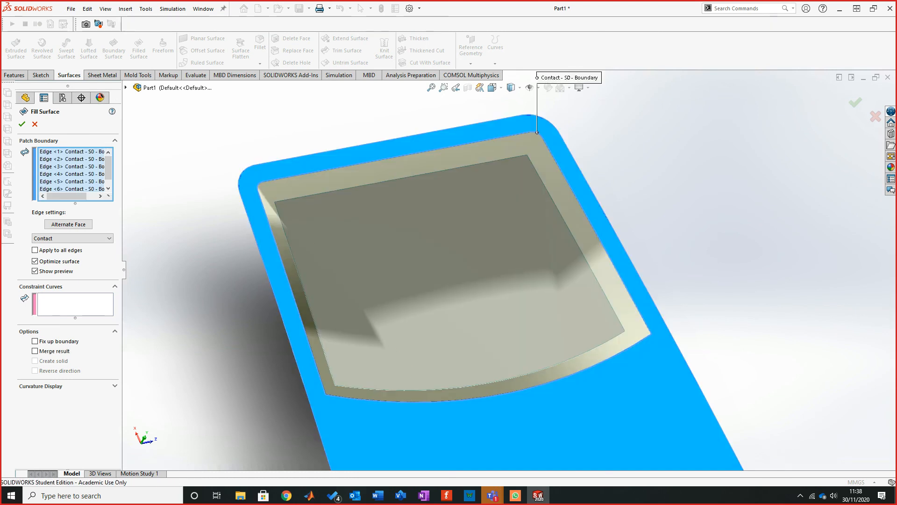
pyautogui.rightClick(359, 187)
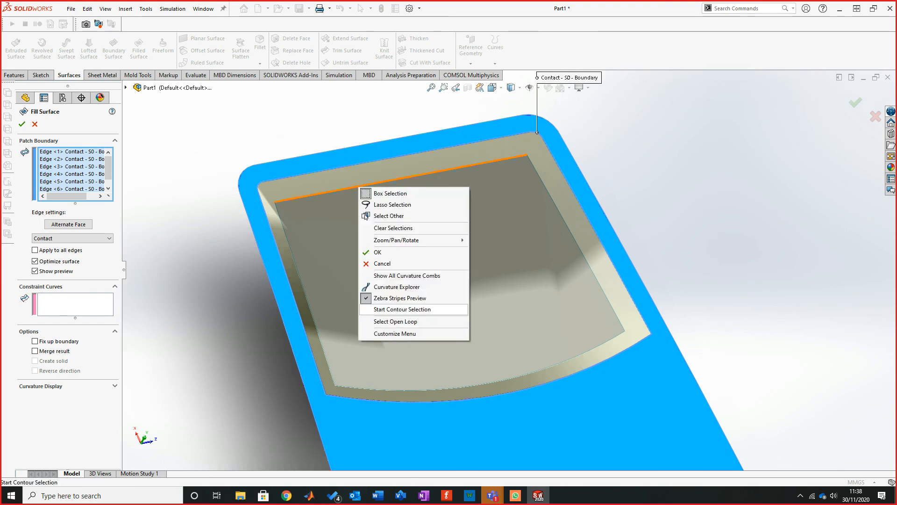
pyautogui.click(395, 321)
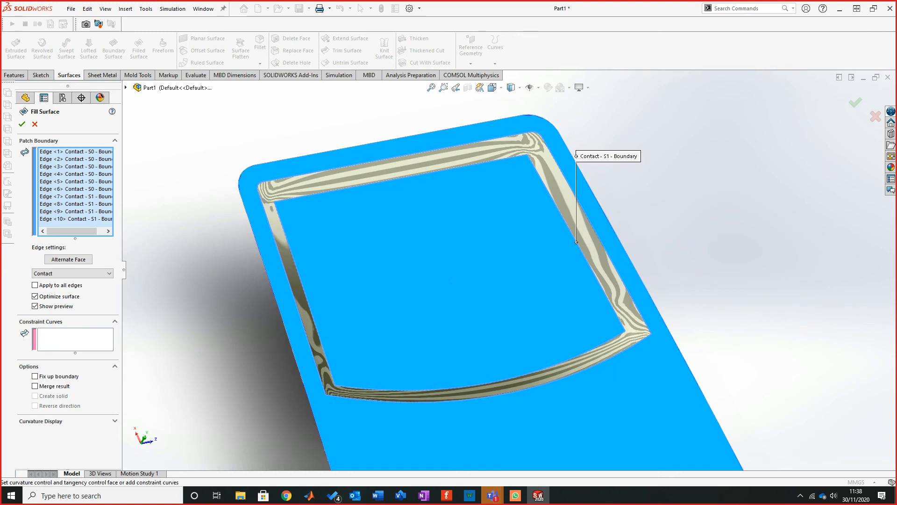
pyautogui.moveTo(452, 280); pyautogui.dragTo(641, 349, button='middle')
pyautogui.press('Return')
# Try to knit the offset face, the filled wall surface and the main curved surface together
pyautogui.click(488, 230)
pyautogui.moveTo(512, 270); pyautogui.dragTo(618, 309, button='middle')
pyautogui.press('Escape')
pyautogui.click(384, 50)
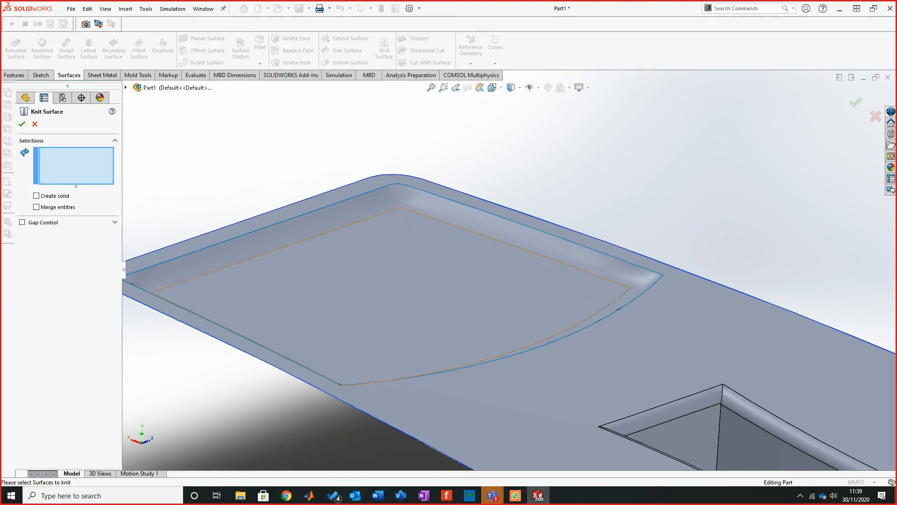
pyautogui.click(391, 296)
pyautogui.click(621, 346)
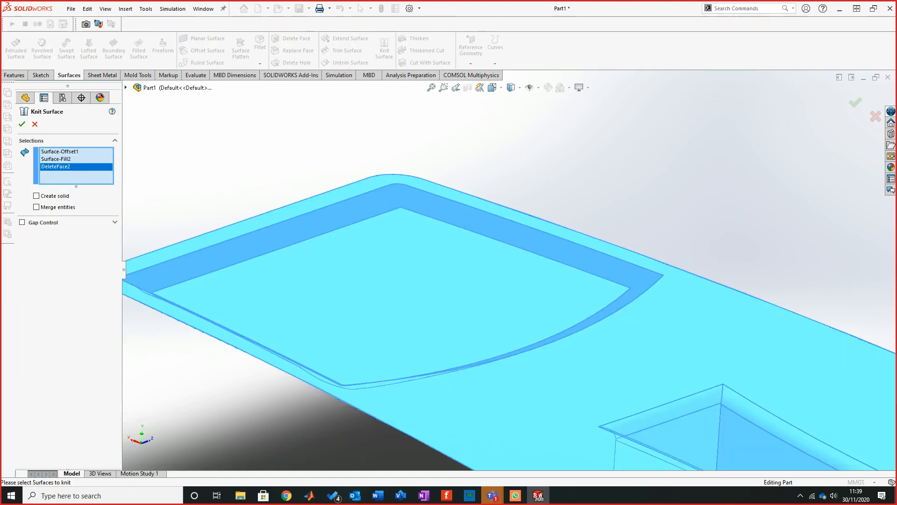
pyautogui.click(21, 123)
# Delete the latest knit feature and the filled wall surface around the offset face
pyautogui.moveTo(511, 268); pyautogui.dragTo(467, 293, button='middle')
pyautogui.scroll(2, 466, 293)
pyautogui.click(420, 378)
pyautogui.scroll(2, 497, 269)
pyautogui.moveTo(511, 270); pyautogui.dragTo(550, 266, button='middle')
pyautogui.press('Escape')
pyautogui.scroll(-2, 496, 268)
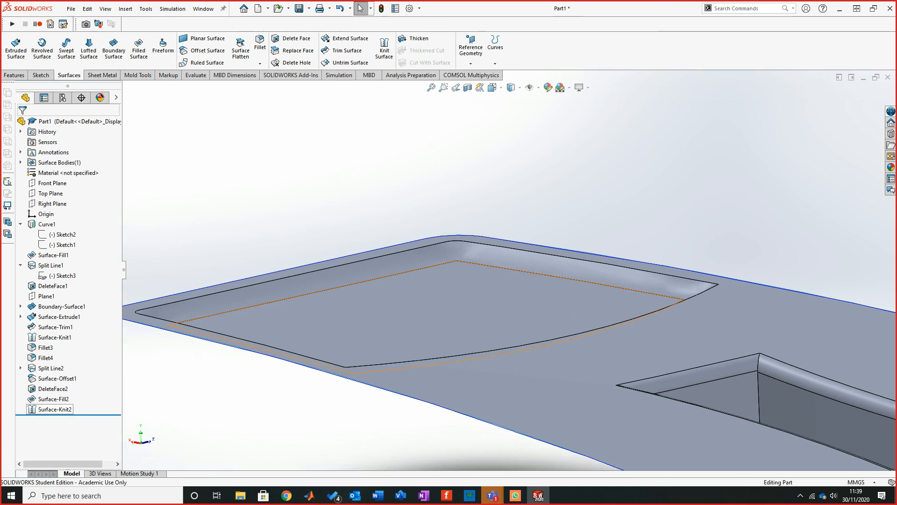
pyautogui.rightClick(54, 409)
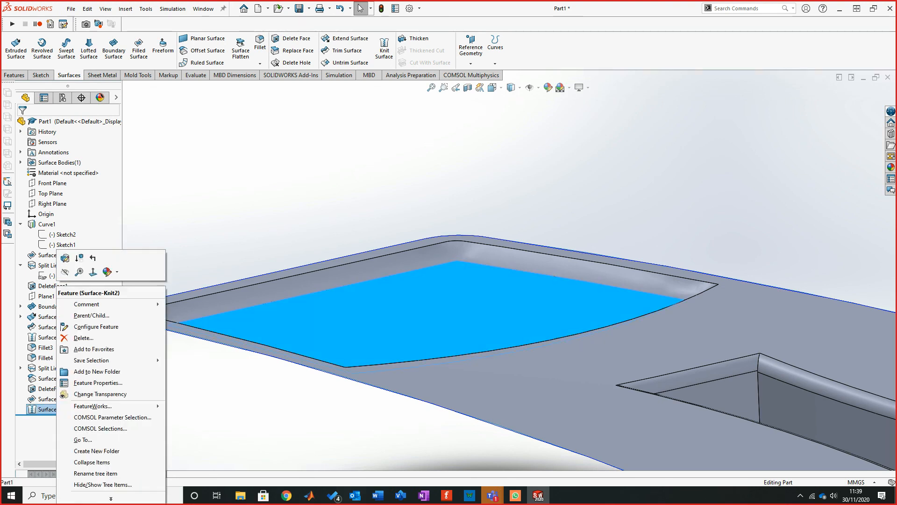
pyautogui.click(83, 338)
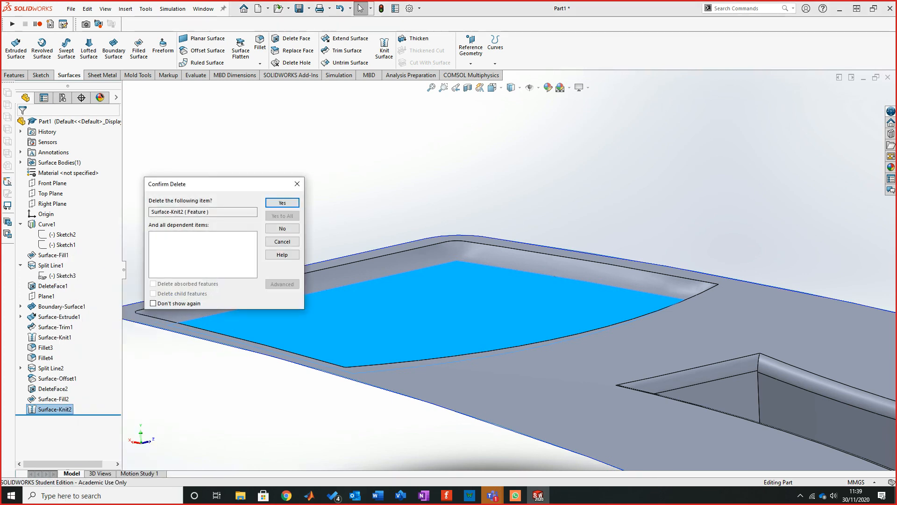
pyautogui.press('Return')
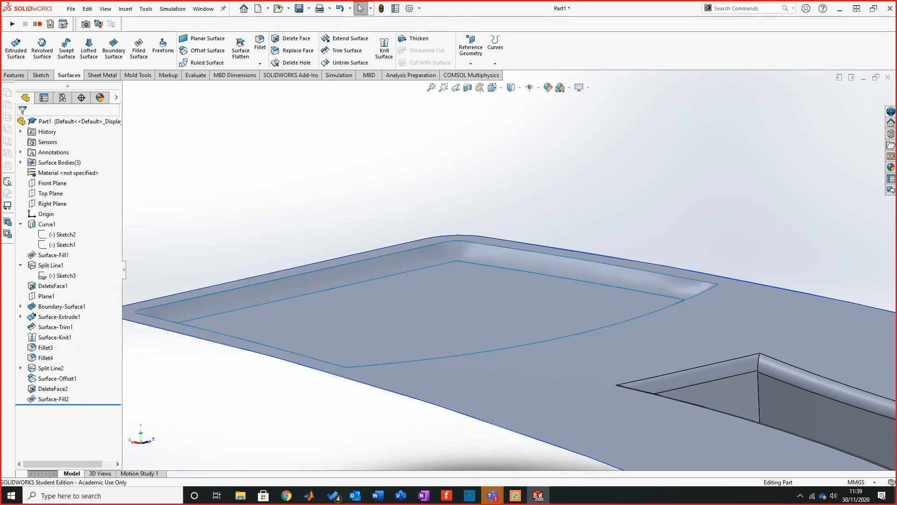
pyautogui.rightClick(55, 398)
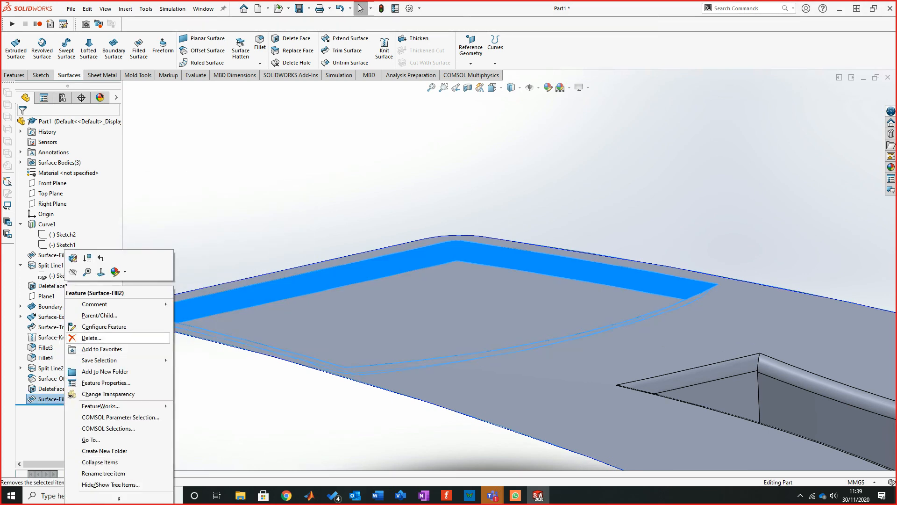
pyautogui.click(92, 338)
pyautogui.click(282, 202)
pyautogui.moveTo(511, 269); pyautogui.dragTo(602, 369, button='middle')
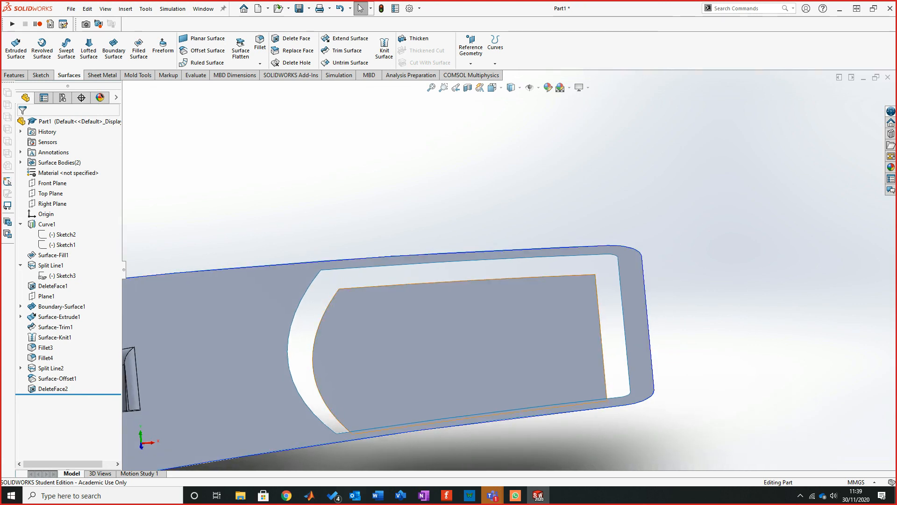
pyautogui.moveTo(512, 270); pyautogui.dragTo(399, 247, button='middle')
pyautogui.scroll(3, 459, 272)
pyautogui.scroll(1, 399, 247)
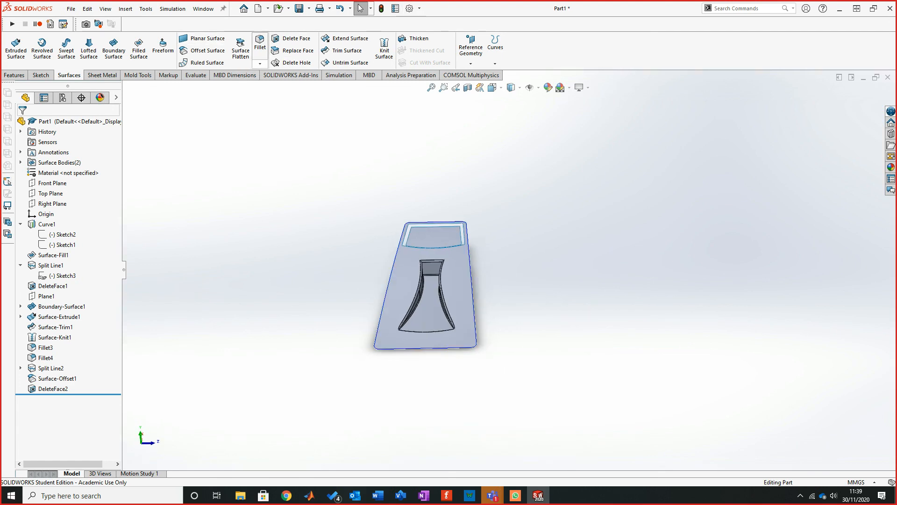
# Create a reference plane through the midpoints of the opening's curved edge, the offset face's curved edge and the opening's opposite straight edge
pyautogui.click(471, 52)
pyautogui.click(479, 75)
pyautogui.moveTo(514, 285); pyautogui.dragTo(469, 343, button='middle')
pyautogui.scroll(-4, 468, 341)
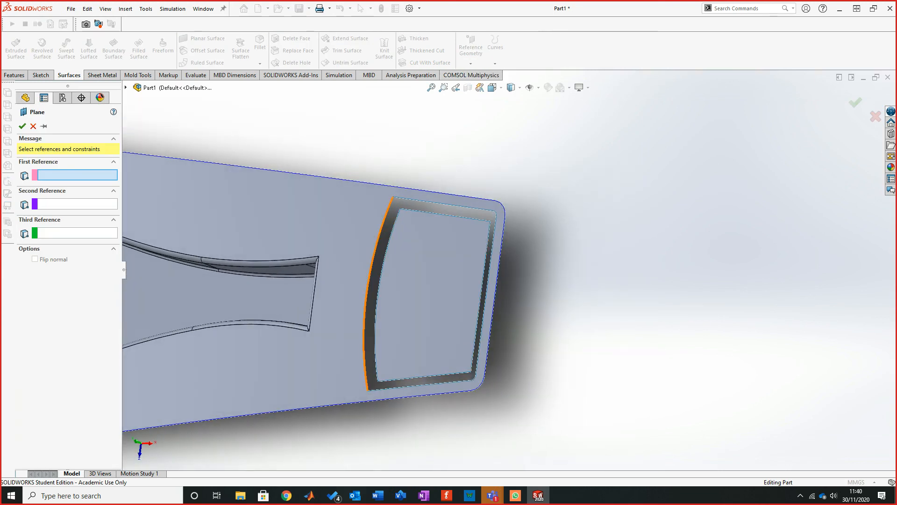
pyautogui.click(366, 294)
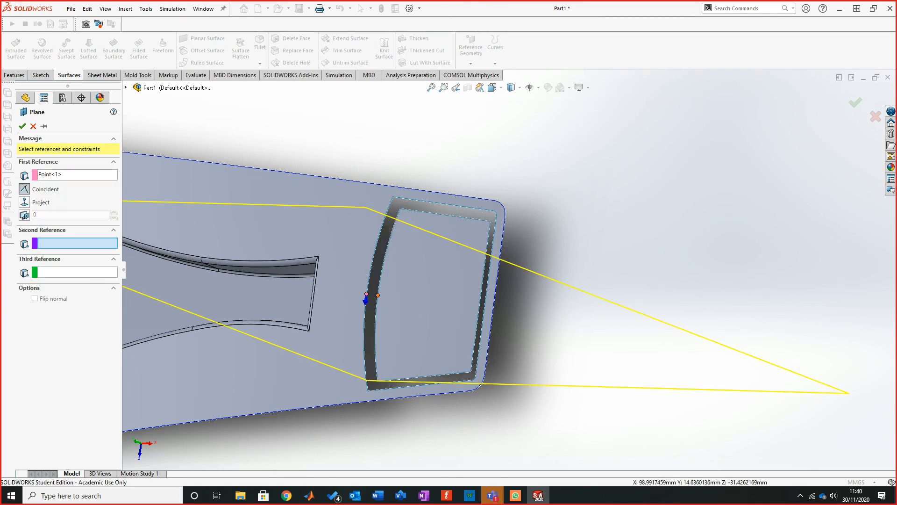
pyautogui.click(377, 295)
pyautogui.moveTo(378, 295); pyautogui.dragTo(497, 286, button='middle')
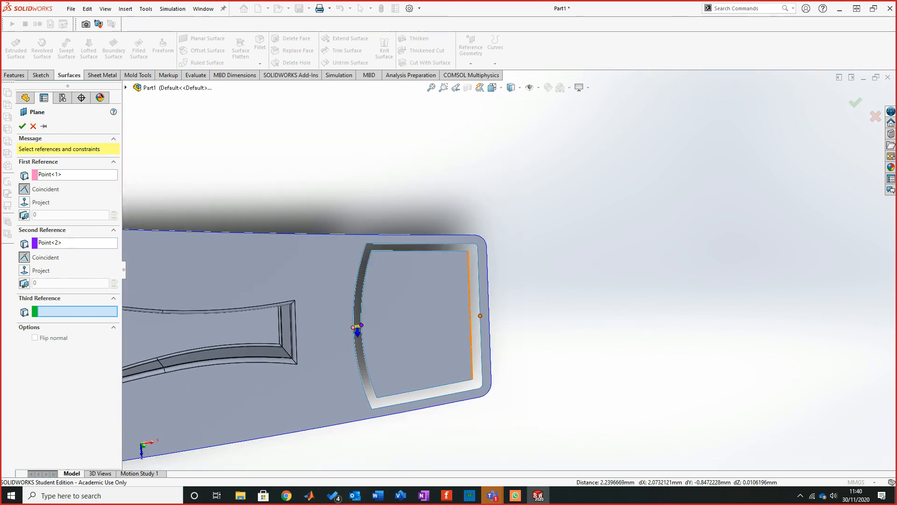
pyautogui.click(480, 316)
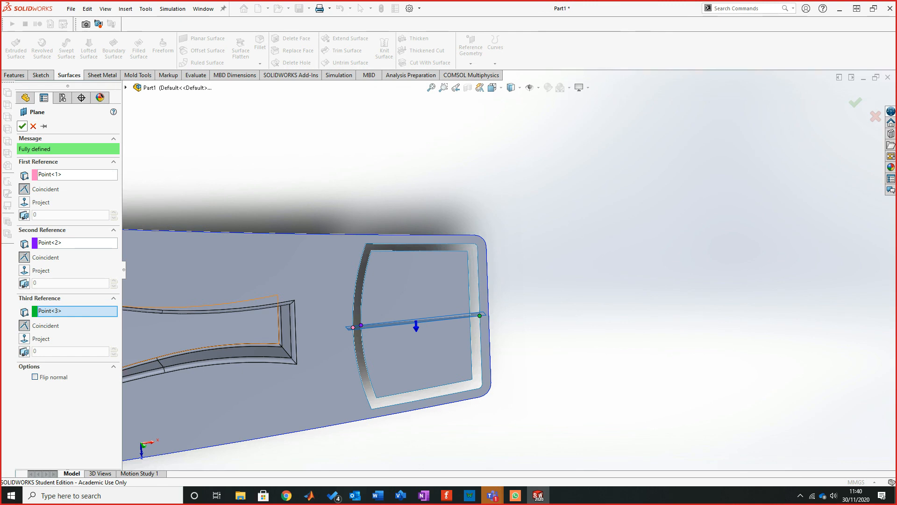
pyautogui.click(22, 126)
# Start a sketch on the new mid-plane and draw a three-point arc of about 12 mm radius across the gap at the straight edges
pyautogui.moveTo(513, 271); pyautogui.dragTo(130, 264, button='middle')
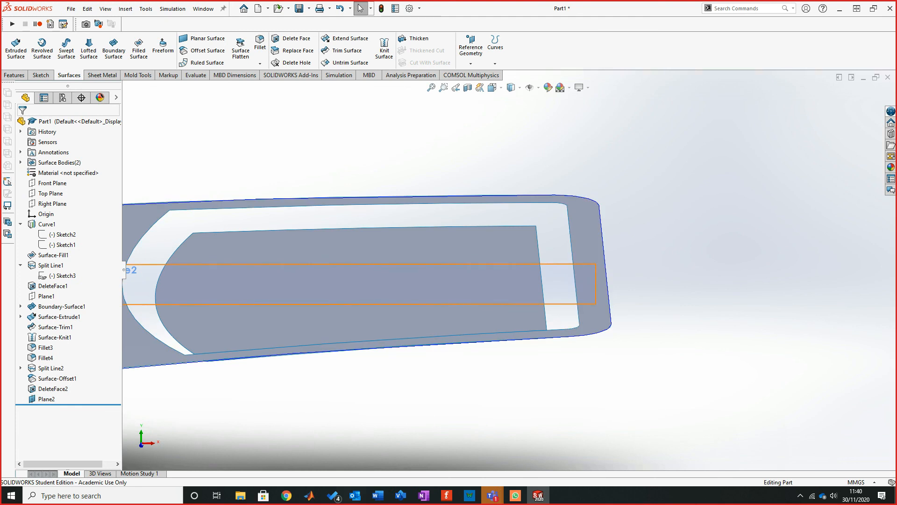
pyautogui.click(595, 267)
pyautogui.click(40, 74)
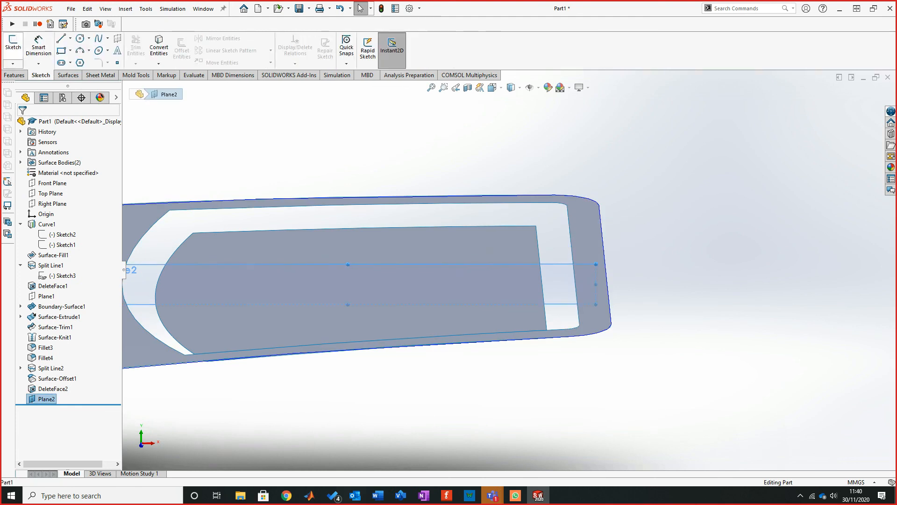
pyautogui.click(12, 47)
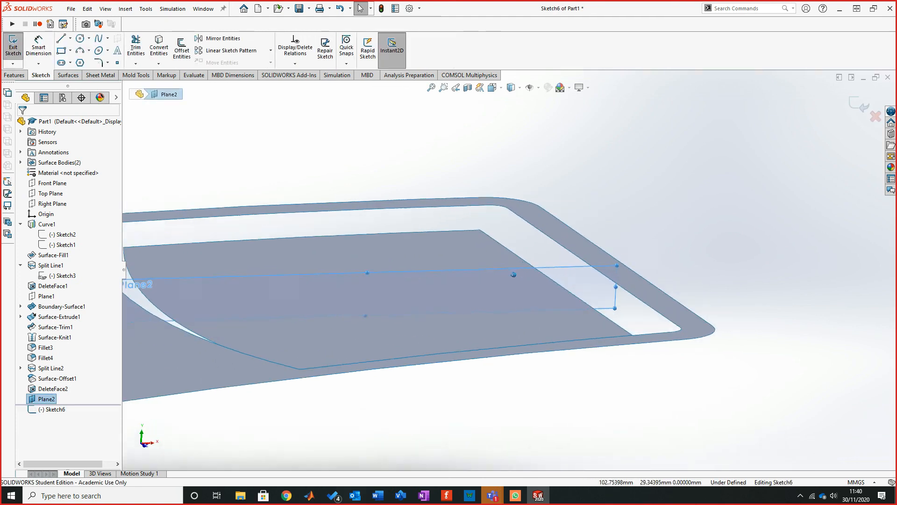
pyautogui.click(80, 50)
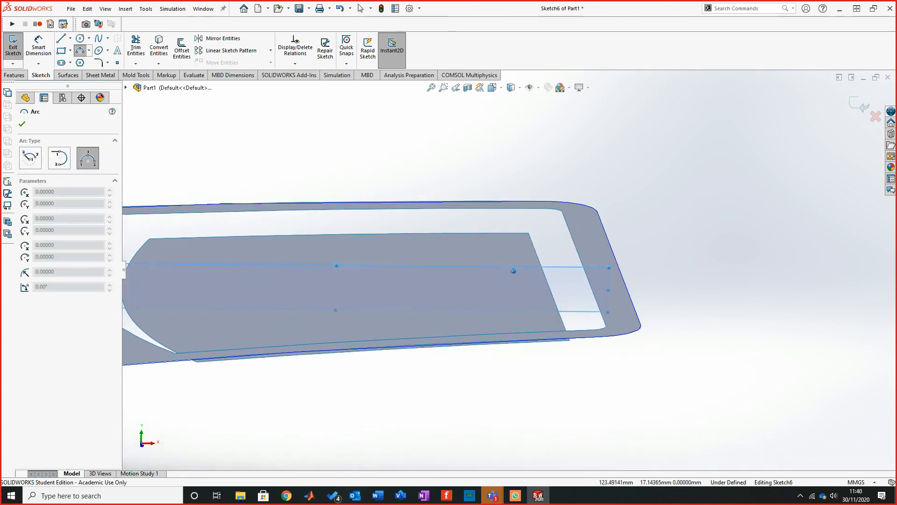
pyautogui.click(509, 282)
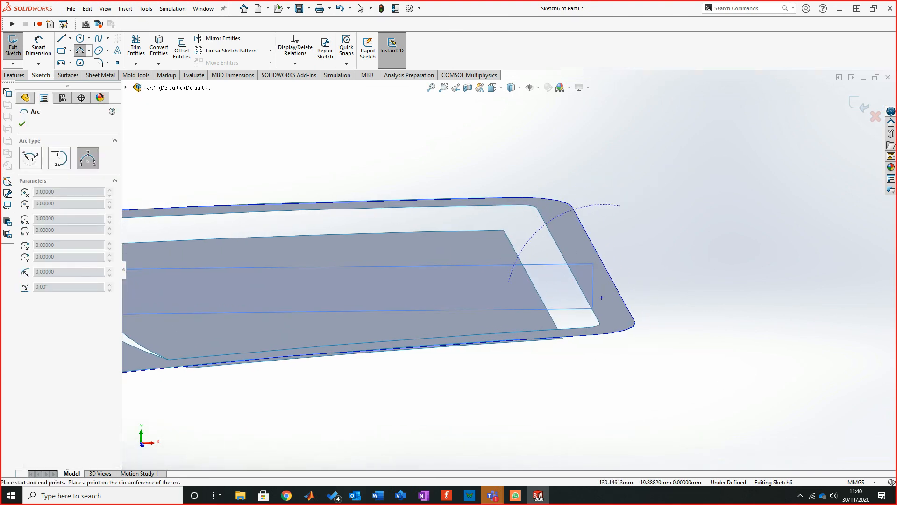
pyautogui.click(559, 234)
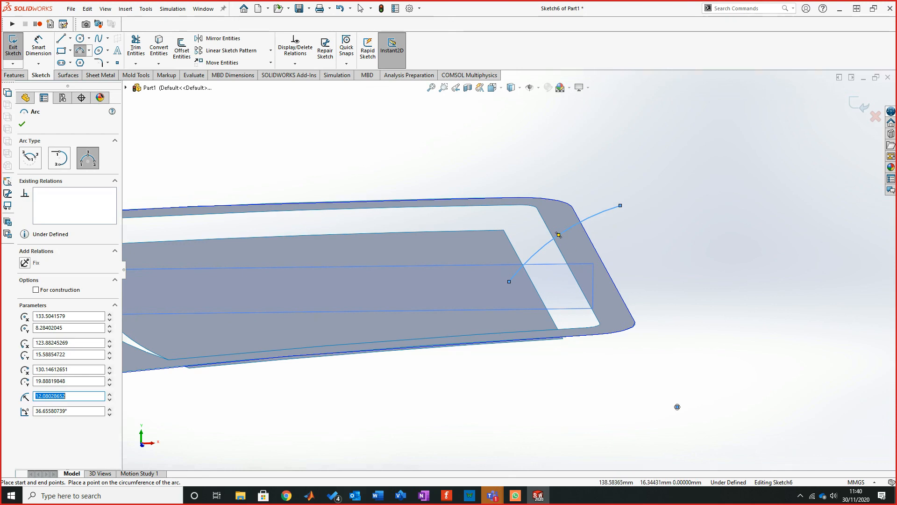
pyautogui.press('Escape')
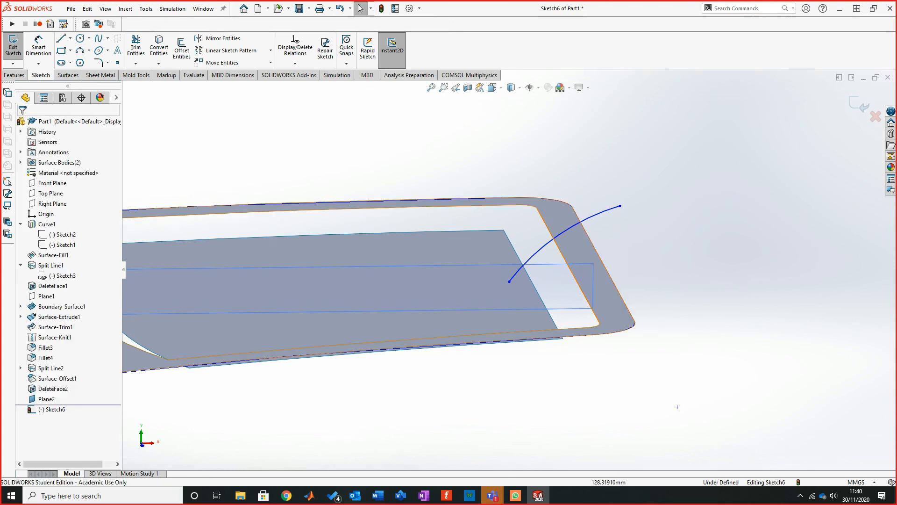
# Pierce the arc's lower endpoint to the offset face's straight edge and its upper endpoint to the opening's straight edge
pyautogui.click(553, 320)
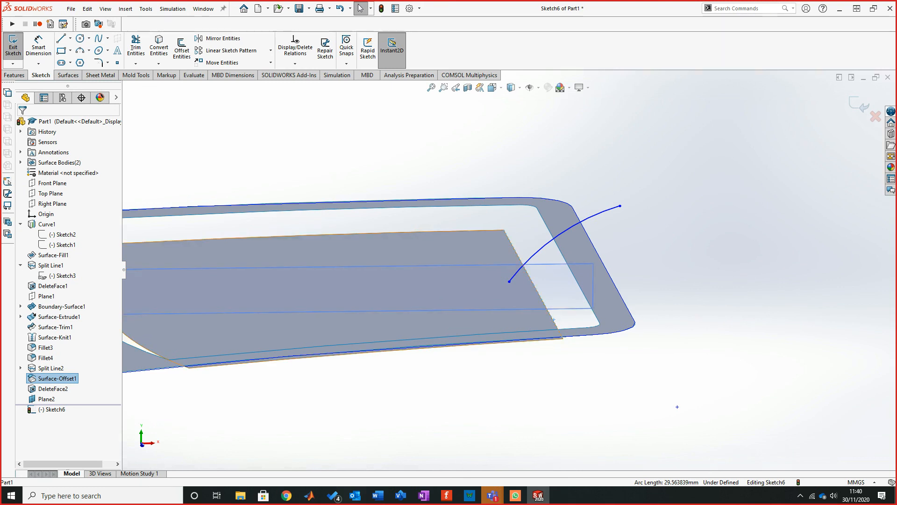
pyautogui.keyDown('ctrl'); pyautogui.click(508, 282); pyautogui.keyUp('ctrl')
pyautogui.click(40, 286)
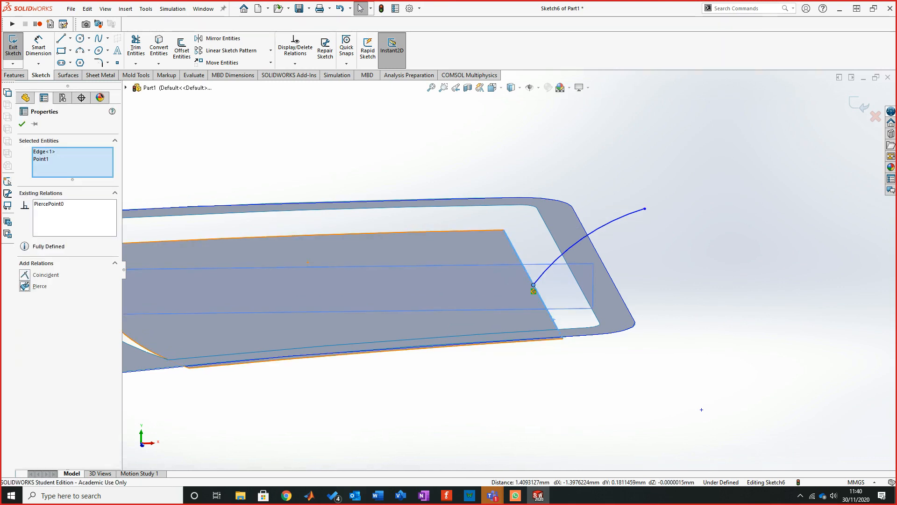
pyautogui.press('Escape')
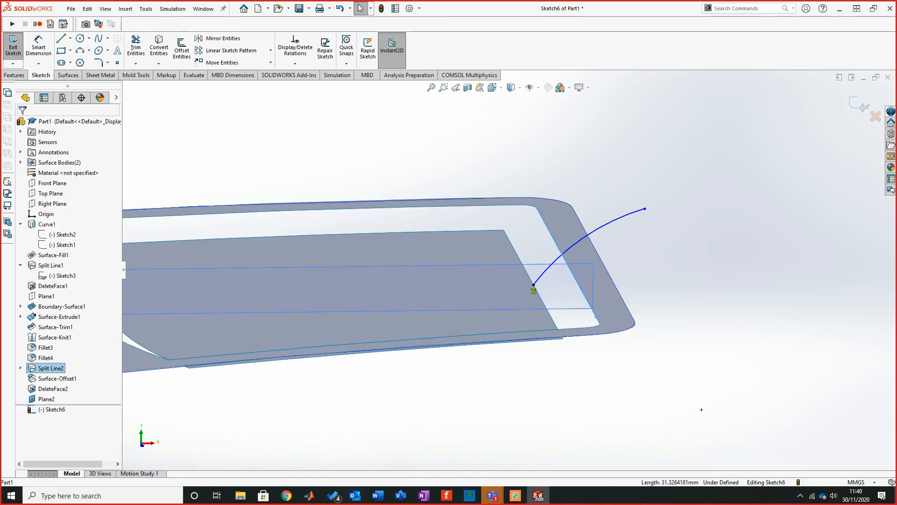
pyautogui.keyDown('ctrl'); pyautogui.click(611, 280); pyautogui.keyUp('ctrl')
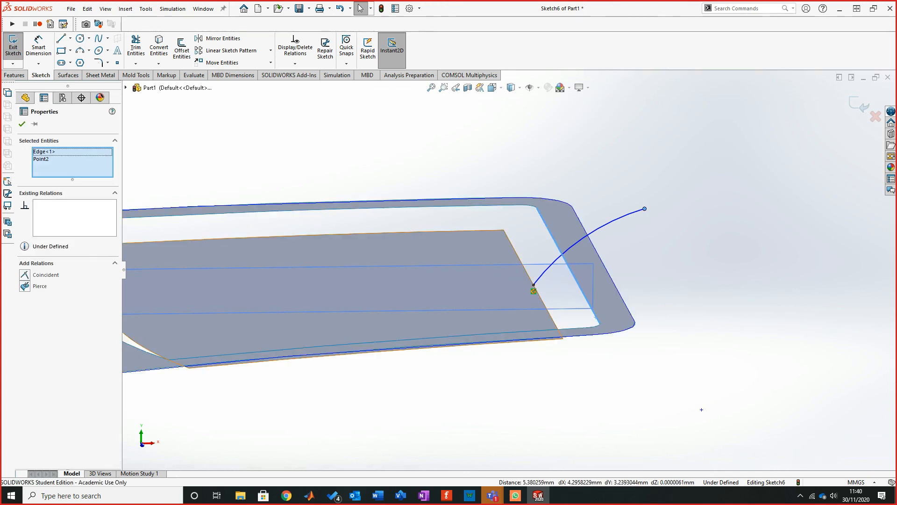
pyautogui.click(40, 286)
pyautogui.press('Escape')
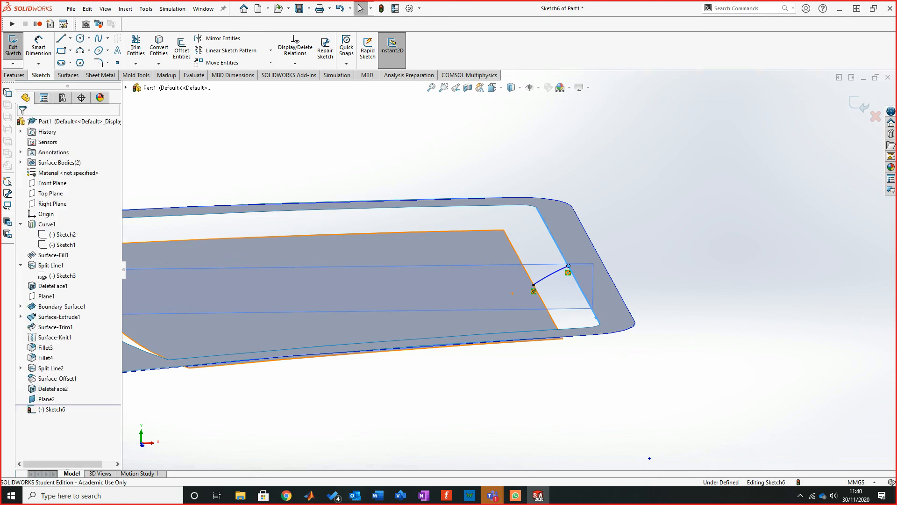
# Reshape the arc into a stronger outward bulge of about 2.7 mm radius and finish the sketch
pyautogui.scroll(-4, 606, 283)
pyautogui.moveTo(514, 269)
pyautogui.mouseDown(button='middle')
pyautogui.moveTo(519, 275)
pyautogui.moveTo(512, 266)
pyautogui.mouseUp(button='middle')
pyautogui.click(512, 264)
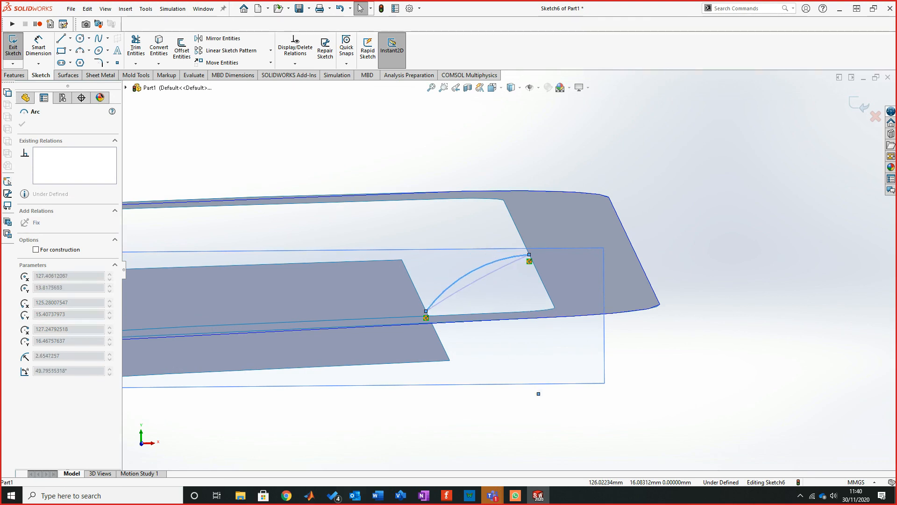
pyautogui.press('Escape')
pyautogui.moveTo(512, 270)
pyautogui.mouseDown(button='middle')
pyautogui.moveTo(456, 274)
pyautogui.moveTo(451, 246)
pyautogui.moveTo(525, 267)
pyautogui.moveTo(480, 274)
pyautogui.moveTo(511, 268)
pyautogui.mouseUp(button='middle')
pyautogui.scroll(5, 511, 270)
pyautogui.hotkey('ctrl', 'b')
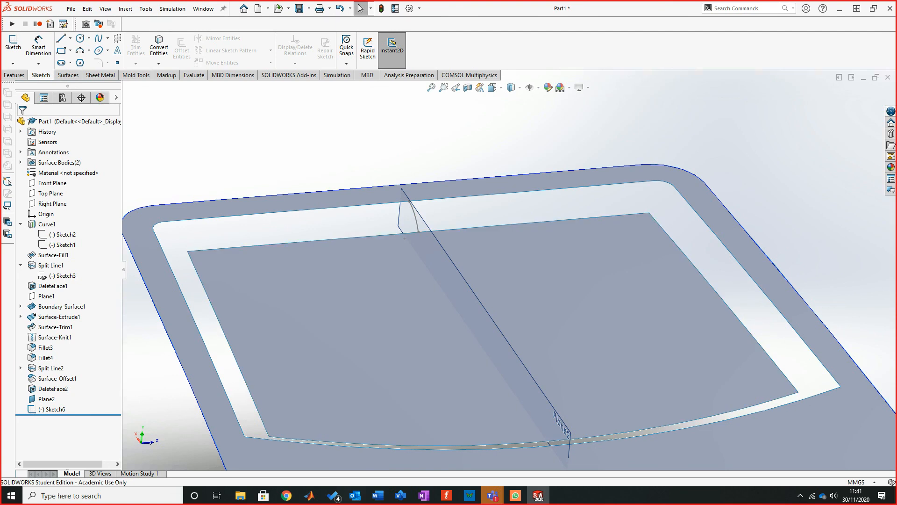
pyautogui.moveTo(511, 269); pyautogui.dragTo(514, 266, button='middle')
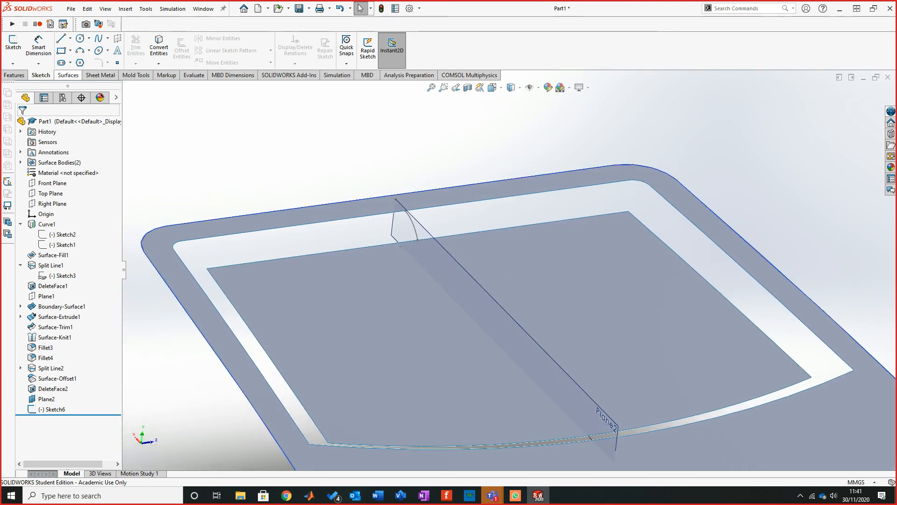
pyautogui.click(68, 75)
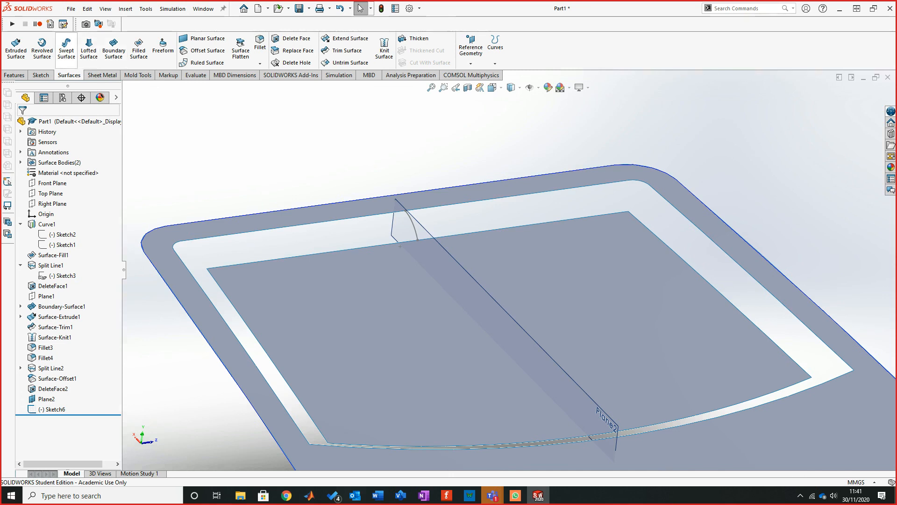
pyautogui.click(66, 47)
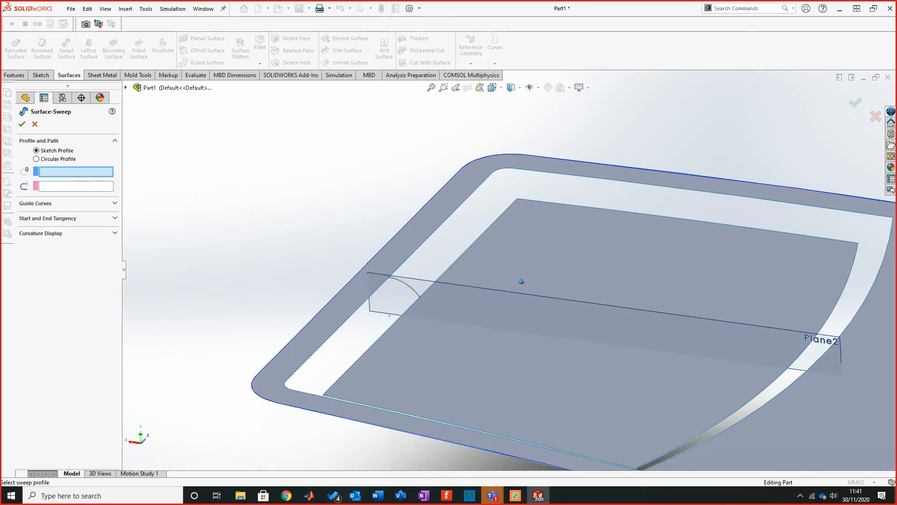
pyautogui.moveTo(439, 327); pyautogui.dragTo(411, 328, button='middle')
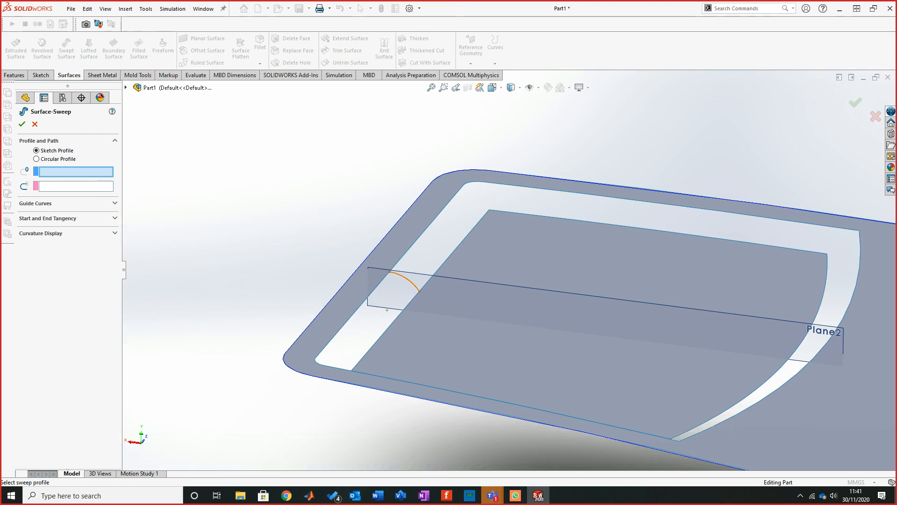
pyautogui.click(405, 280)
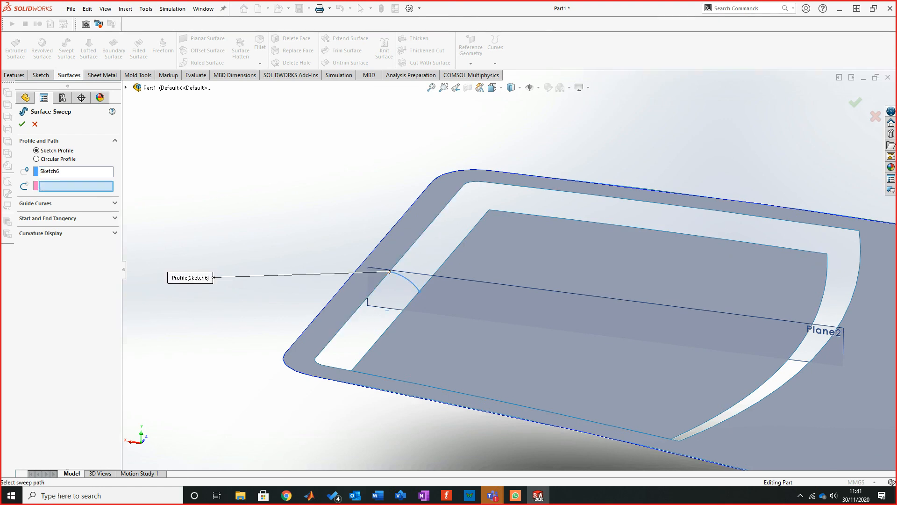
pyautogui.rightClick(343, 178)
pyautogui.click(380, 207)
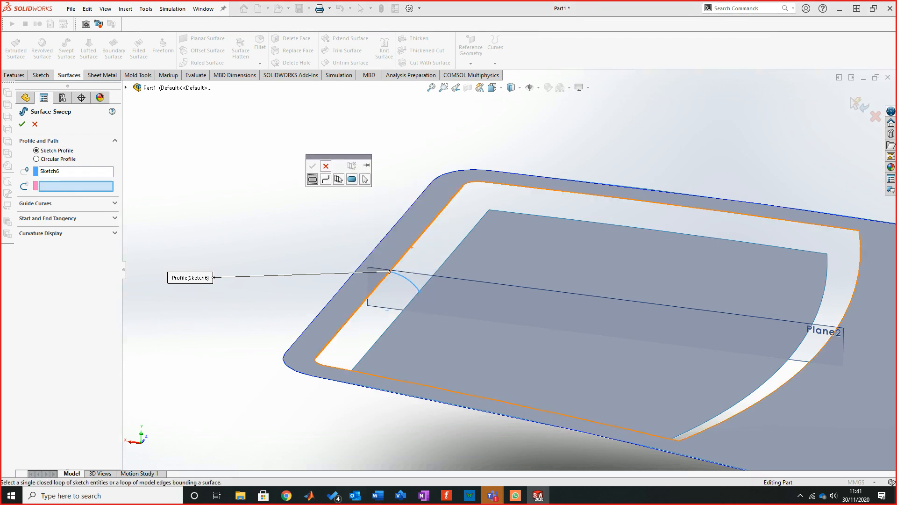
pyautogui.click(411, 247)
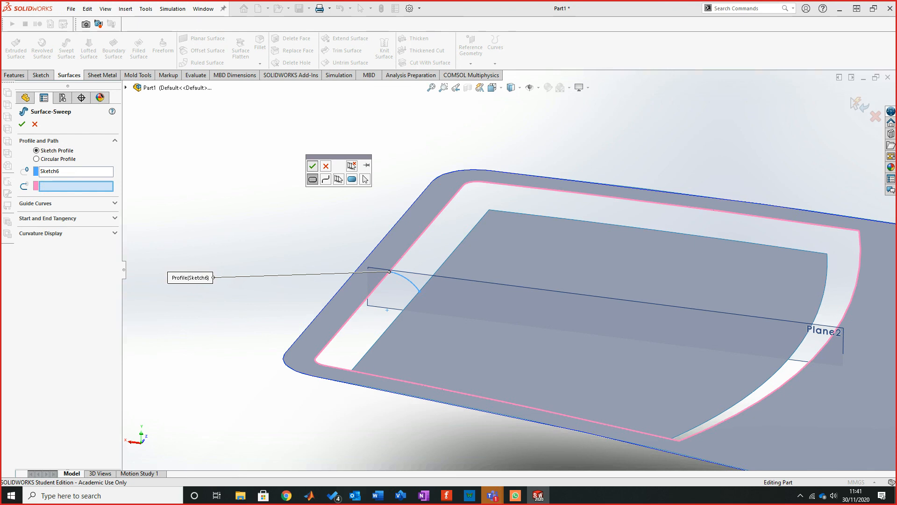
pyautogui.click(313, 166)
pyautogui.moveTo(509, 271)
pyautogui.mouseDown(button='middle')
pyautogui.moveTo(510, 280)
pyautogui.moveTo(481, 290)
pyautogui.moveTo(513, 268)
pyautogui.moveTo(514, 288)
pyautogui.mouseUp(button='middle')
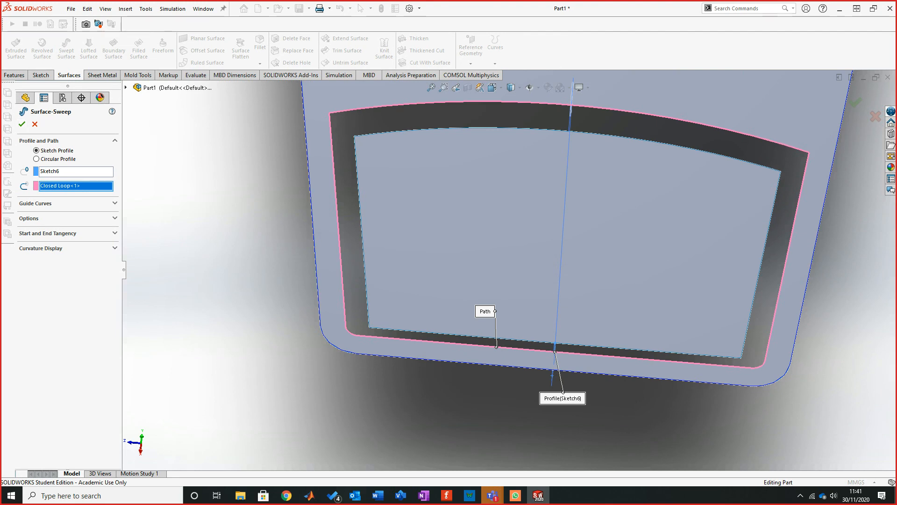
pyautogui.press('Escape')
# Start a Boundary Surface with the opening's closed edge loop and the offset face's closed edge loop as Direction 1 curves
pyautogui.moveTo(514, 287); pyautogui.dragTo(514, 320, button='middle')
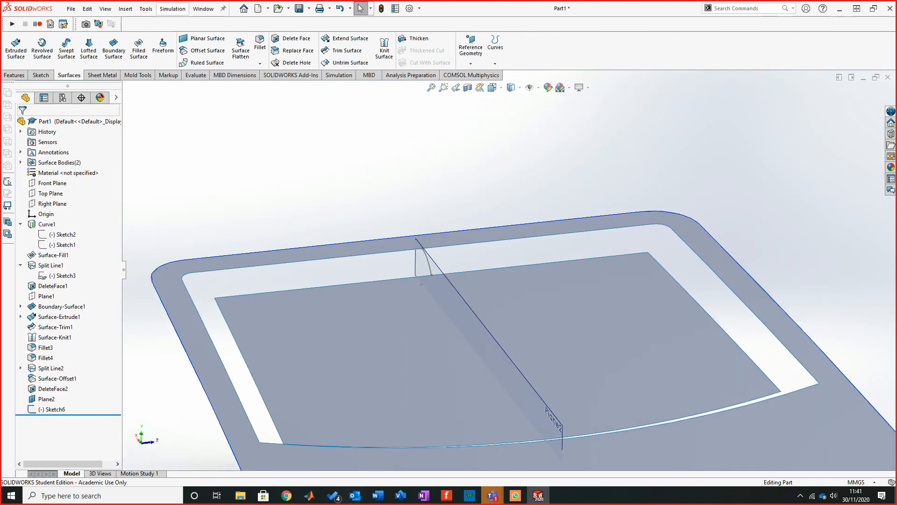
pyautogui.click(114, 50)
pyautogui.moveTo(233, 196); pyautogui.dragTo(260, 159, button='middle')
pyautogui.rightClick(260, 159)
pyautogui.click(296, 186)
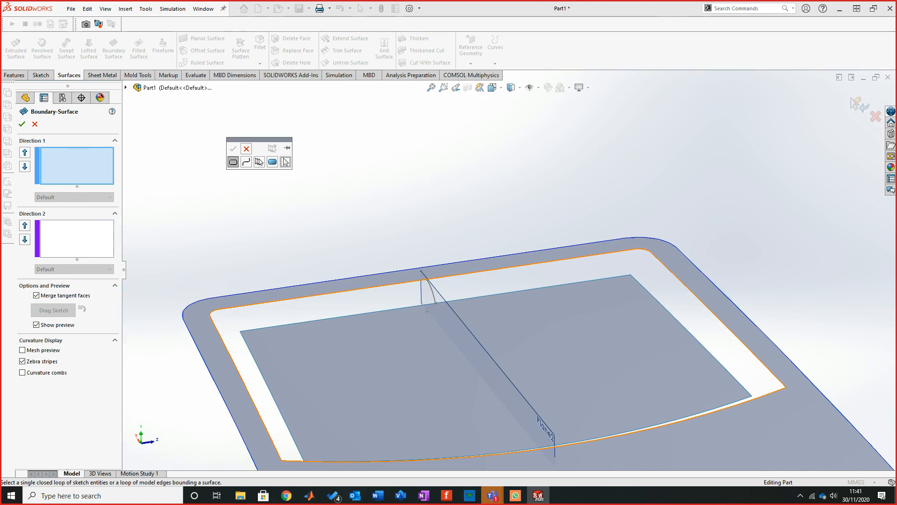
pyautogui.click(327, 293)
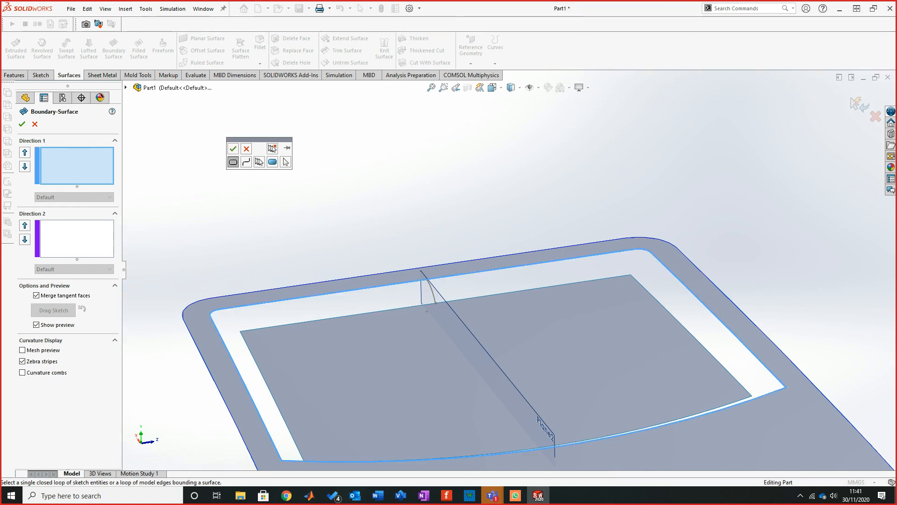
pyautogui.click(232, 148)
pyautogui.rightClick(369, 154)
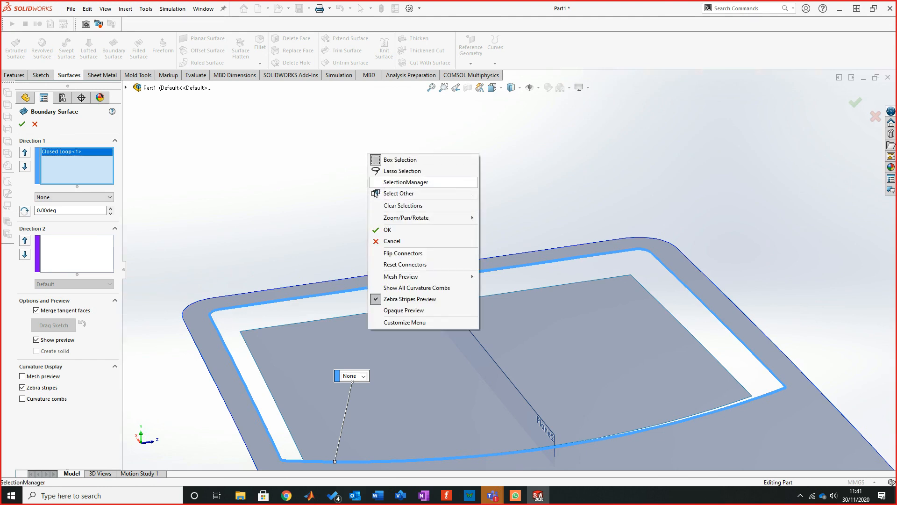
pyautogui.click(406, 181)
pyautogui.click(405, 307)
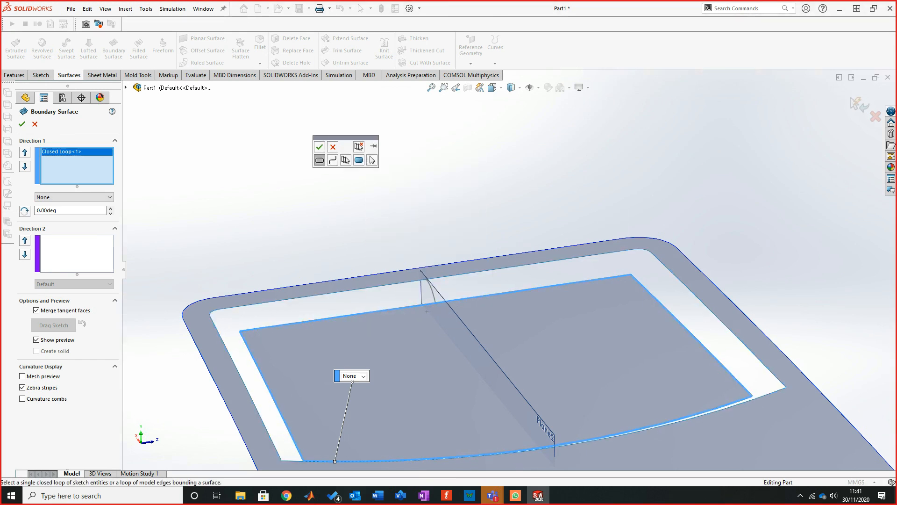
pyautogui.rightClick(617, 280)
pyautogui.moveTo(486, 271); pyautogui.dragTo(513, 270, button='middle')
# Add the arc sketch as the Direction 2 curve and create the boundary surface
pyautogui.click(76, 252)
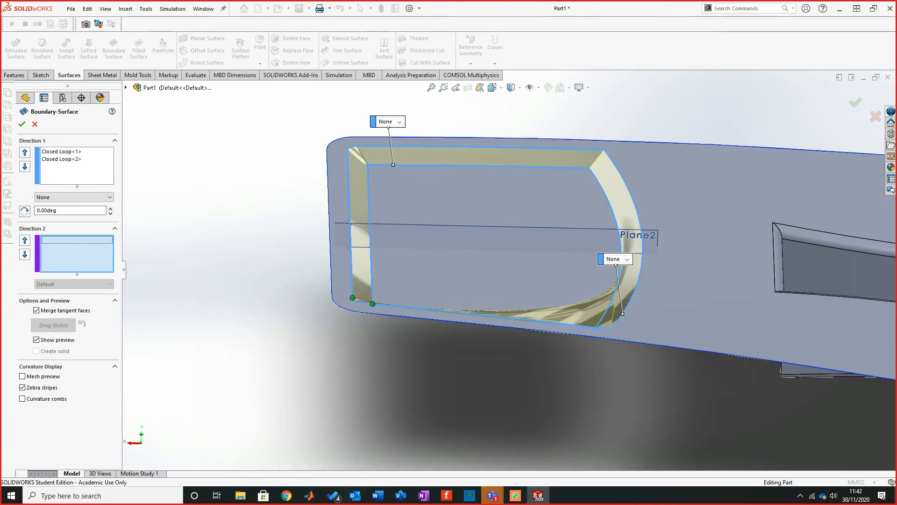
pyautogui.click(361, 228)
pyautogui.moveTo(361, 228)
pyautogui.mouseDown(button='middle')
pyautogui.moveTo(517, 272)
pyautogui.moveTo(505, 300)
pyautogui.moveTo(516, 256)
pyautogui.moveTo(600, 226)
pyautogui.moveTo(845, 192)
pyautogui.mouseUp(button='middle')
pyautogui.scroll(-5, 243, 425)
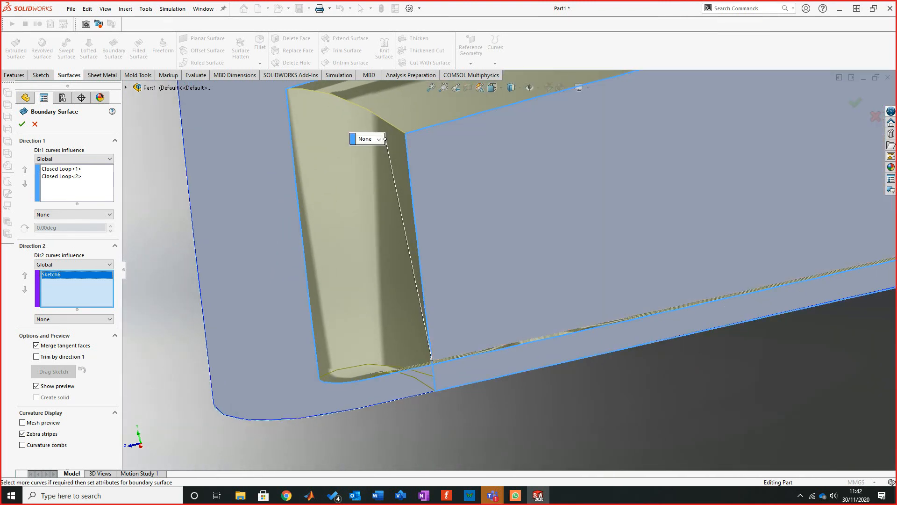
pyautogui.click(22, 124)
# Knit the offset recess face, the curved boundary-surface walls and the surrounding main surface together, without creating a solid or merging entities
pyautogui.moveTo(512, 270)
pyautogui.mouseDown(button='middle')
pyautogui.moveTo(418, 266)
pyautogui.moveTo(472, 314)
pyautogui.moveTo(336, 338)
pyautogui.moveTo(317, 330)
pyautogui.moveTo(515, 280)
pyautogui.moveTo(517, 266)
pyautogui.moveTo(514, 284)
pyautogui.moveTo(512, 269)
pyautogui.mouseUp(button='middle')
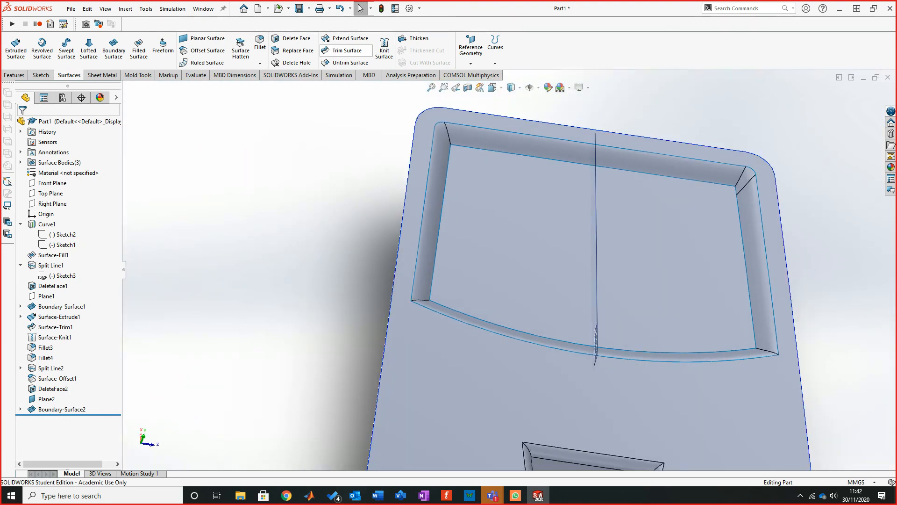
pyautogui.click(384, 49)
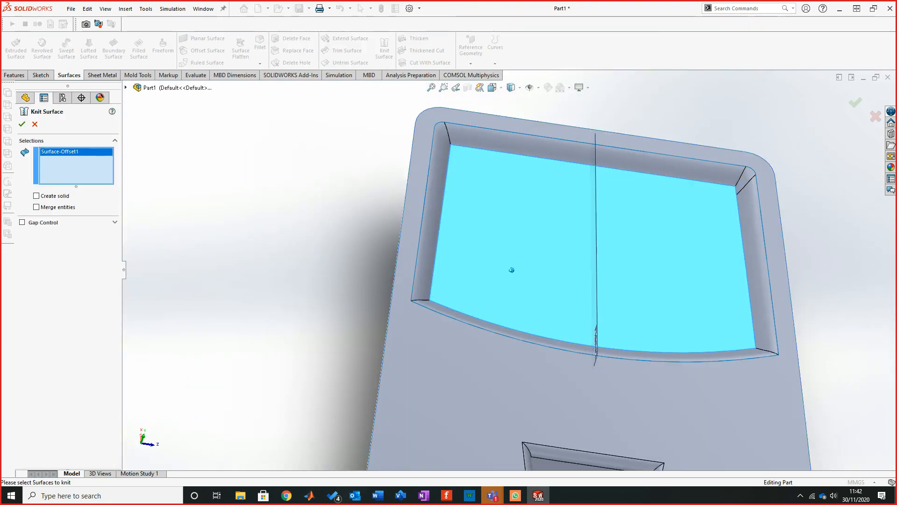
pyautogui.click(524, 145)
pyautogui.click(523, 127)
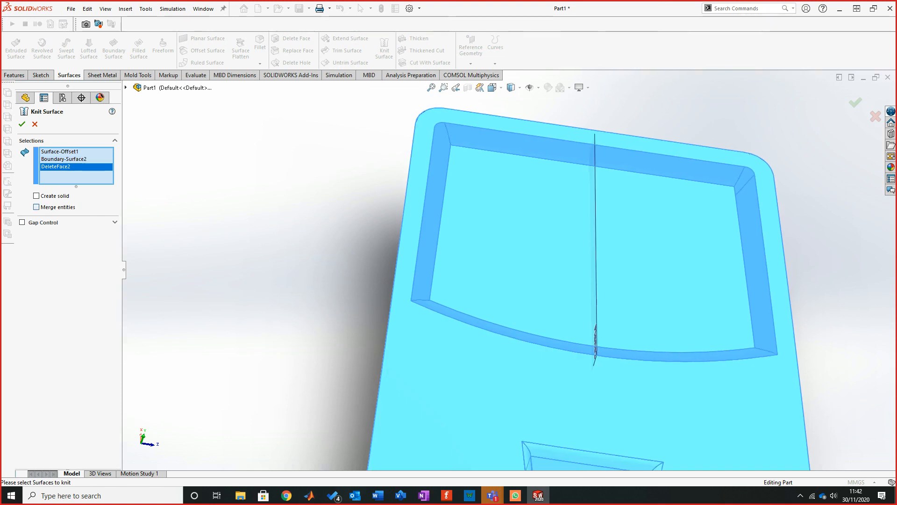
pyautogui.click(22, 124)
pyautogui.moveTo(512, 268); pyautogui.dragTo(512, 278, button='middle')
pyautogui.moveTo(450, 281); pyautogui.dragTo(549, 255, button='middle')
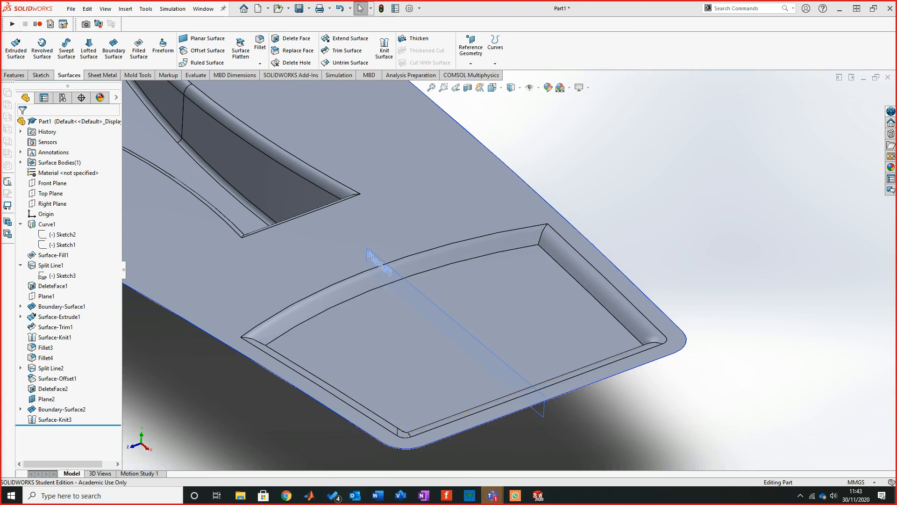
pyautogui.moveTo(505, 280); pyautogui.dragTo(455, 303, button='middle')
pyautogui.scroll(-3, 453, 310)
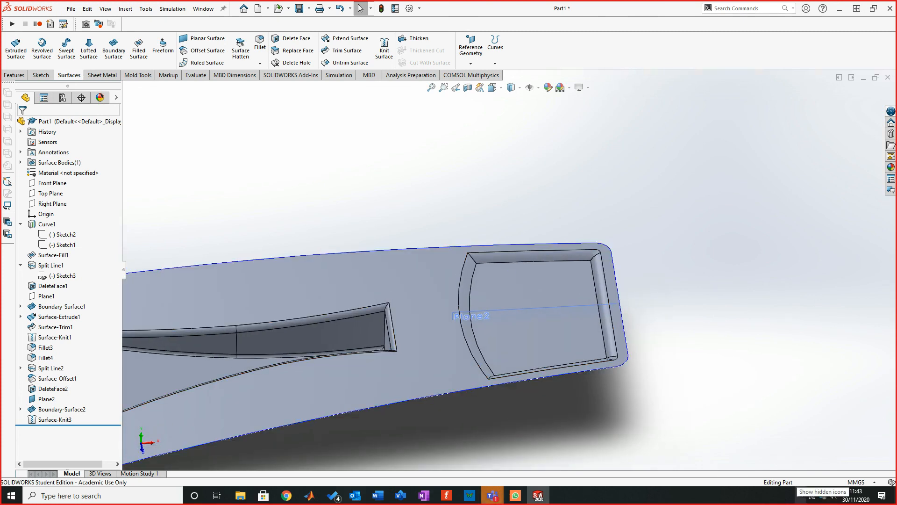
pyautogui.click(800, 495)
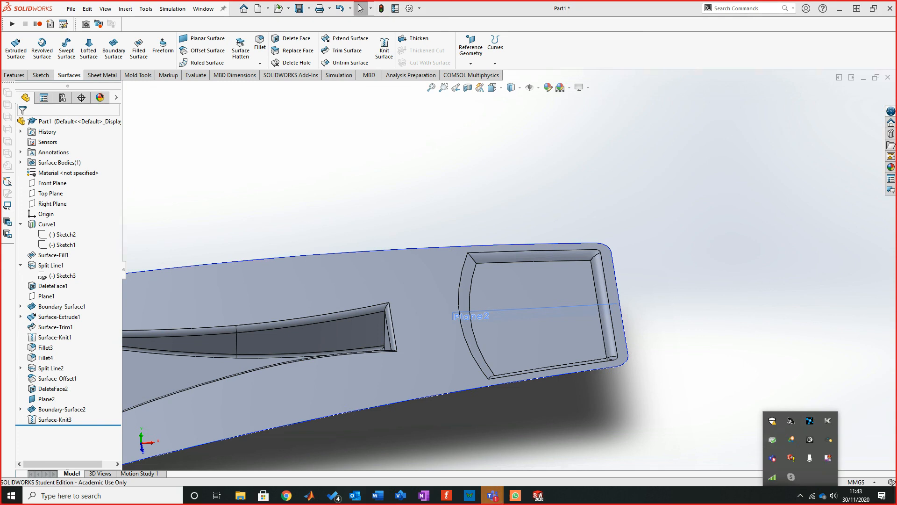
pyautogui.click(538, 495)
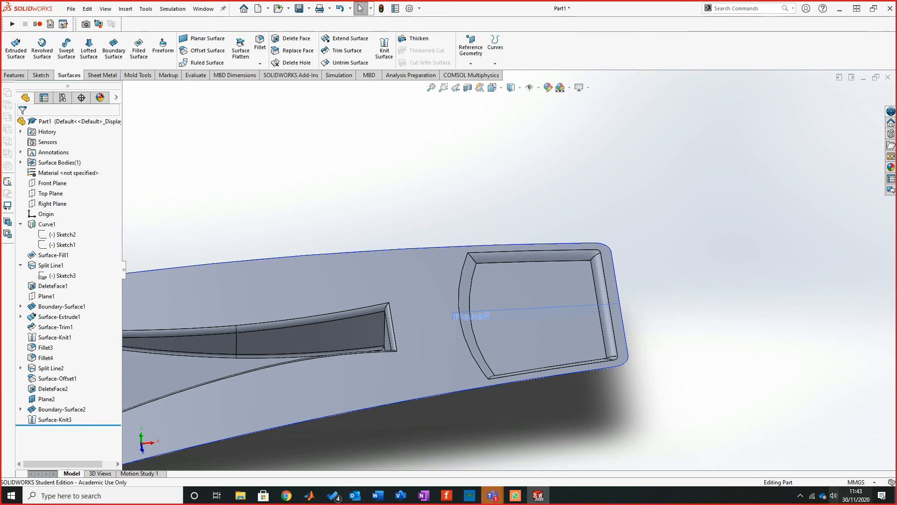
pyautogui.click(800, 496)
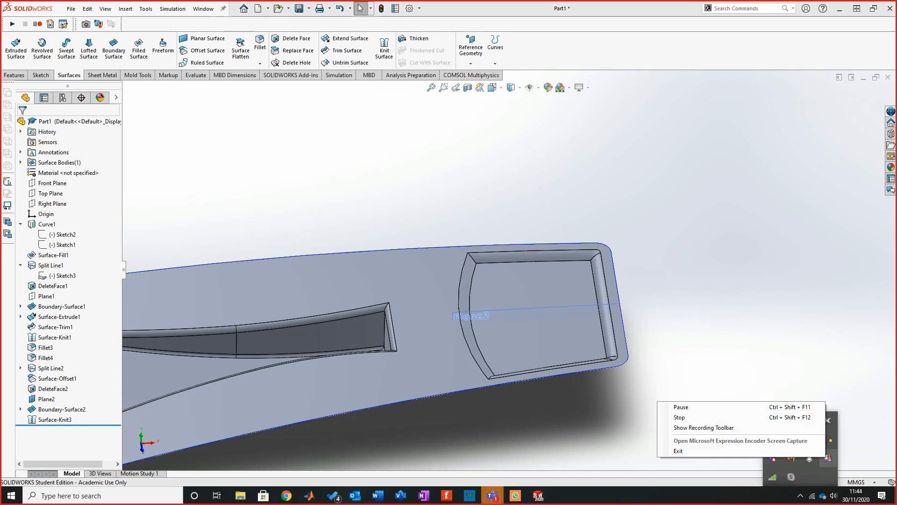